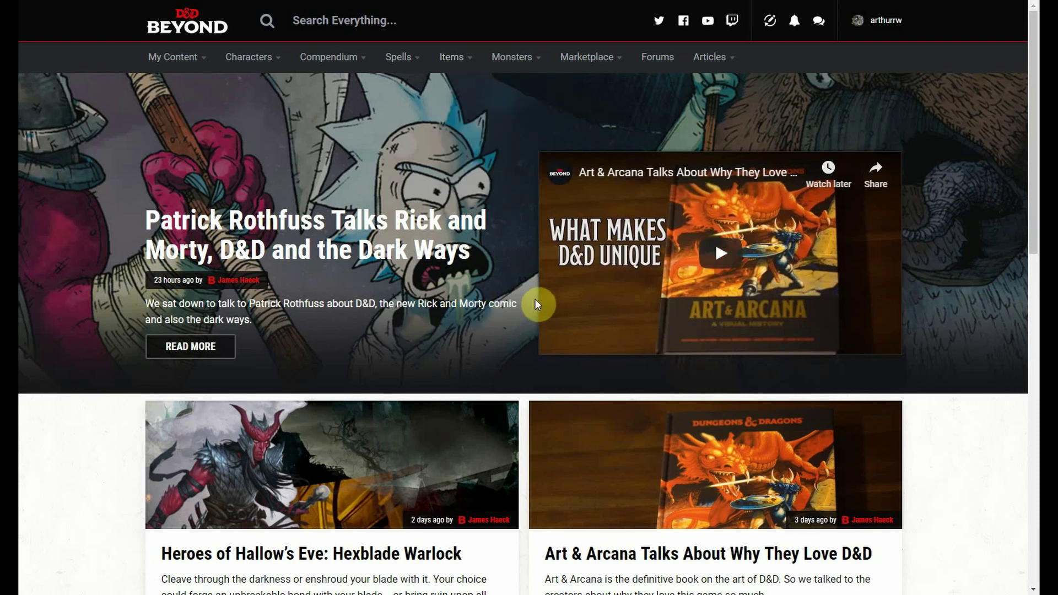
# Start creating a homebrew monster and choose the existing Goblin as its template.
pyautogui.moveTo(527, 52)
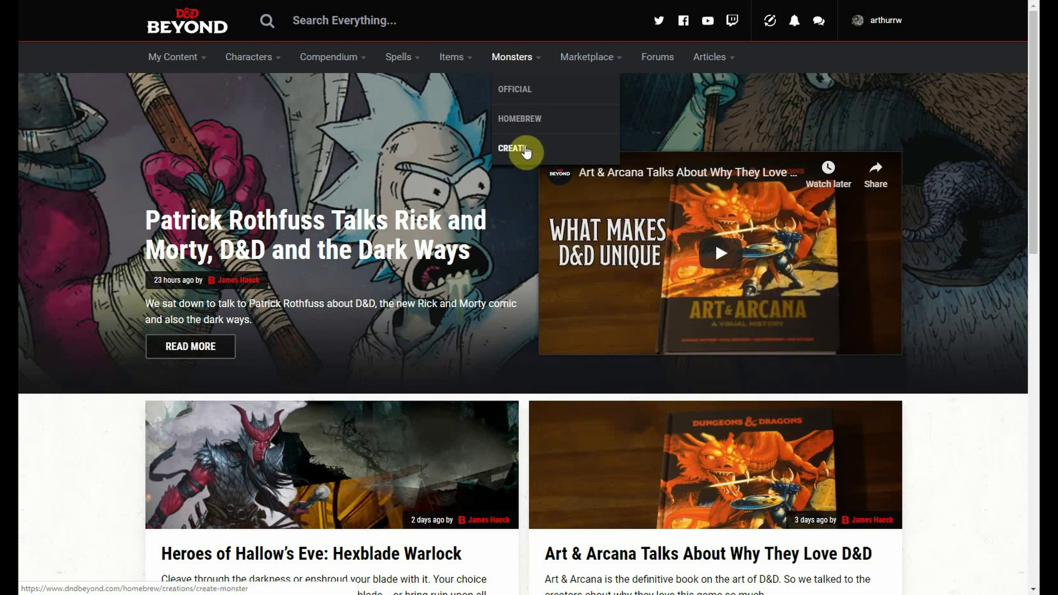
pyautogui.click(526, 150)
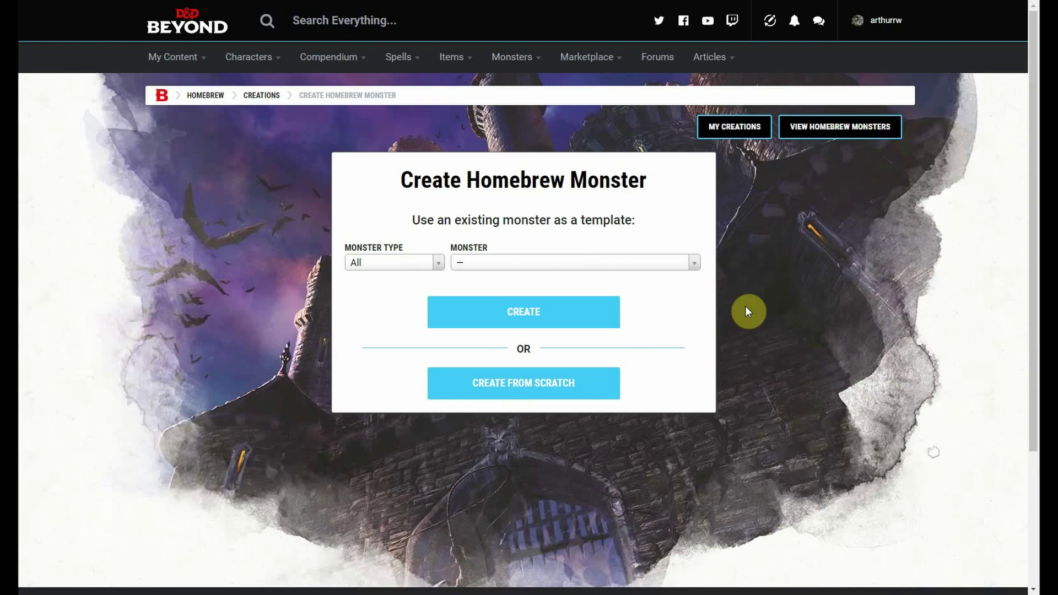
pyautogui.click(517, 262)
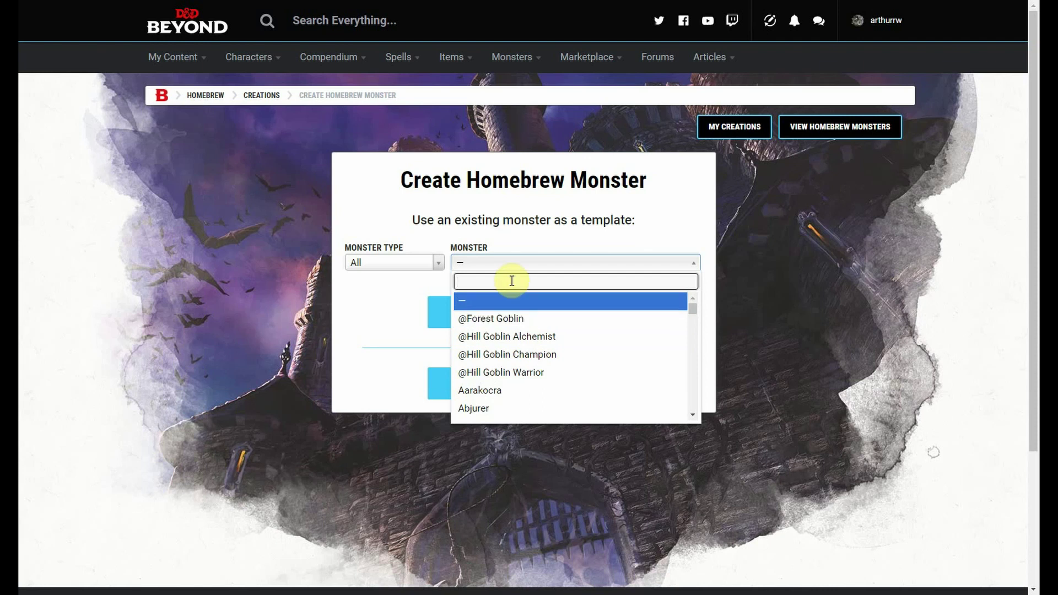
pyautogui.write('goblin')
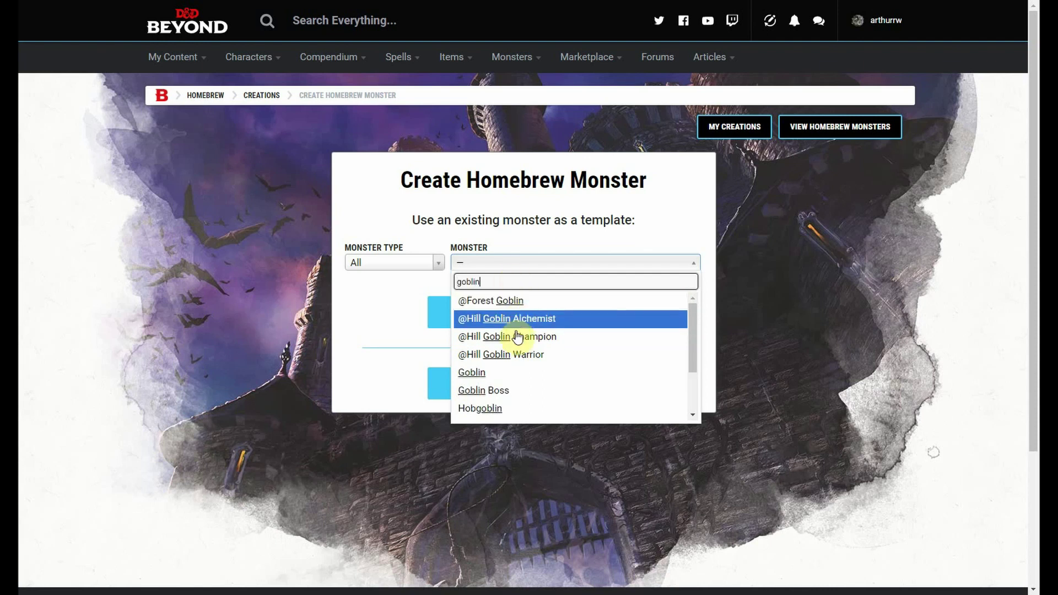
pyautogui.click(472, 374)
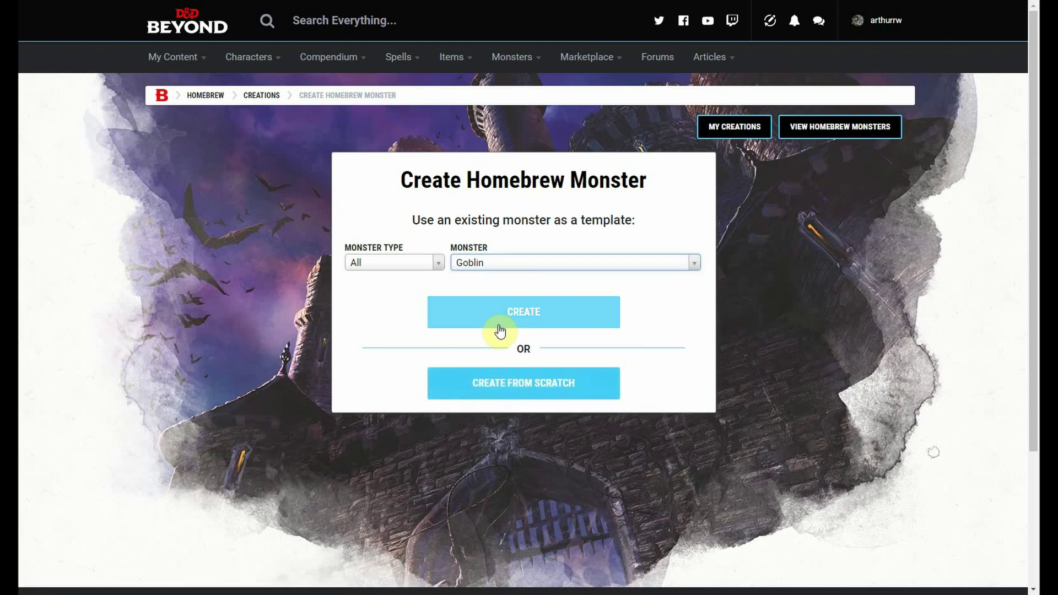
# Filter the template monsters by the Dragon type, browse the available dragons, and reset the type to All.
pyautogui.click(488, 272)
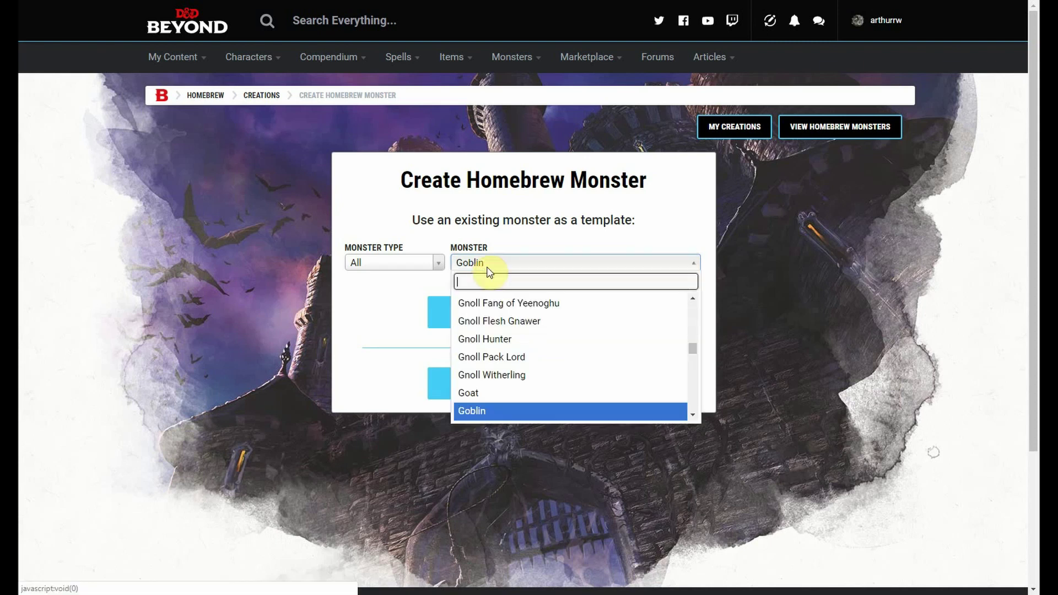
pyautogui.click(435, 264)
pyautogui.click(434, 266)
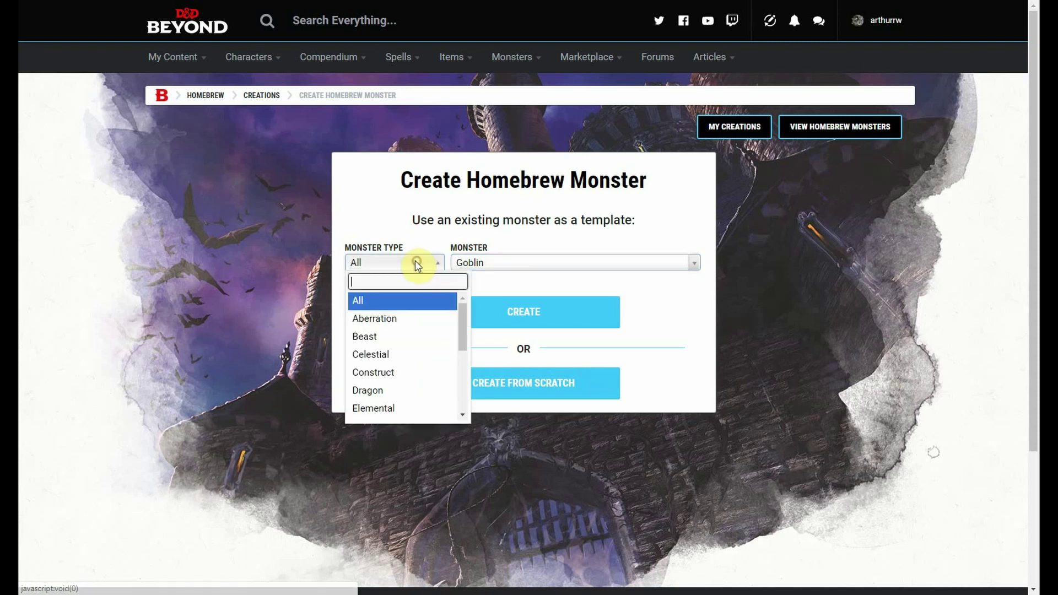
pyautogui.click(387, 393)
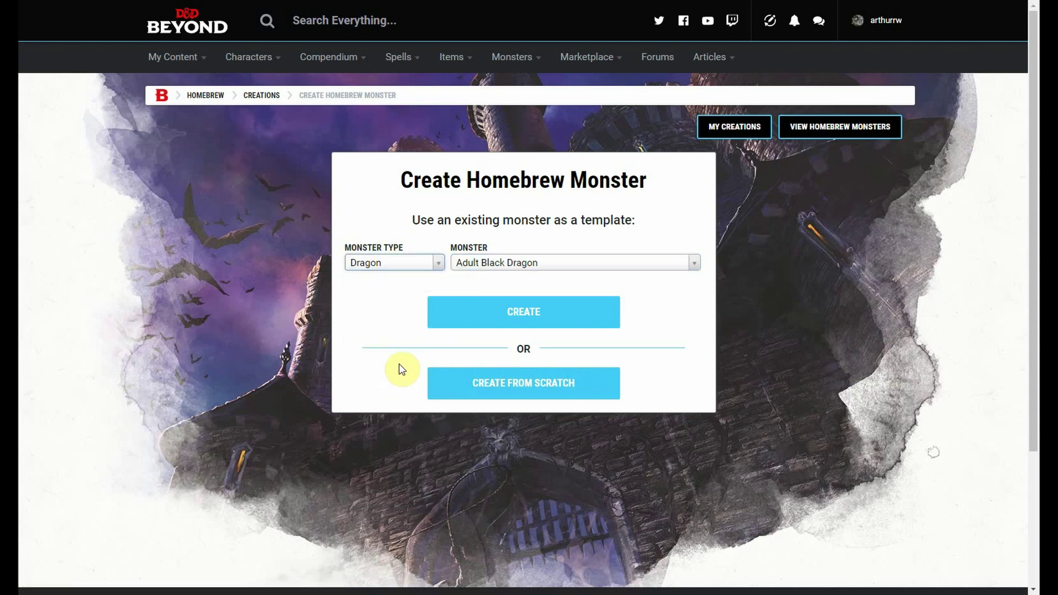
pyautogui.click(539, 265)
pyautogui.scroll(-10, 570, 323)
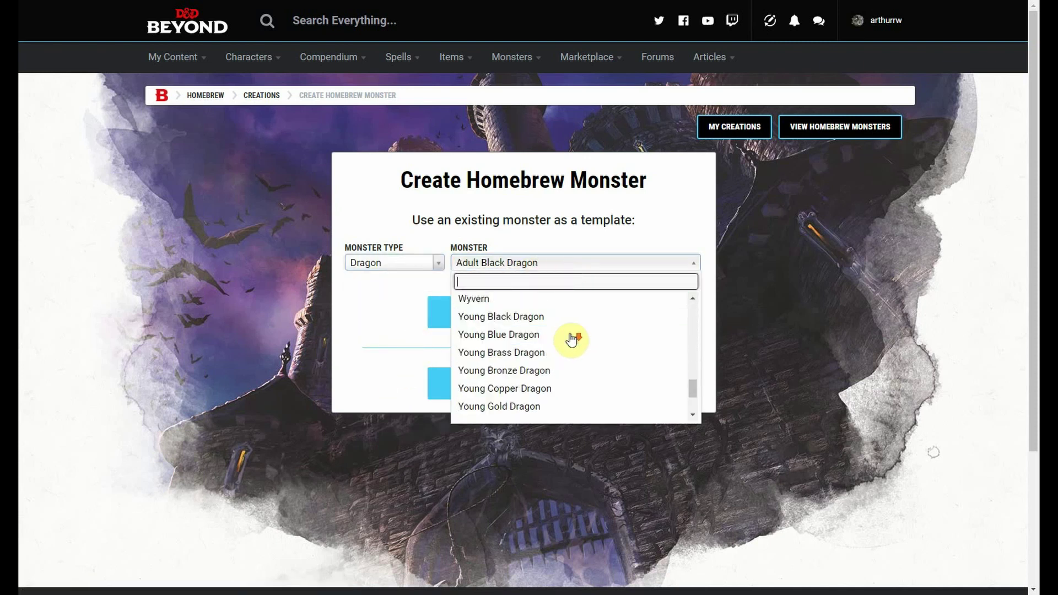
pyautogui.scroll(10, 571, 338)
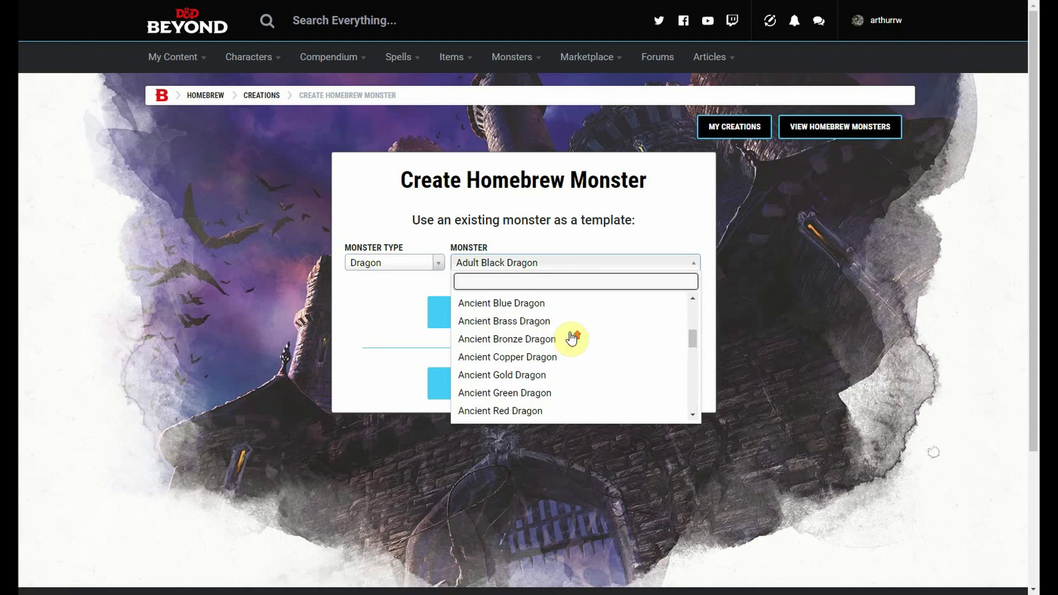
pyautogui.click(428, 290)
pyautogui.click(416, 267)
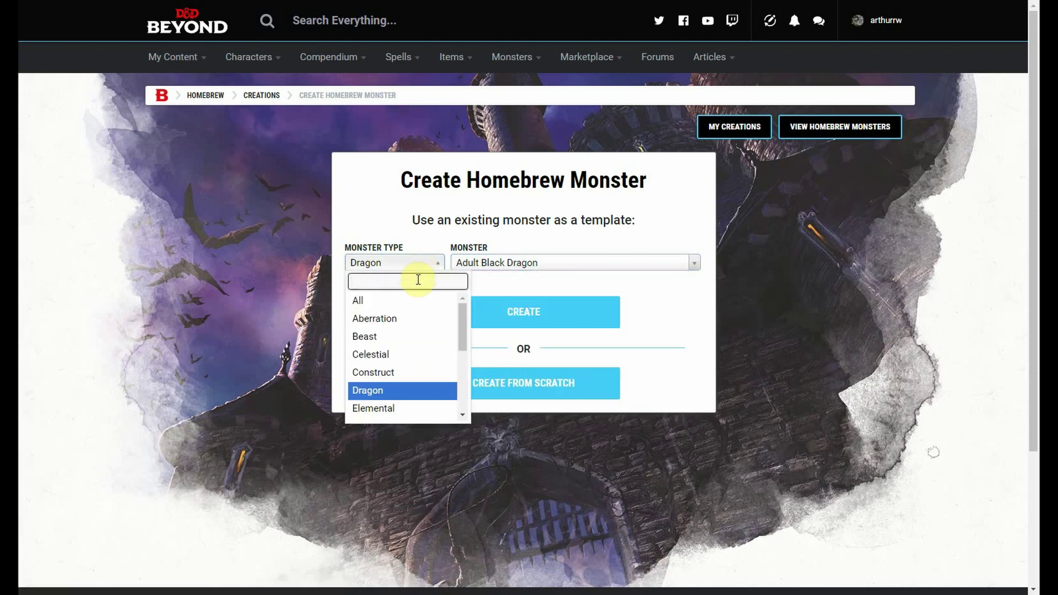
pyautogui.click(390, 302)
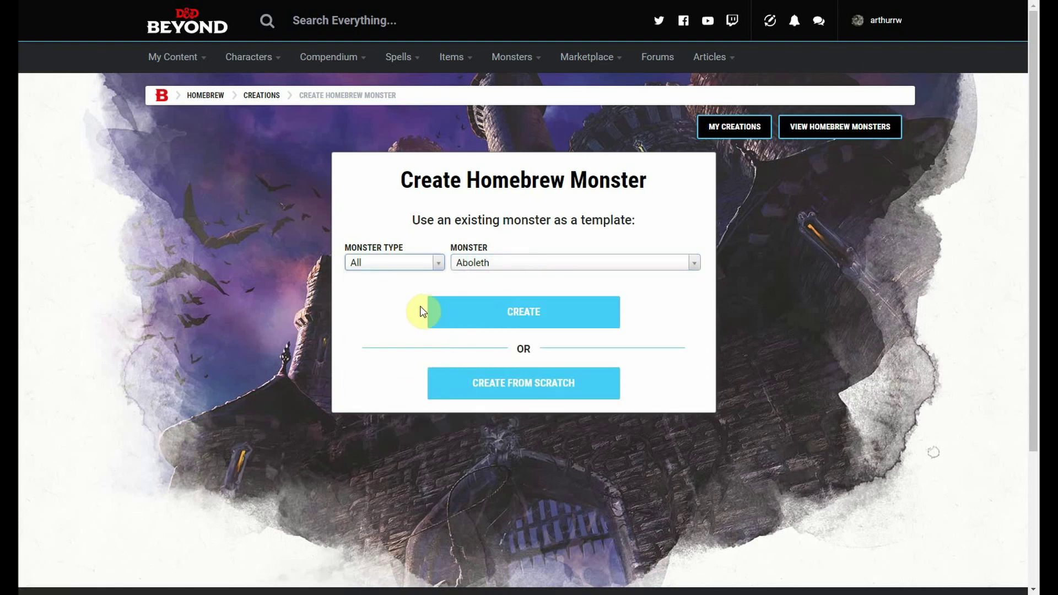
# Select Goblin as the template monster and create the homebrew copy from it.
pyautogui.click(492, 265)
pyautogui.write('gobli')
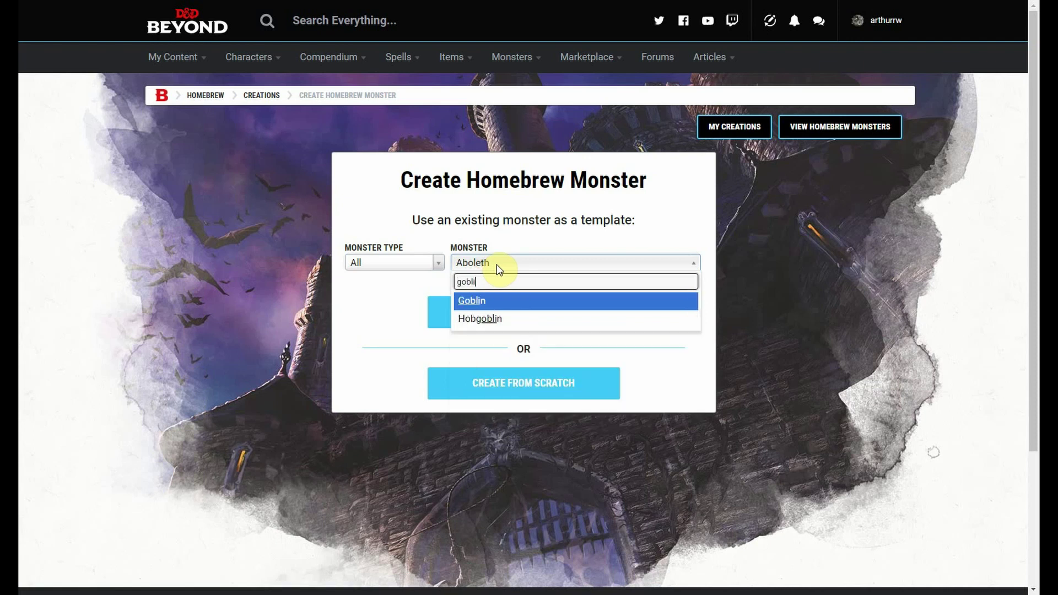
pyautogui.click(470, 301)
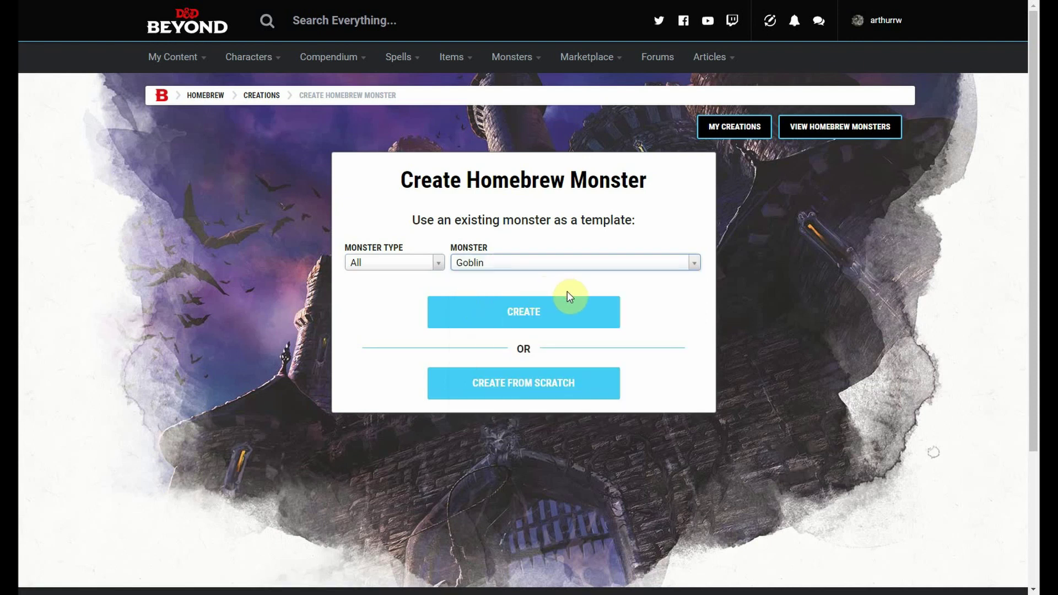
pyautogui.click(532, 322)
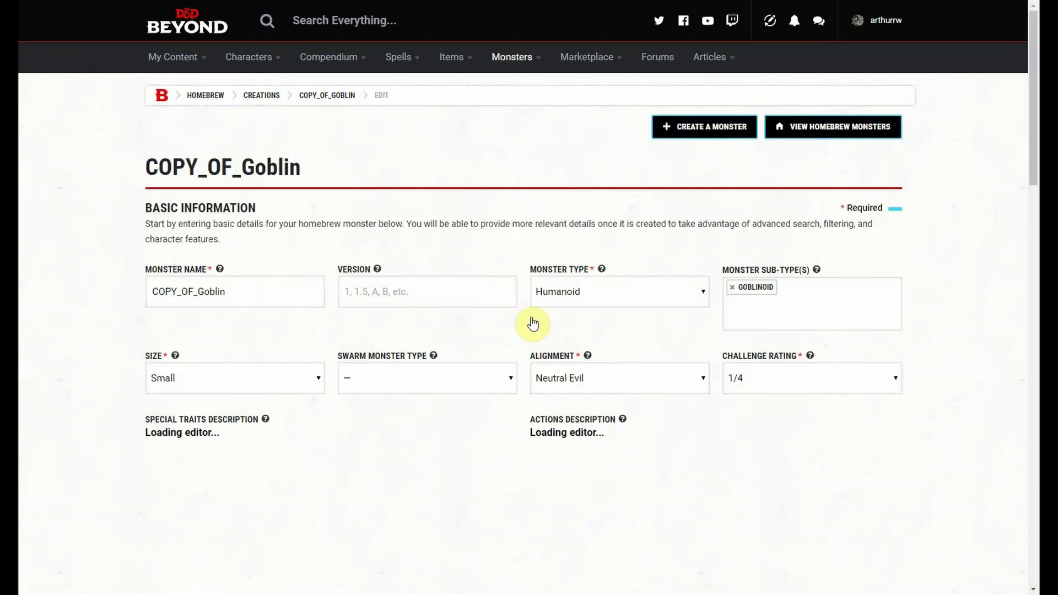
# Rename the copied monster as Goblin Alchemist in its basic information.
pyautogui.scroll(-1, 258, 254)
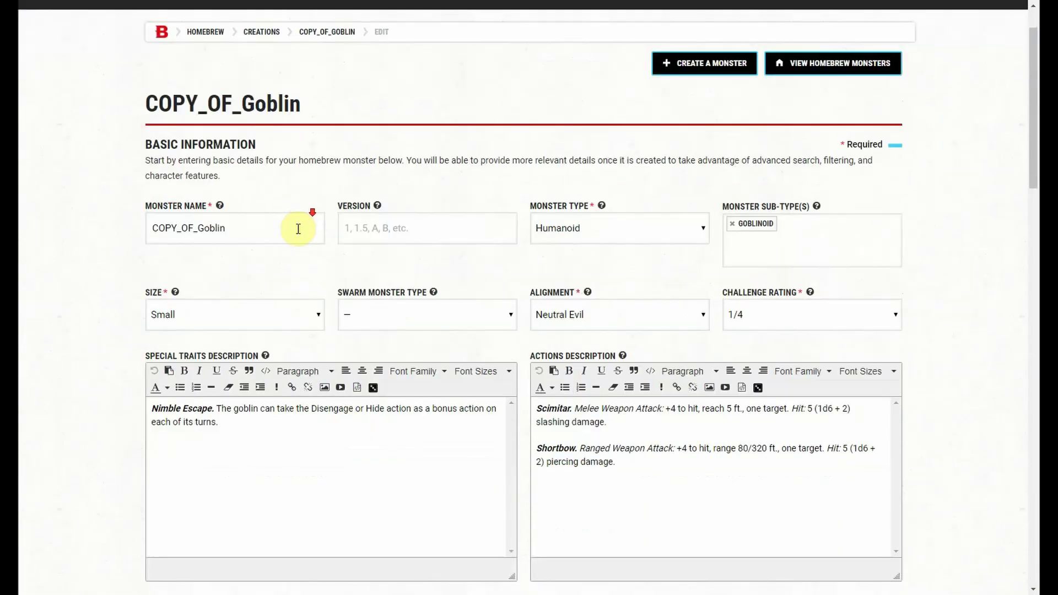
pyautogui.moveTo(227, 228); pyautogui.dragTo(97, 242)
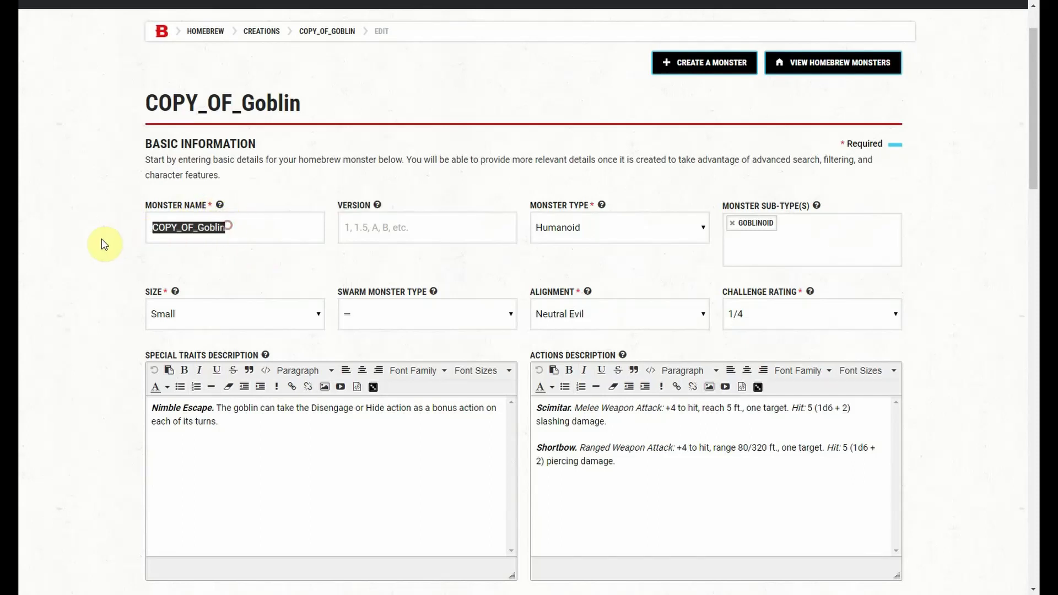
pyautogui.write('Gobli')
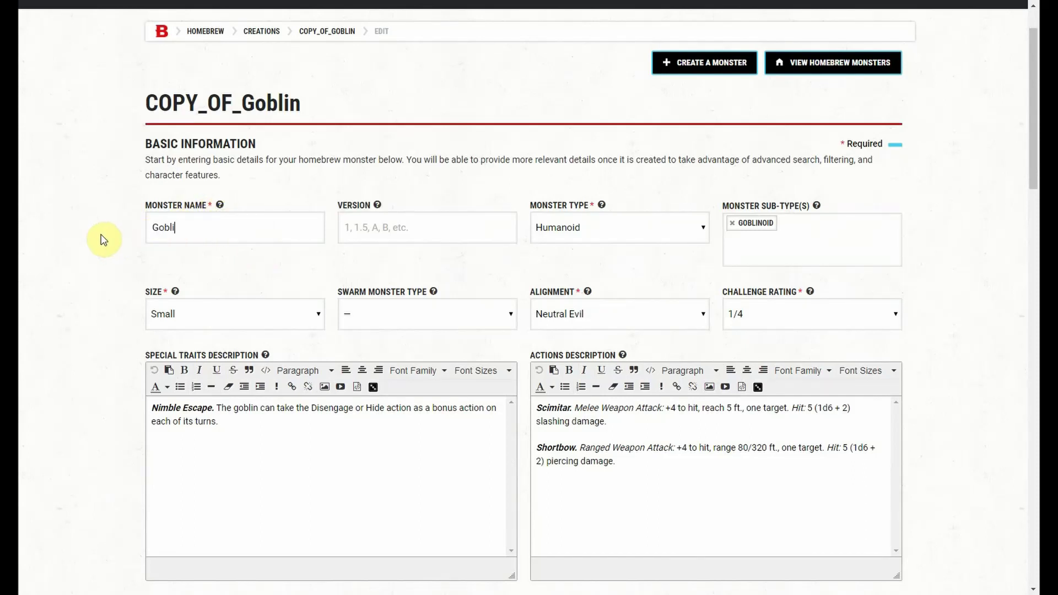
pyautogui.write('n Alchemist')
# Set the monster's alignment to Chaotic Evil.
pyautogui.scroll(-1, 379, 182)
pyautogui.scroll(-1, 379, 182)
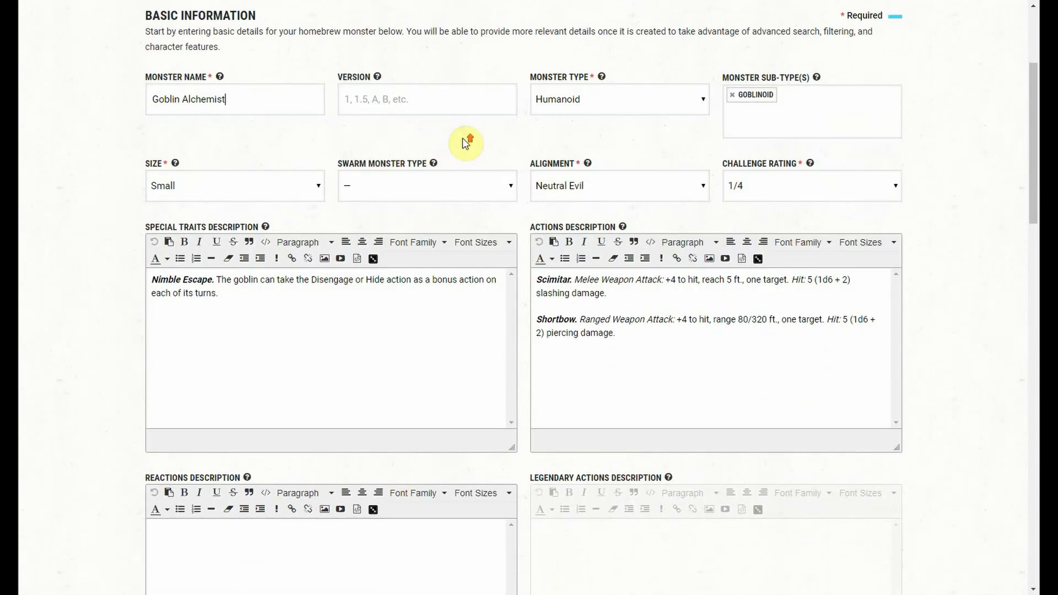
pyautogui.scroll(1, 436, 132)
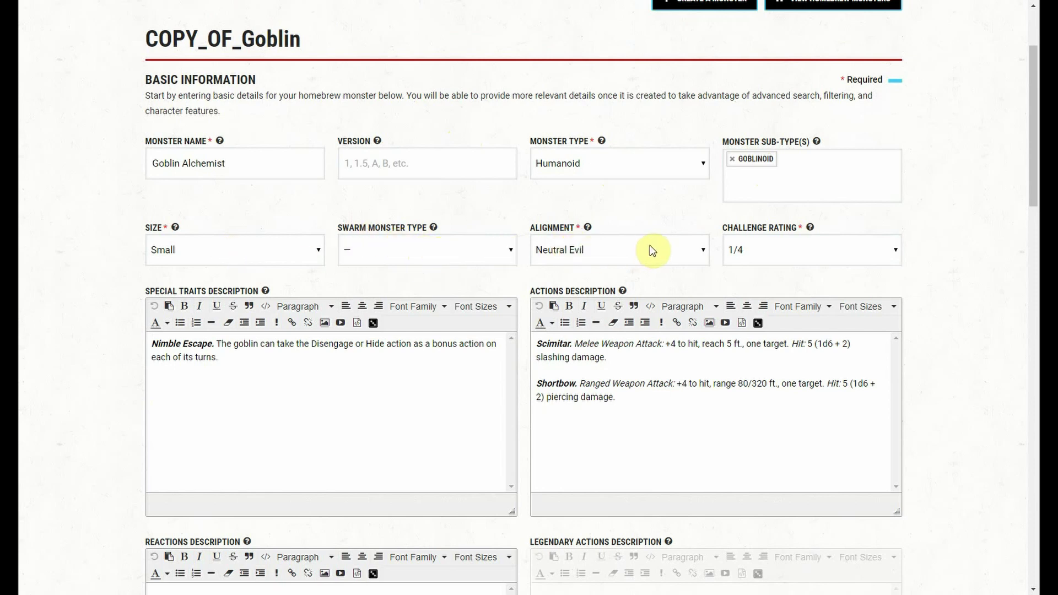
pyautogui.click(567, 253)
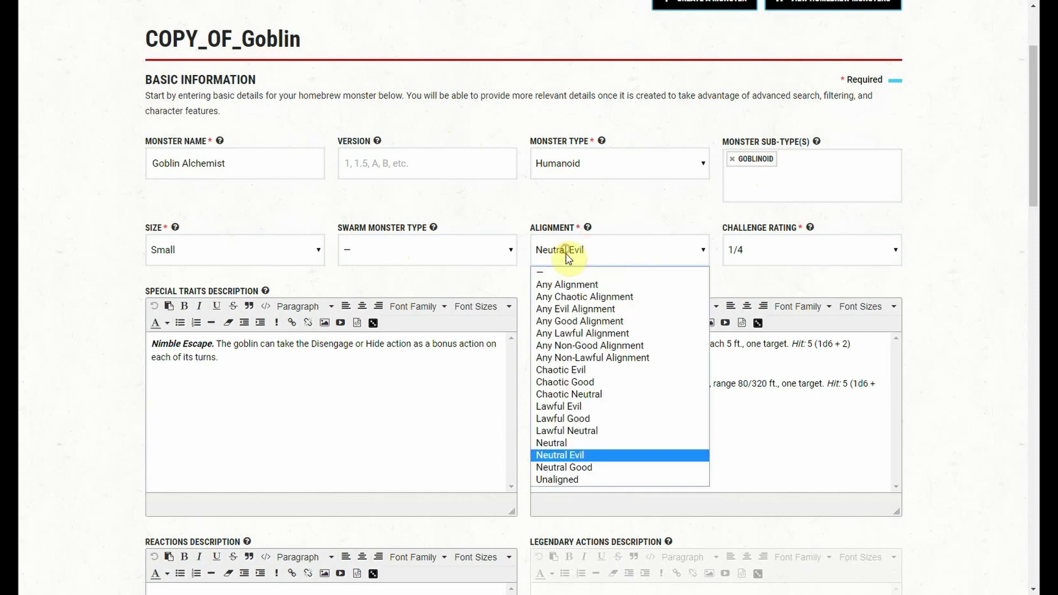
pyautogui.click(595, 374)
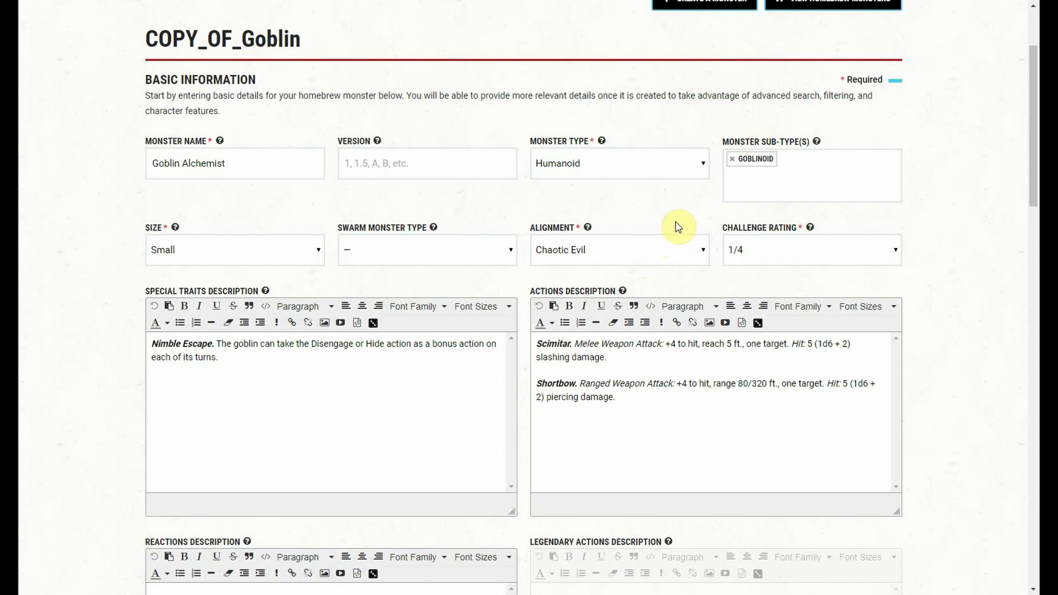
# Add the special trait "Accurate Thrower. The goblin alchemist gains advantage on ranged attacks with alchemist fire if the throw is made within 20 feet.".
pyautogui.scroll(-1, 678, 223)
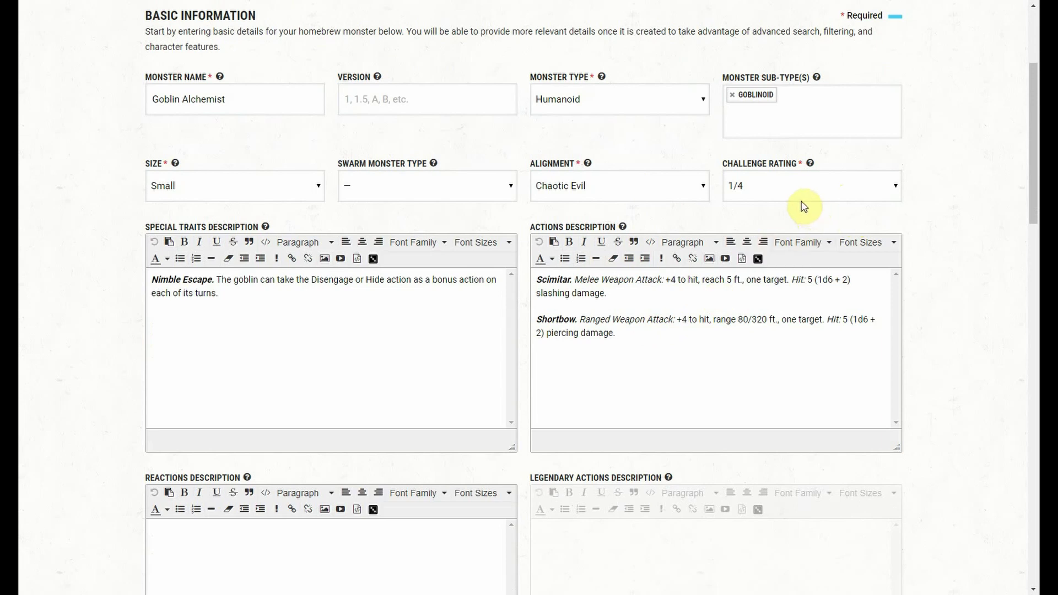
pyautogui.scroll(-2, 803, 204)
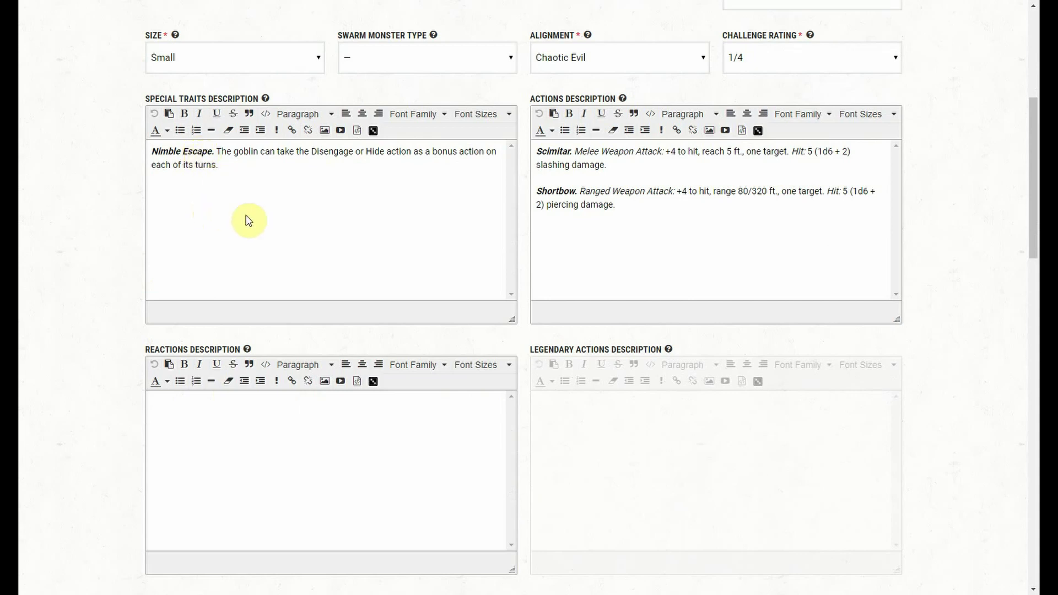
pyautogui.click(208, 188)
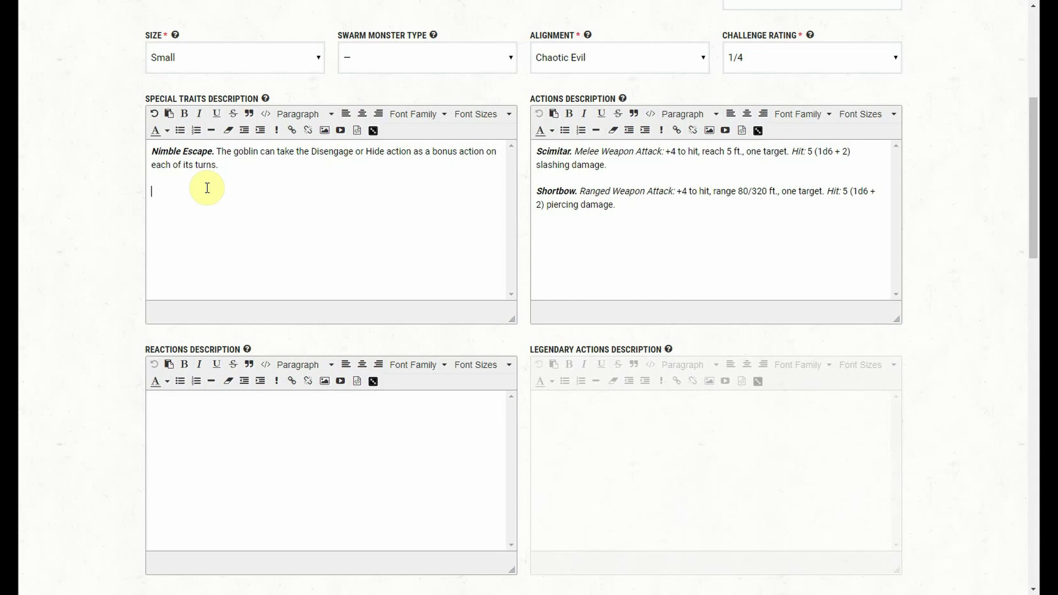
pyautogui.write('Accurate Thrower. The goblin alchemist gains ad')
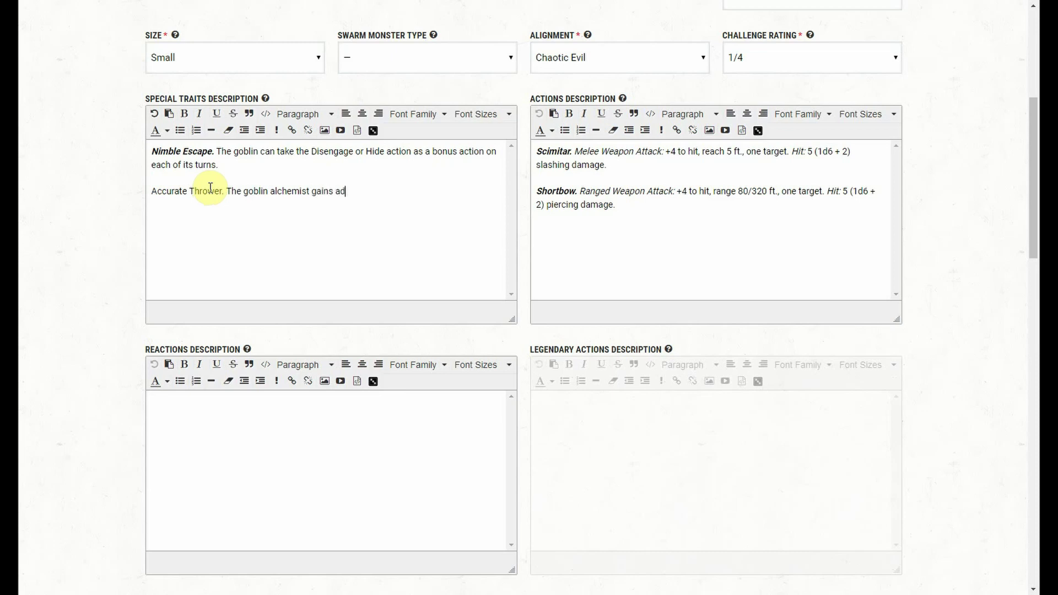
pyautogui.write('vantage on rang')
pyautogui.write('ed at')
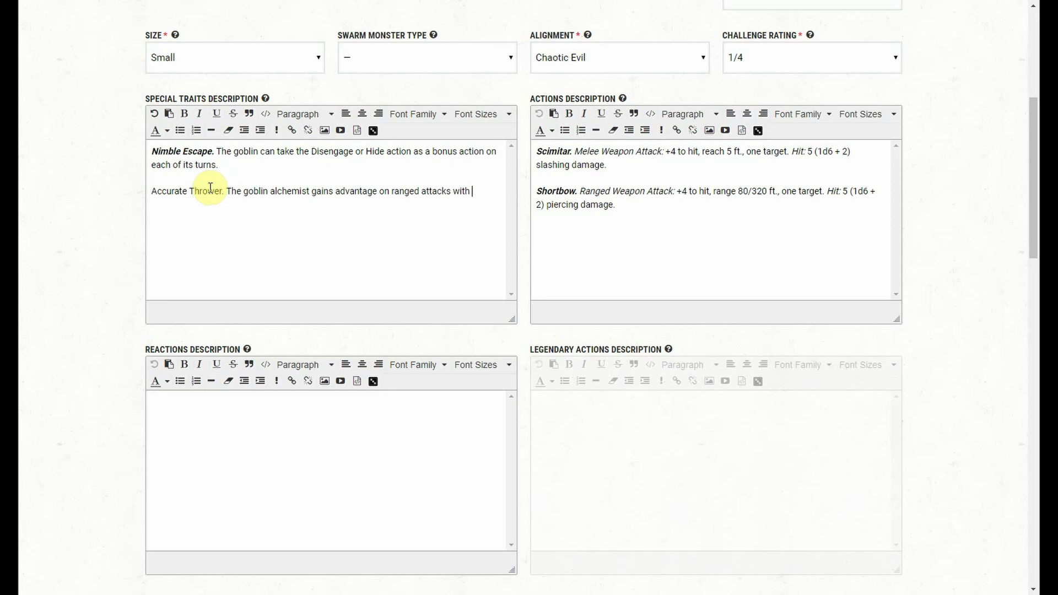
pyautogui.write('tacks with alchemist fire if the throw is made within 20 feet.')
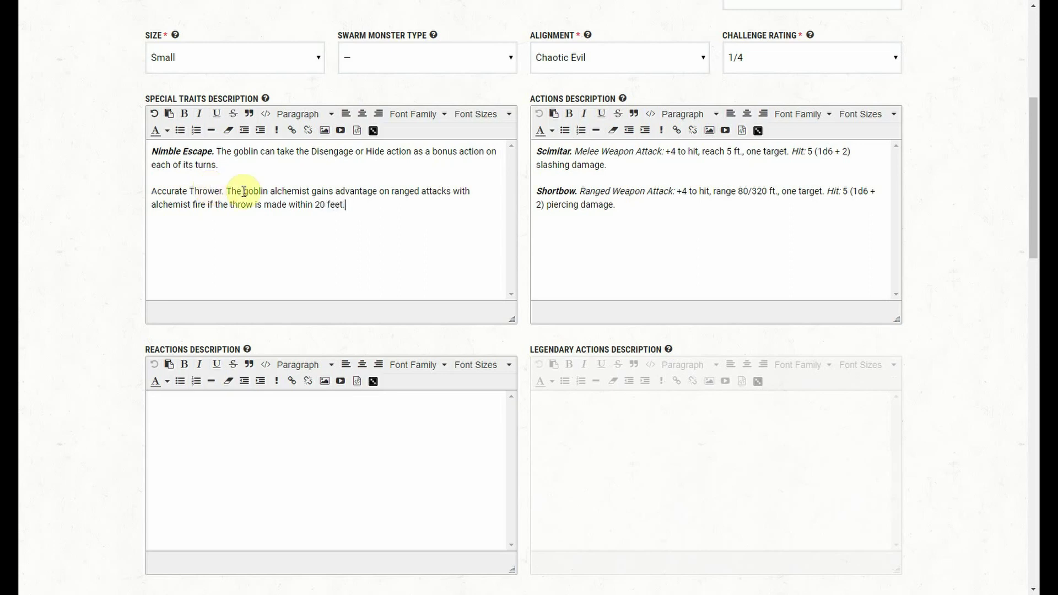
# Format the "Accurate Thrower." heading in the special traits description as bold and italic.
pyautogui.moveTo(226, 190); pyautogui.dragTo(151, 191)
pyautogui.click(184, 114)
pyautogui.click(199, 118)
pyautogui.click(298, 204)
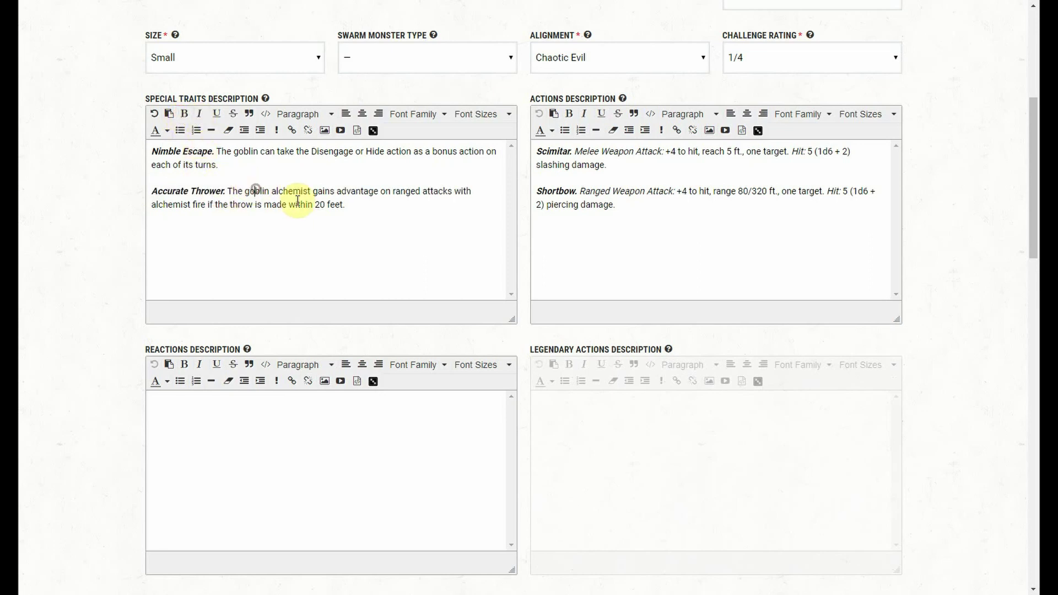
# Change "The goblin" to "The goblin alchemist" in the Nimble Escape trait's description.
pyautogui.scroll(3, 331, 186)
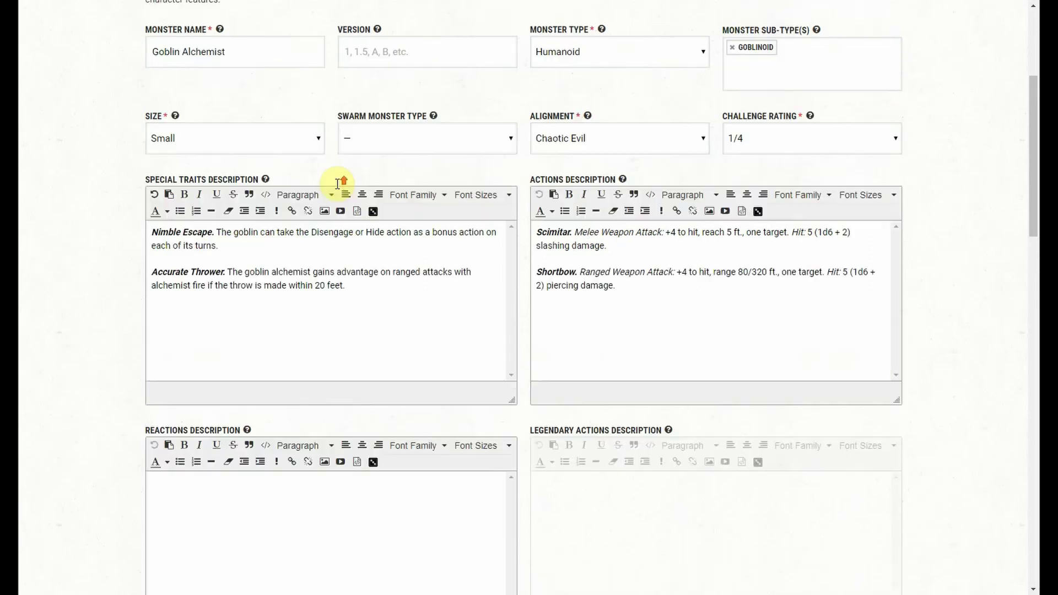
pyautogui.click(261, 280)
pyautogui.write('alchecmist')
pyautogui.click(285, 279)
pyautogui.press('BackSpace')
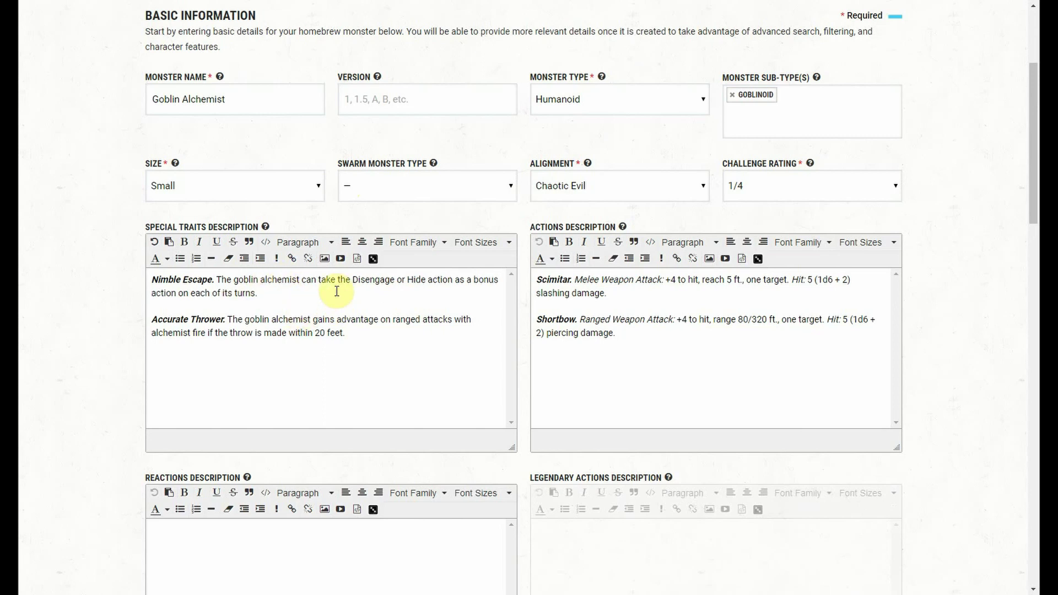
pyautogui.write('d')
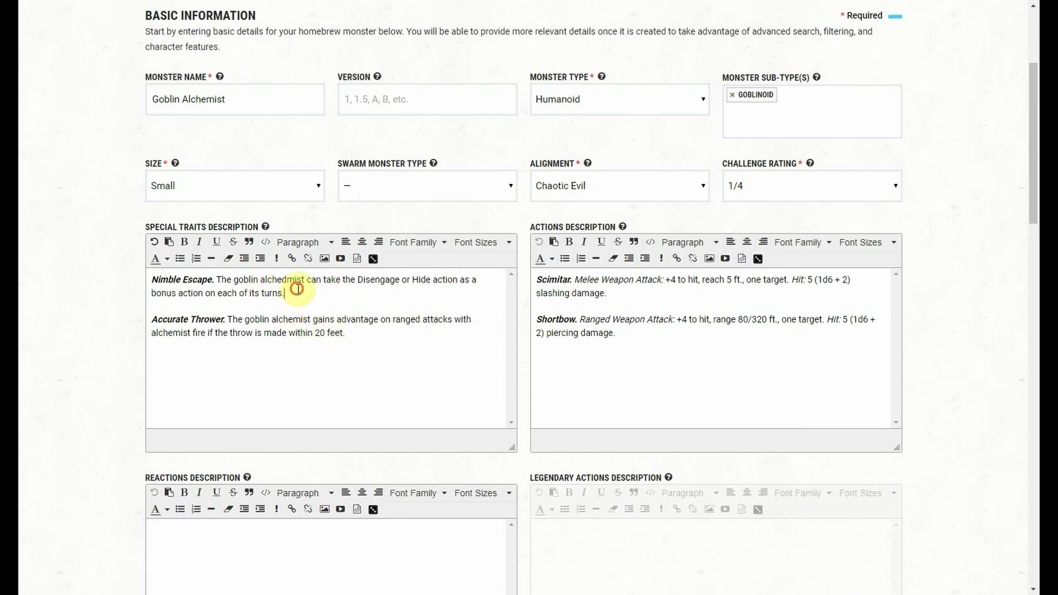
pyautogui.press('BackSpace')
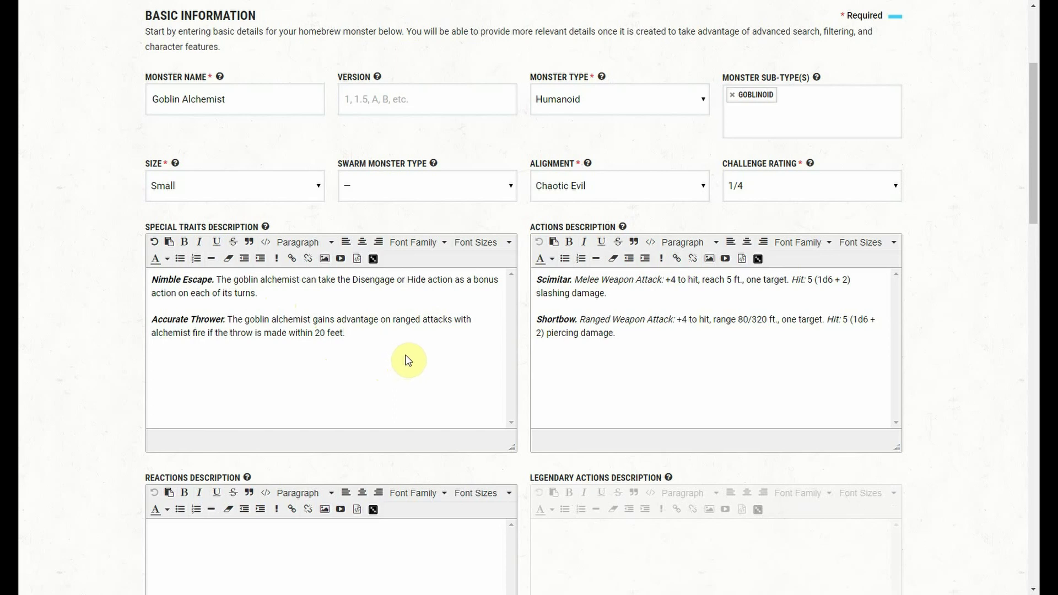
# Open the official equipment list separately from the monster editor.
pyautogui.scroll(4, 416, 357)
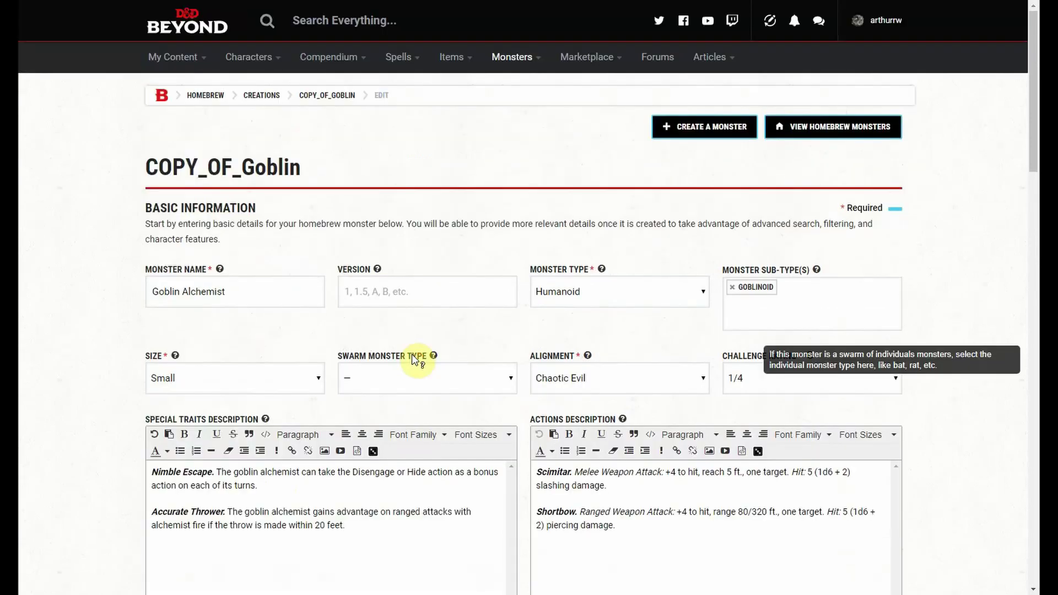
pyautogui.moveTo(451, 67)
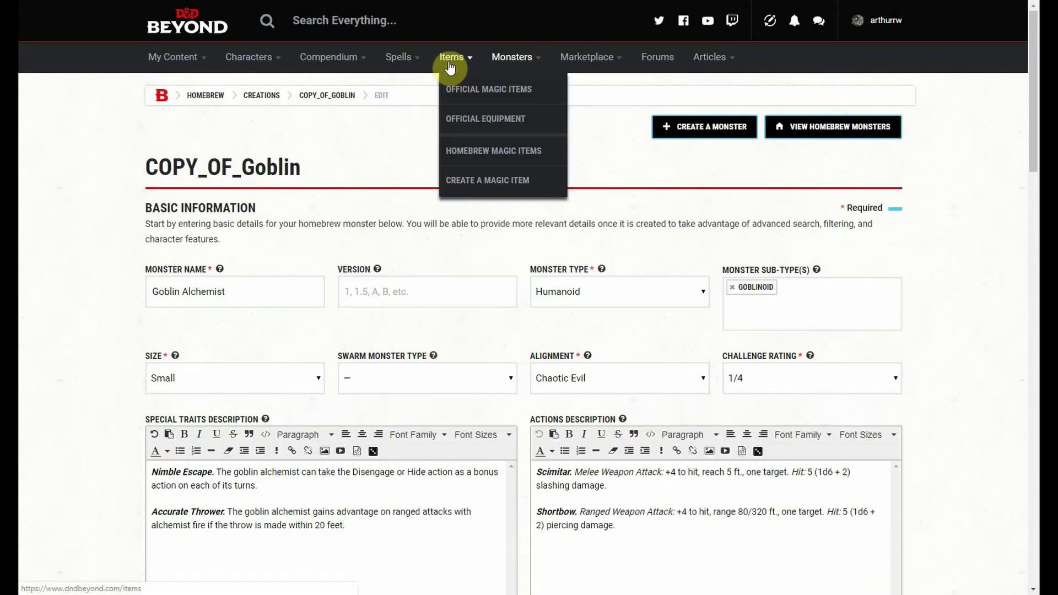
pyautogui.rightClick(456, 119)
pyautogui.click(480, 122)
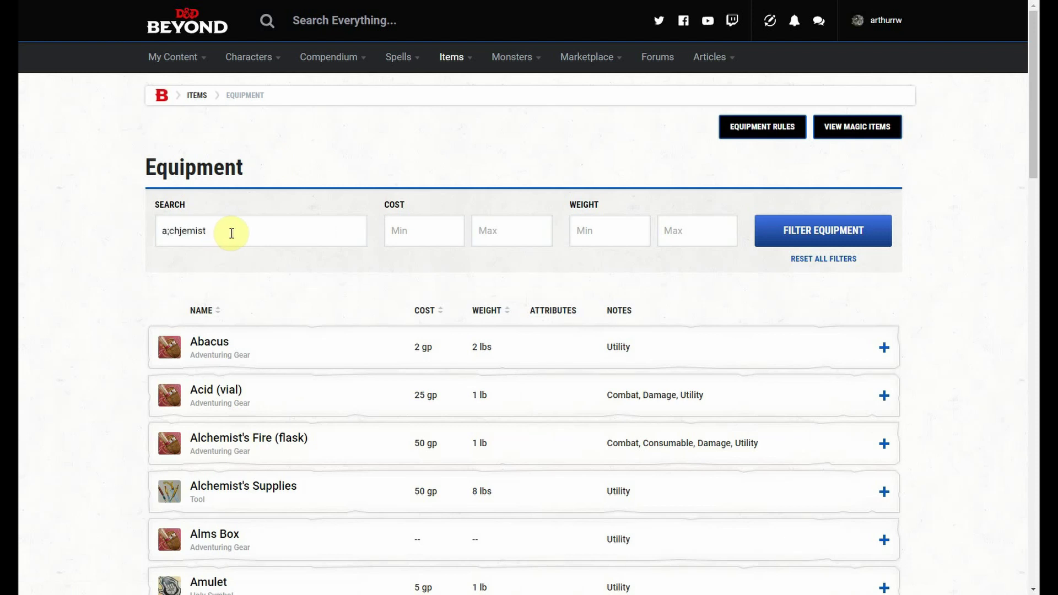
# Search the equipment list for "alchemist fire" and expand the Alchemist's Fire (flask) entry to read its description.
pyautogui.write('i')
pyautogui.press('BackSpace')
pyautogui.press('BackSpace')
pyautogui.press('BackSpace')
pyautogui.press('BackSpace')
pyautogui.press('BackSpace')
pyautogui.press('BackSpace')
pyautogui.press('BackSpace')
pyautogui.press('BackSpace')
pyautogui.write('alchemist fire')
pyautogui.press('Return')
pyautogui.click(315, 359)
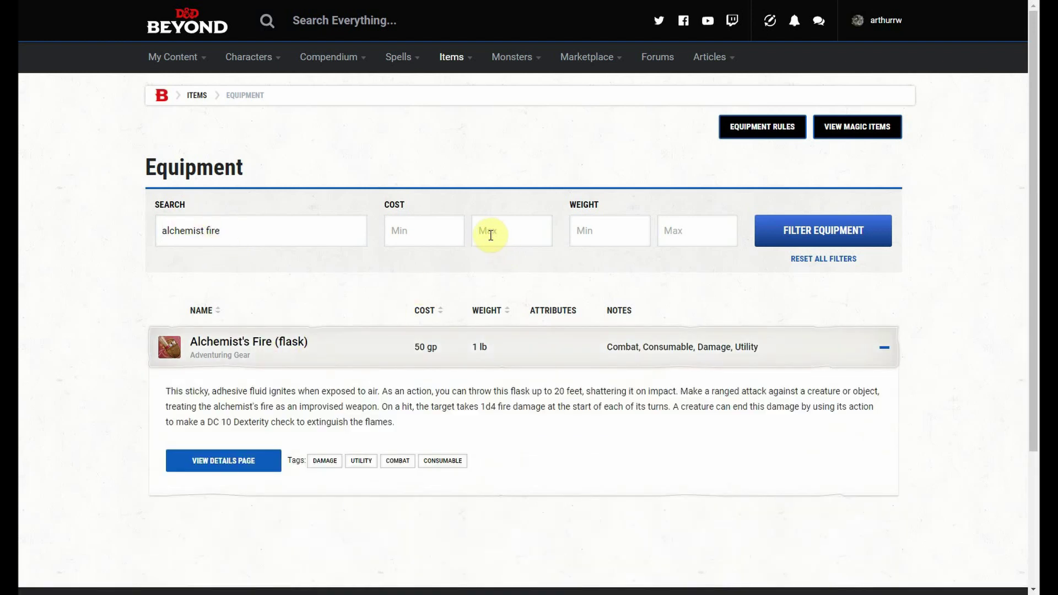
pyautogui.scroll(-1, 488, 232)
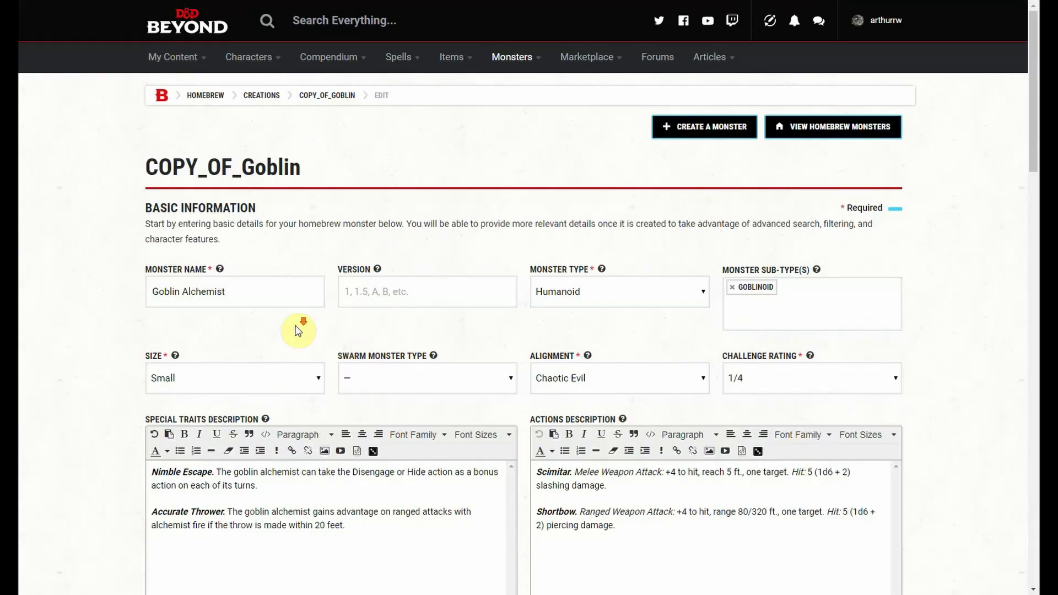
# Return to the monster editor and change the Accurate Thrower trait's distance to 10 feet.
pyautogui.scroll(-3, 296, 331)
pyautogui.click(324, 341)
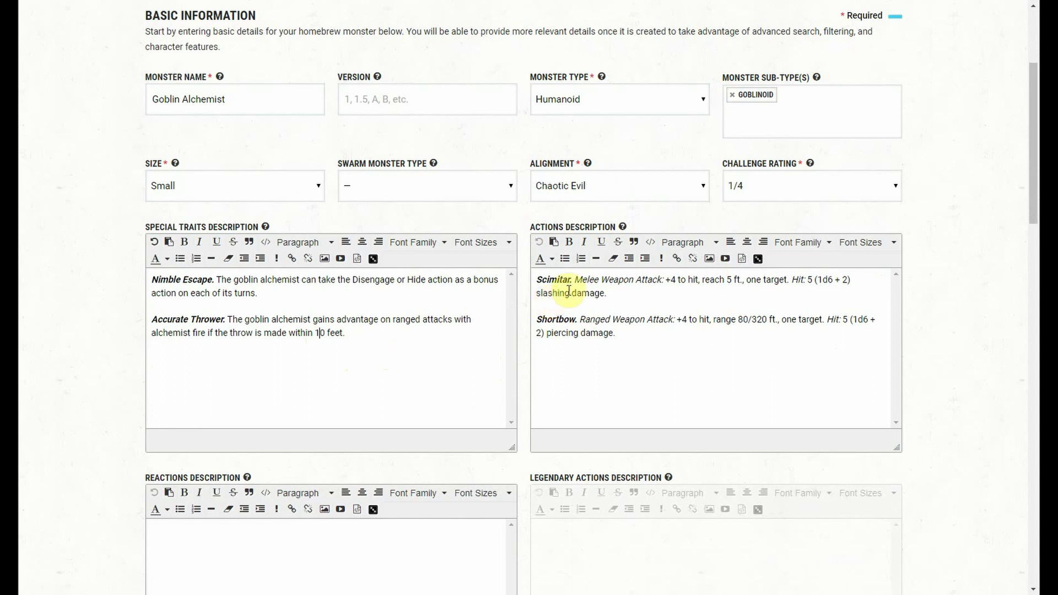
# Replace the Scimitar action's heading with "Dagger." and set its damage die to 1d4.
pyautogui.moveTo(573, 280); pyautogui.dragTo(535, 279)
pyautogui.write('Dagger.')
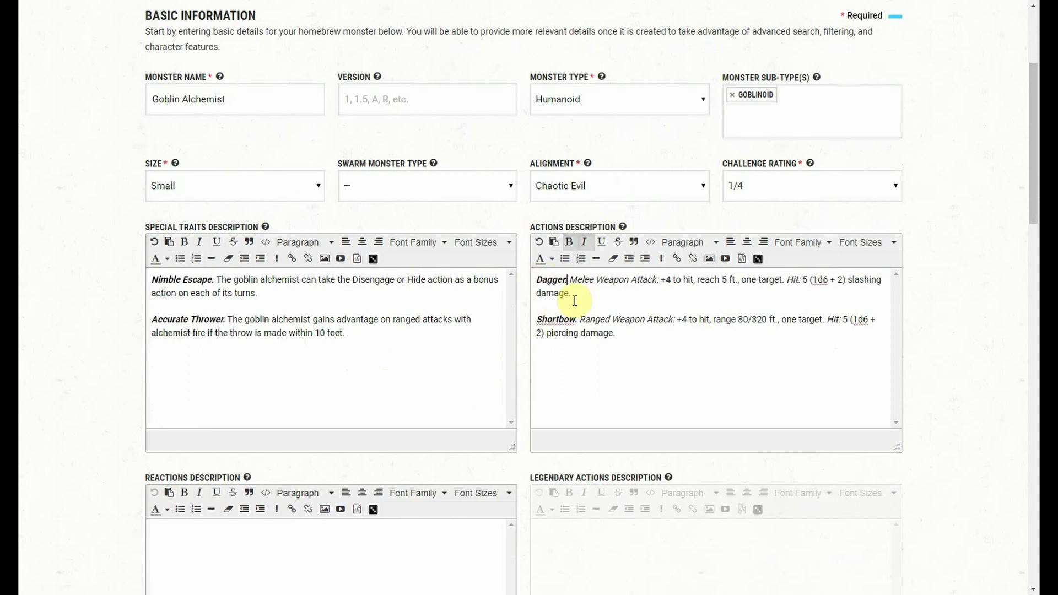
pyautogui.press('BackSpace')
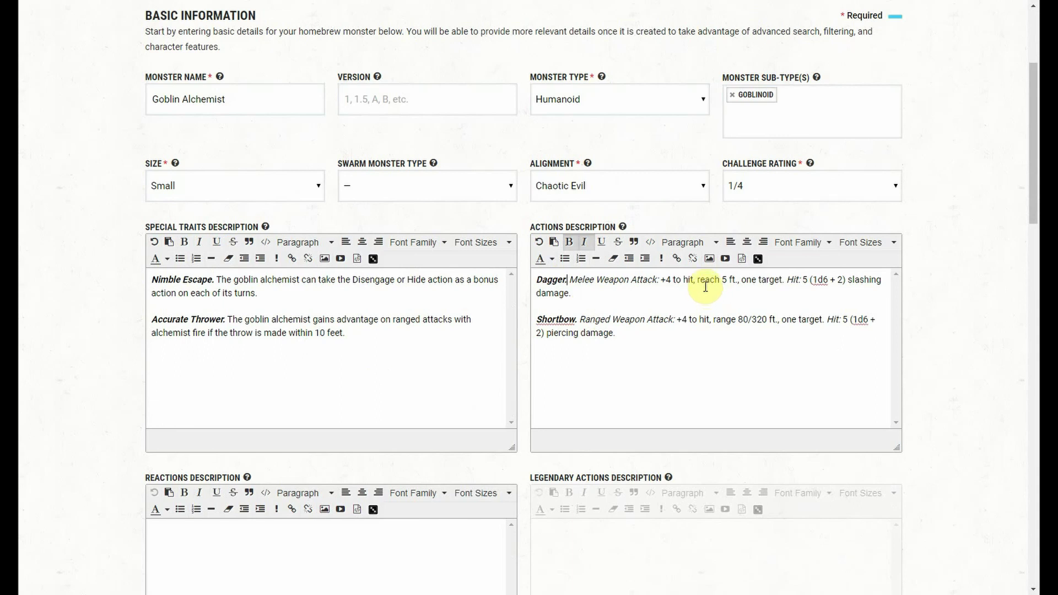
pyautogui.doubleClick(823, 280)
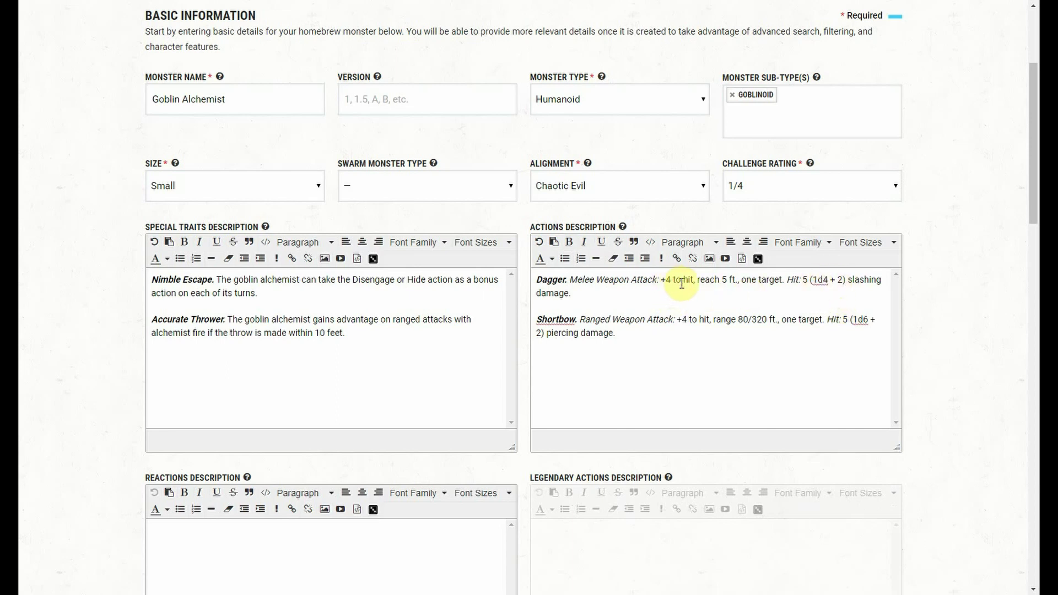
# Examine the monster's ability scores and expand its skills to check the dagger's to-hit bonus.
pyautogui.scroll(-6, 768, 288)
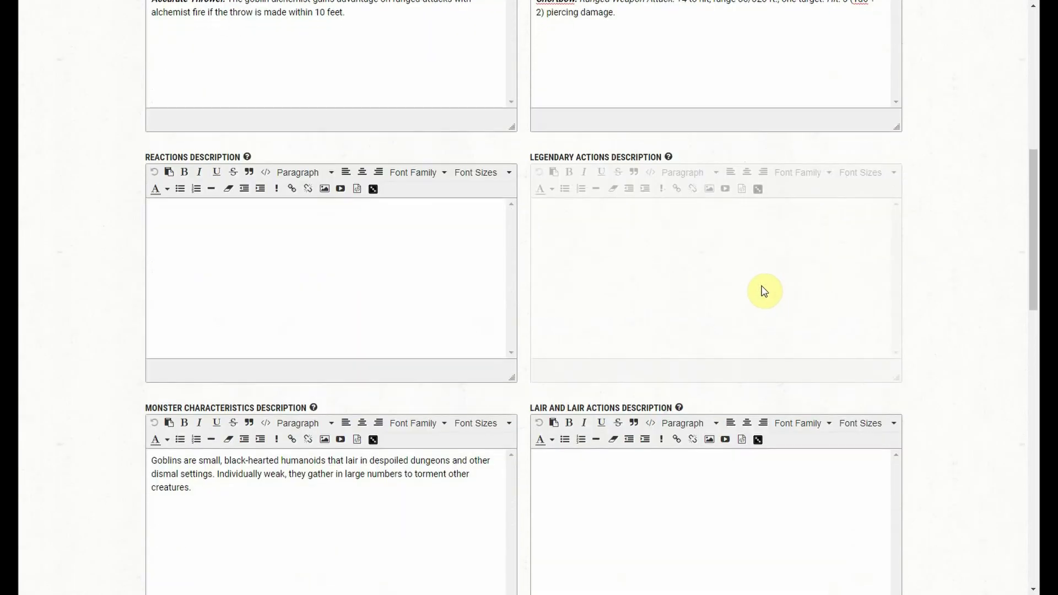
pyautogui.scroll(6, 766, 289)
pyautogui.scroll(-1, 751, 284)
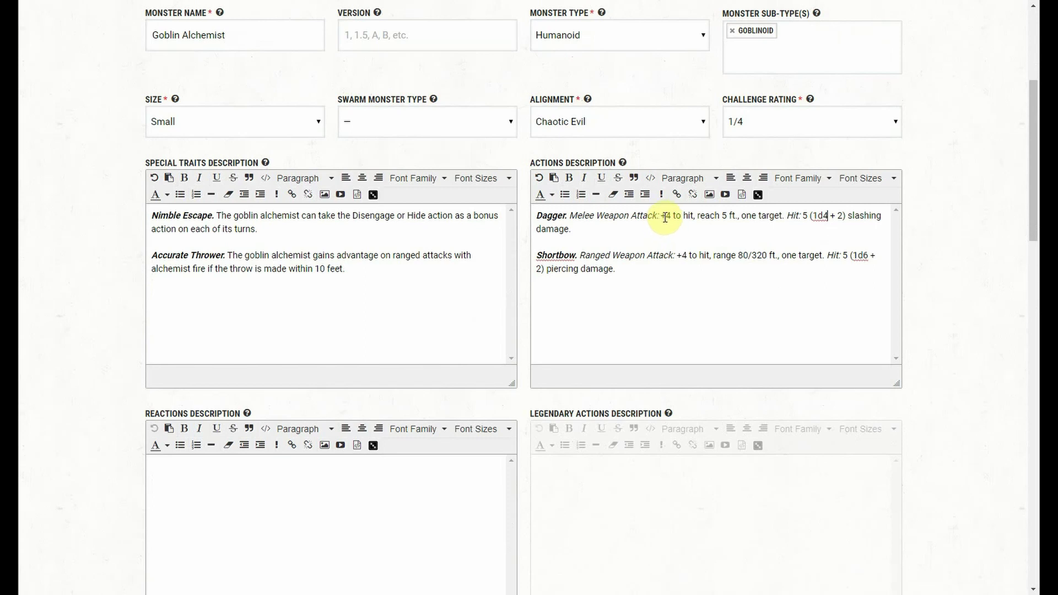
pyautogui.scroll(-11, 665, 215)
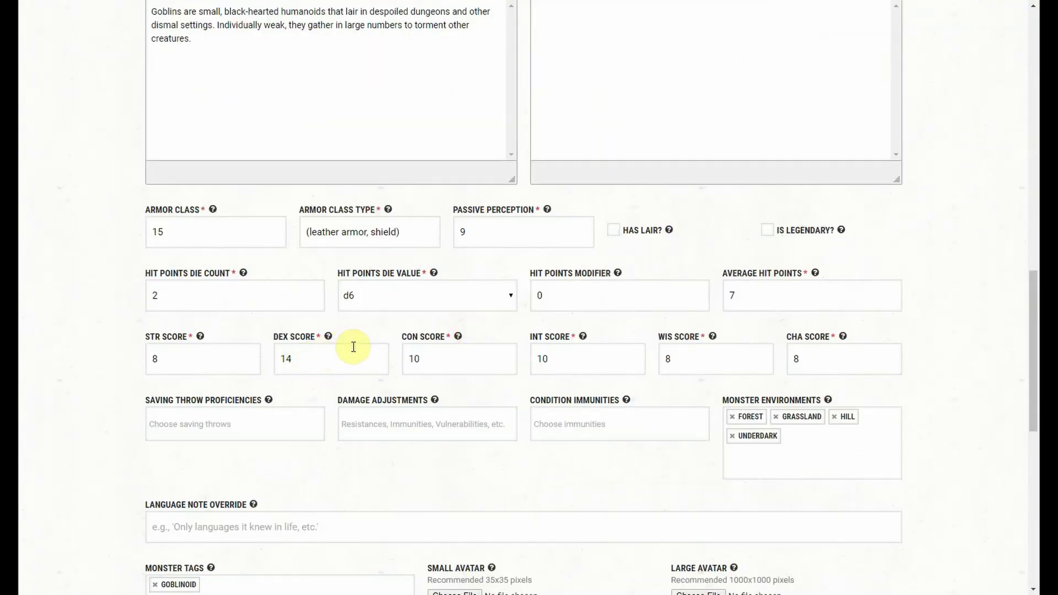
pyautogui.scroll(10, 567, 338)
pyautogui.scroll(2, 638, 279)
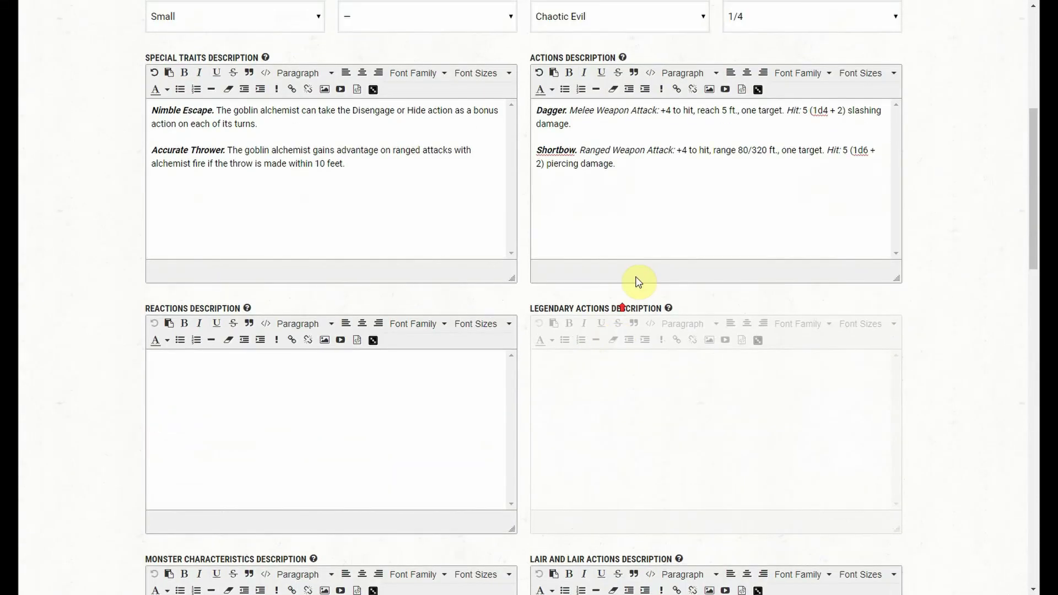
pyautogui.doubleClick(667, 151)
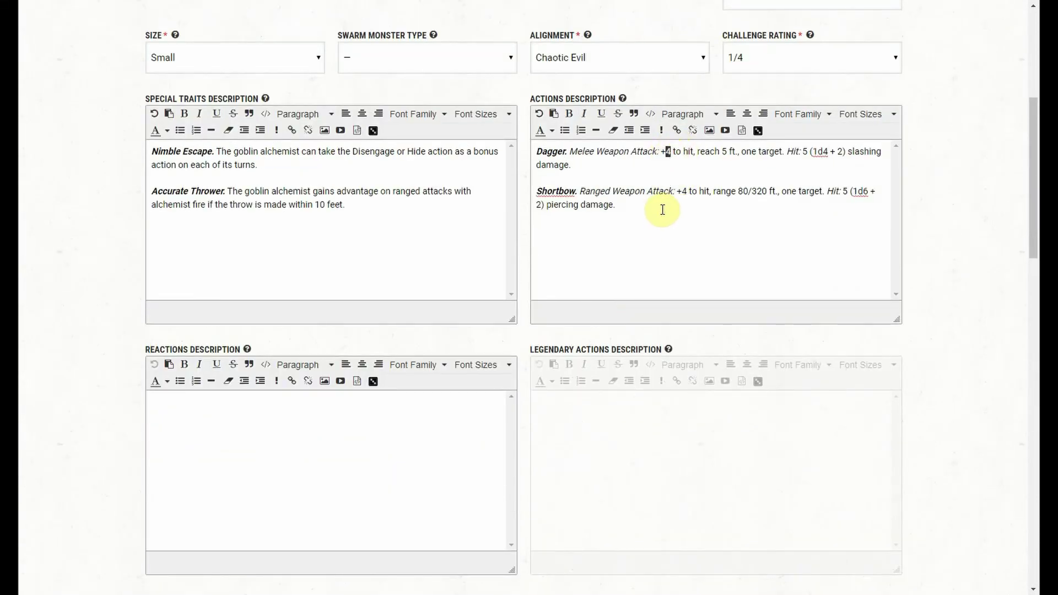
pyautogui.scroll(-18, 662, 205)
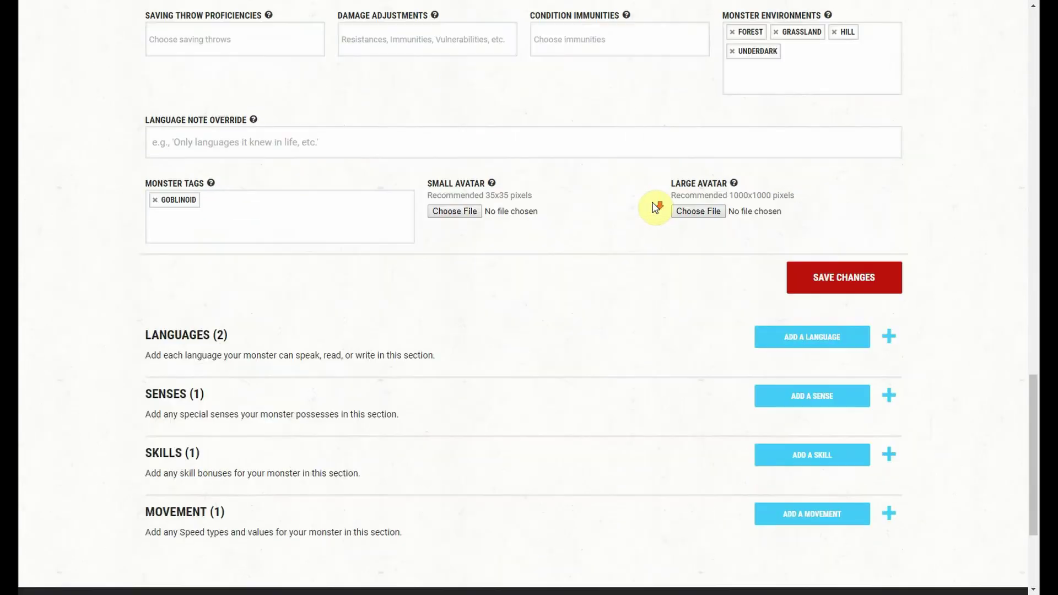
pyautogui.click(889, 454)
pyautogui.scroll(-4, 645, 315)
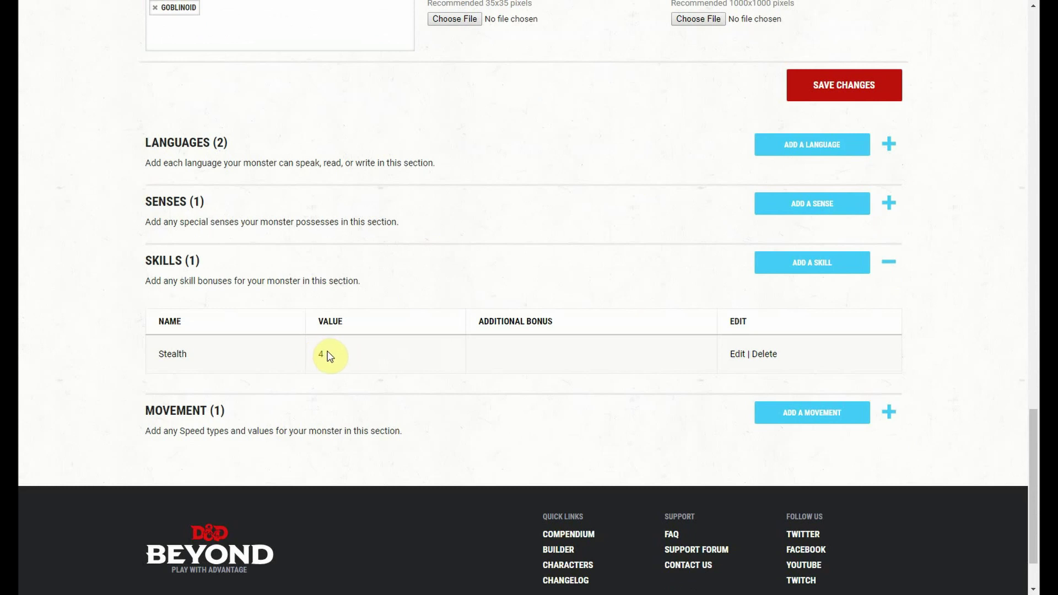
pyautogui.scroll(9, 319, 353)
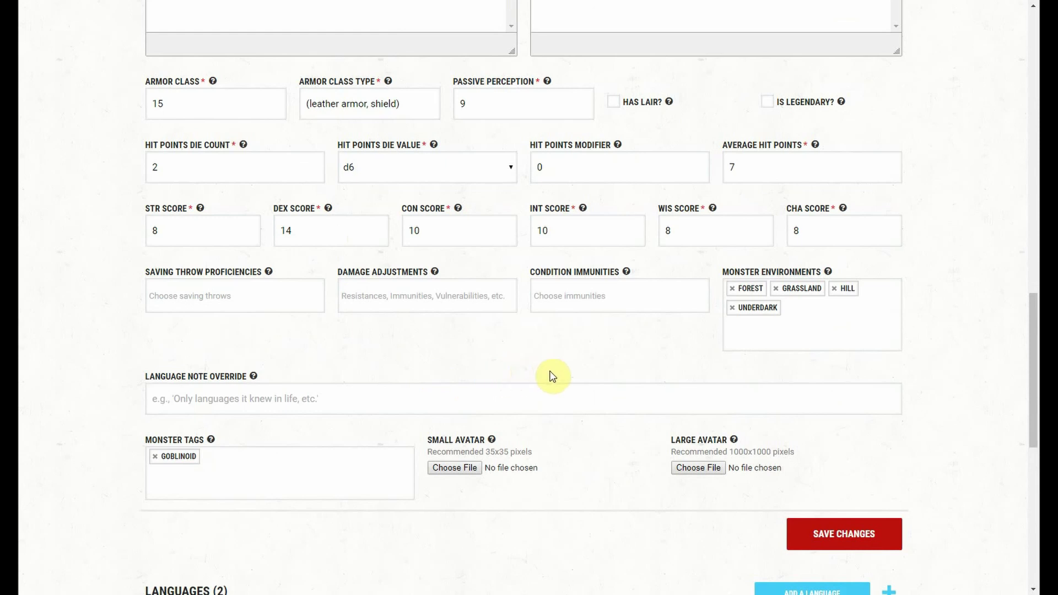
pyautogui.scroll(10, 551, 373)
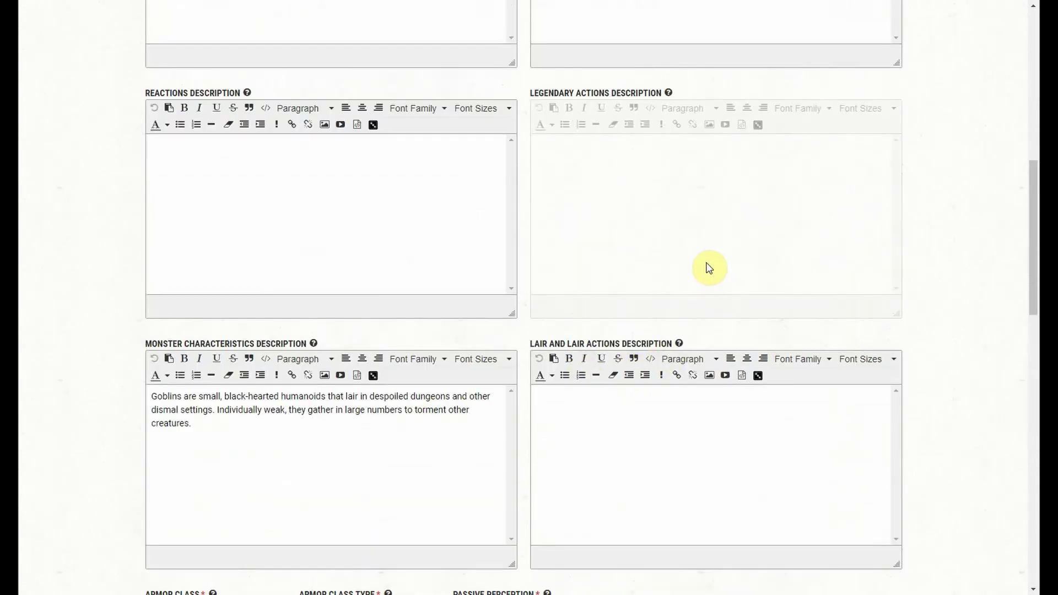
pyautogui.scroll(7, 717, 265)
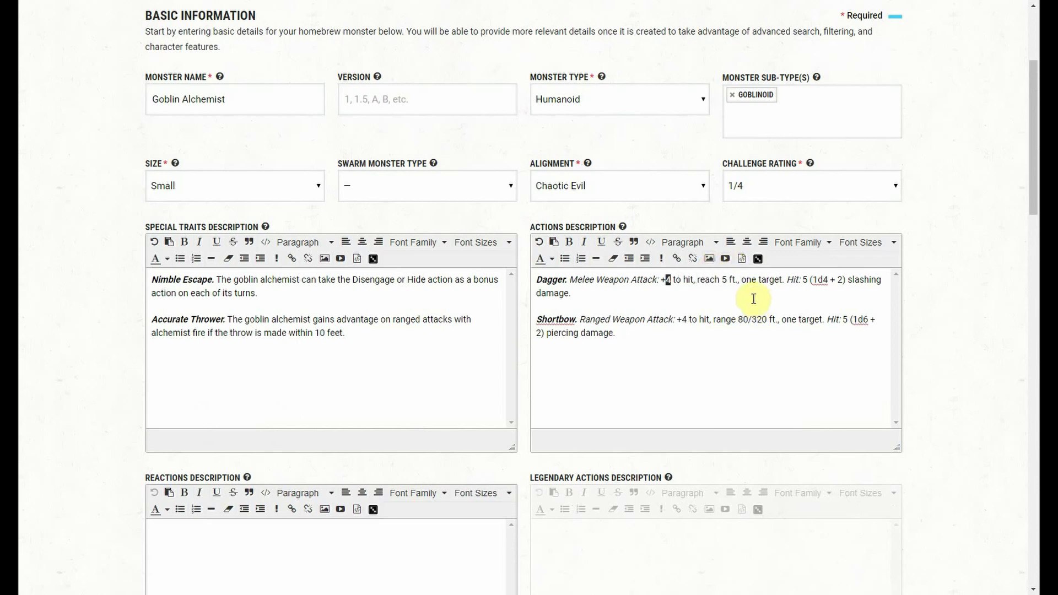
# Change the Dagger action's damage type to piercing.
pyautogui.click(681, 281)
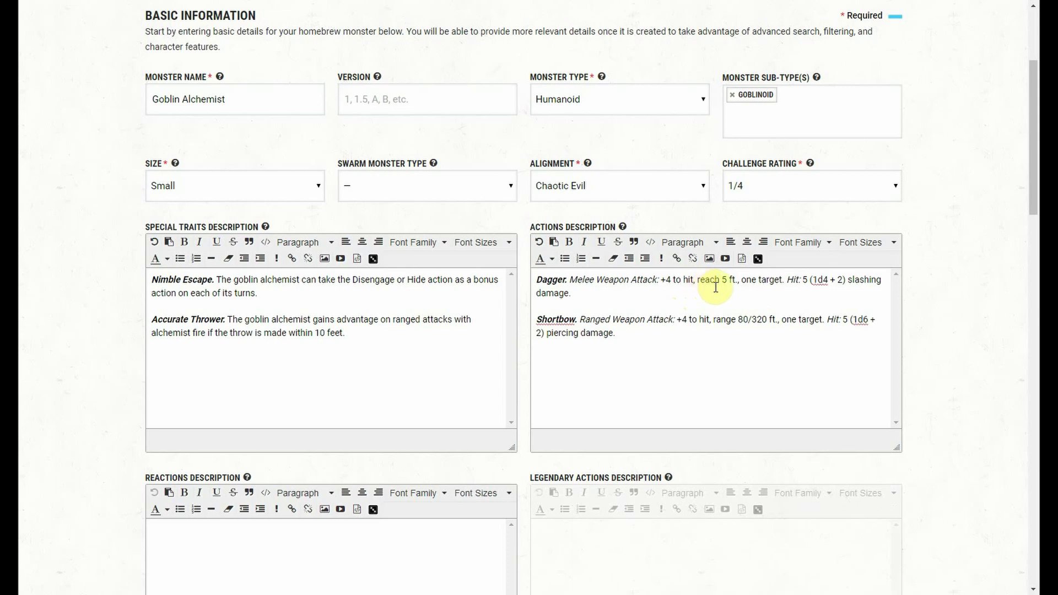
pyautogui.moveTo(852, 280); pyautogui.dragTo(882, 282)
pyautogui.write('piercing')
# Replace the Shortbow action's heading with "Alchemist Fire." and set its range to 20 ft.
pyautogui.scroll(-1, 666, 283)
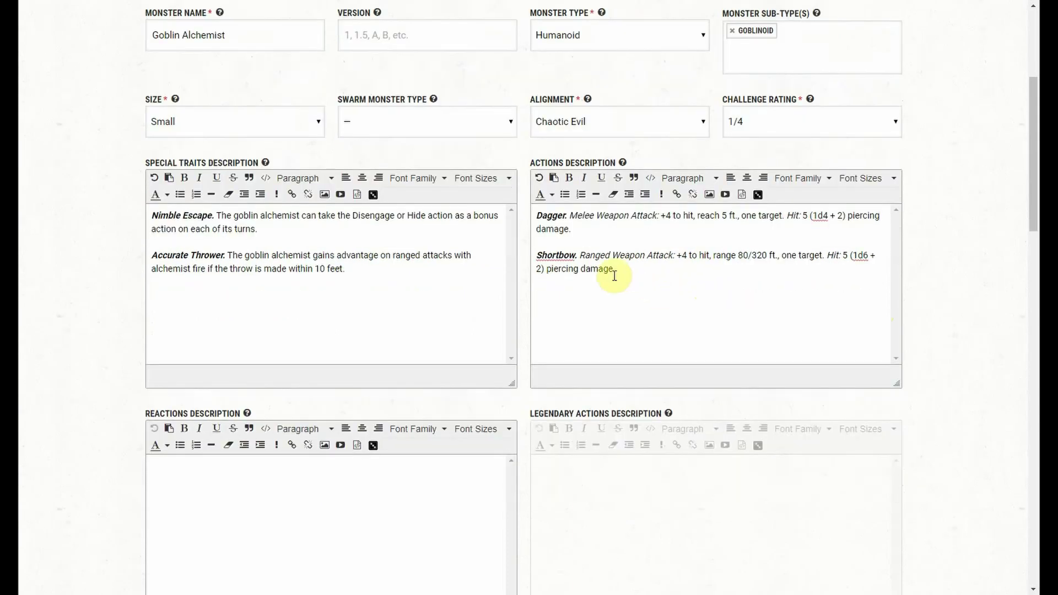
pyautogui.moveTo(577, 255); pyautogui.dragTo(540, 255)
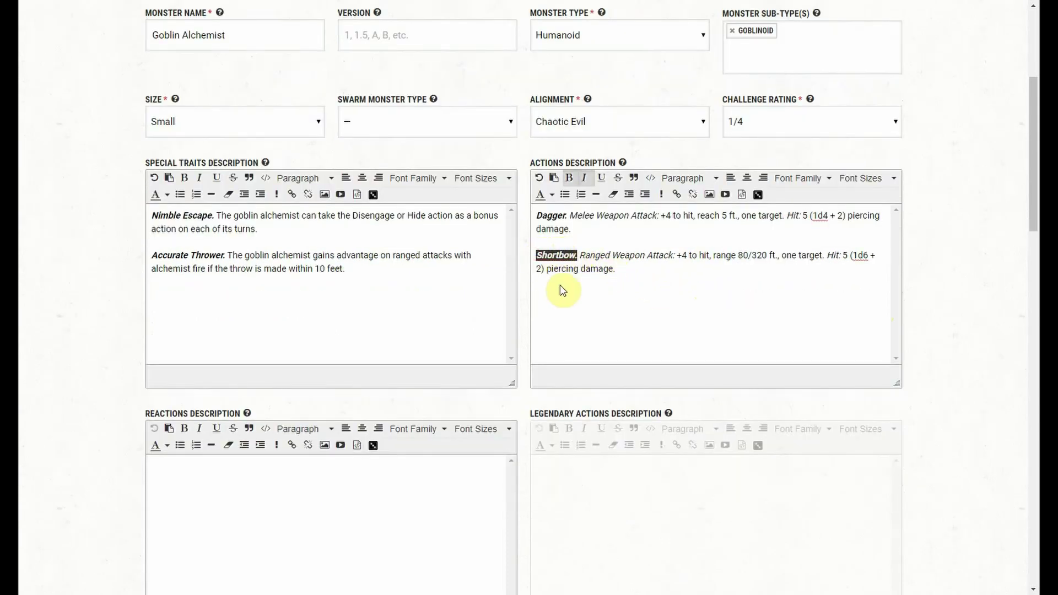
pyautogui.write('Alchemist')
pyautogui.press('BackSpace')
pyautogui.press('BackSpace')
pyautogui.press('BackSpace')
pyautogui.press('BackSpace')
pyautogui.press('BackSpace')
pyautogui.press('BackSpace')
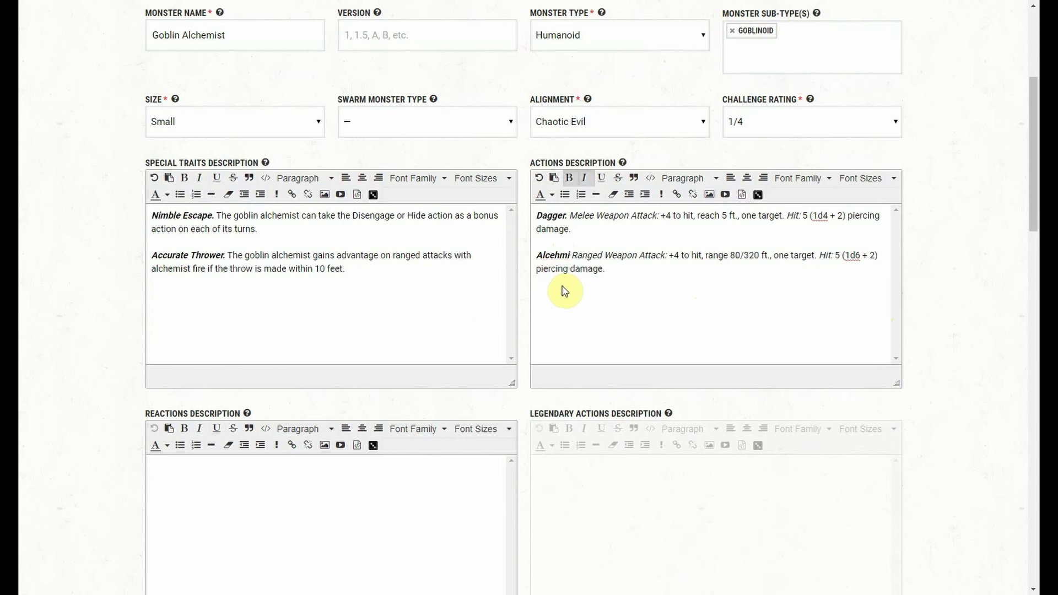
pyautogui.write('hemist Fire.')
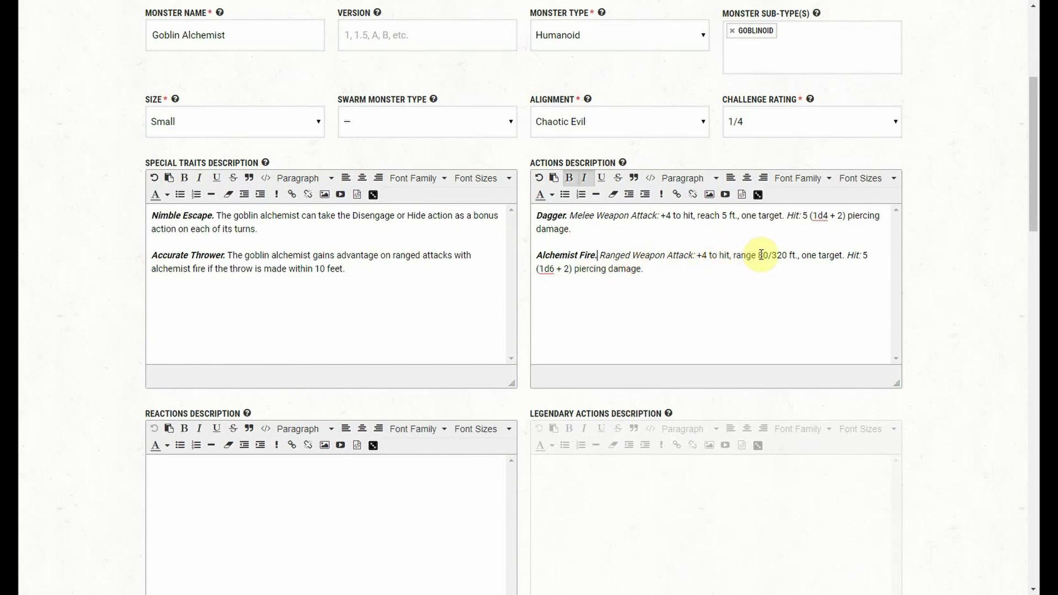
pyautogui.moveTo(758, 255); pyautogui.dragTo(791, 255)
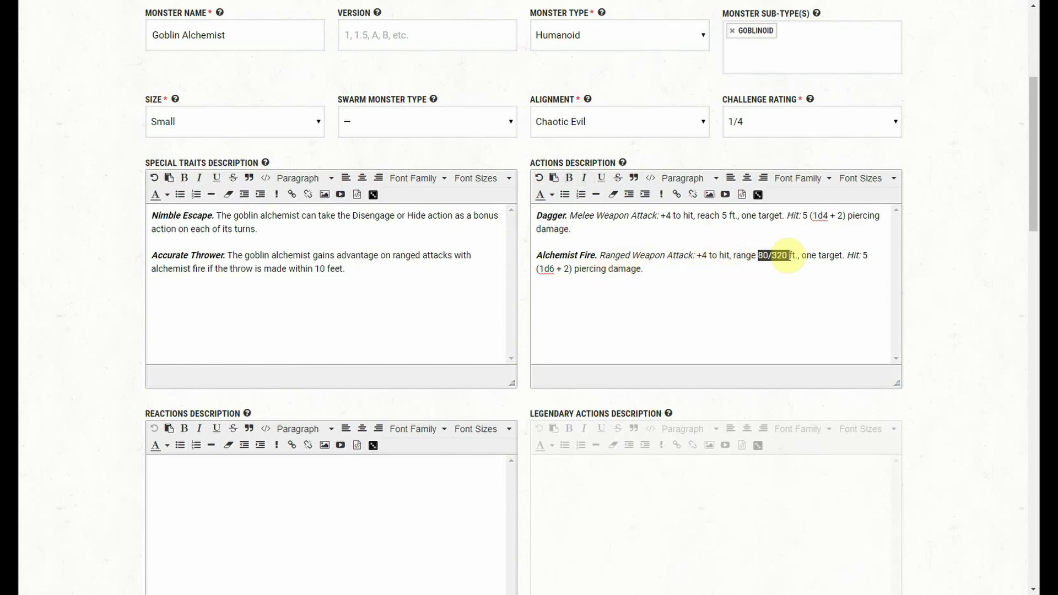
pyautogui.write('20')
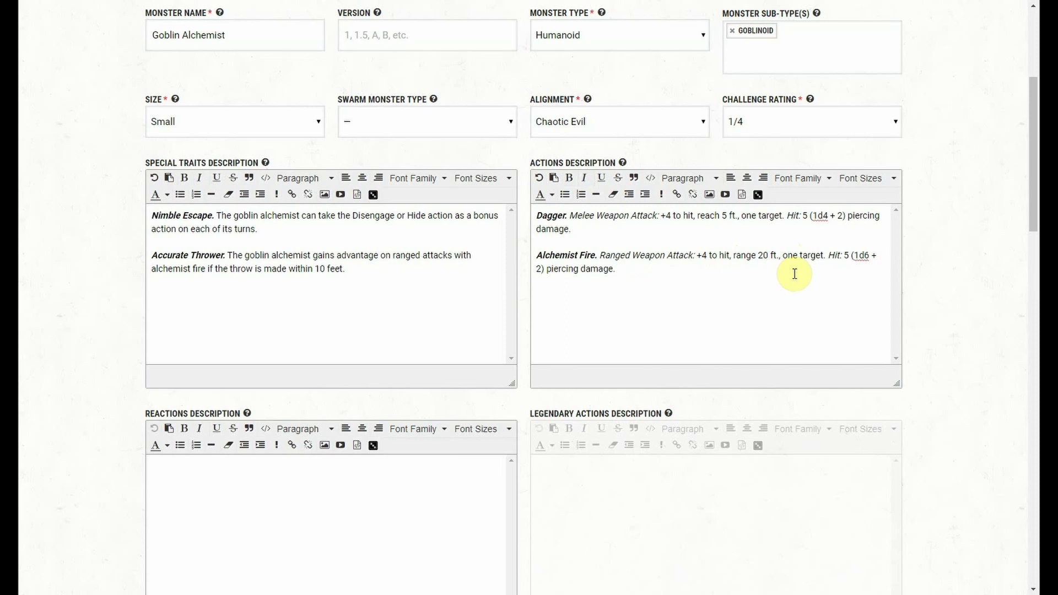
# Copy the Alchemist's Fire description from "On a hit, the target takes 1d4 fire damage" through "extinguish the flames." on the equipment page.
pyautogui.click(364, 3)
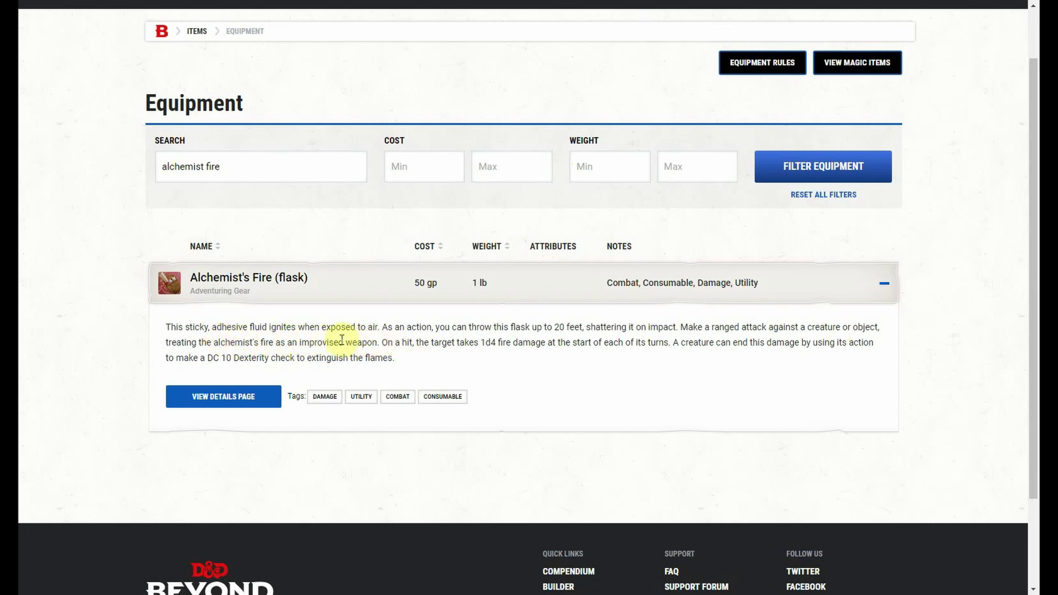
pyautogui.moveTo(297, 344); pyautogui.dragTo(372, 344)
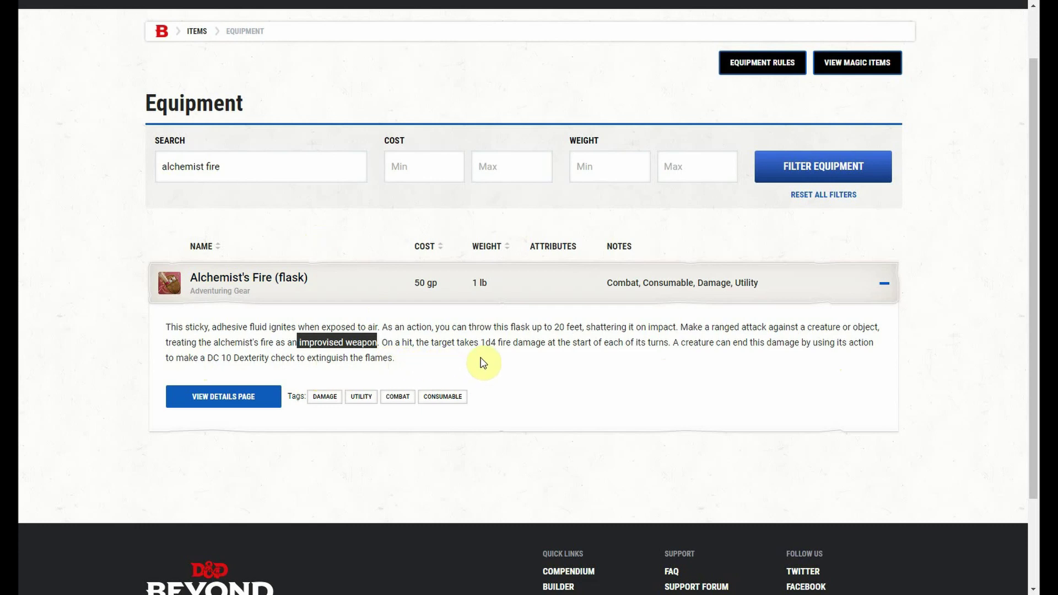
pyautogui.moveTo(380, 340); pyautogui.dragTo(401, 358)
pyautogui.hotkey('ctrl', 'c')
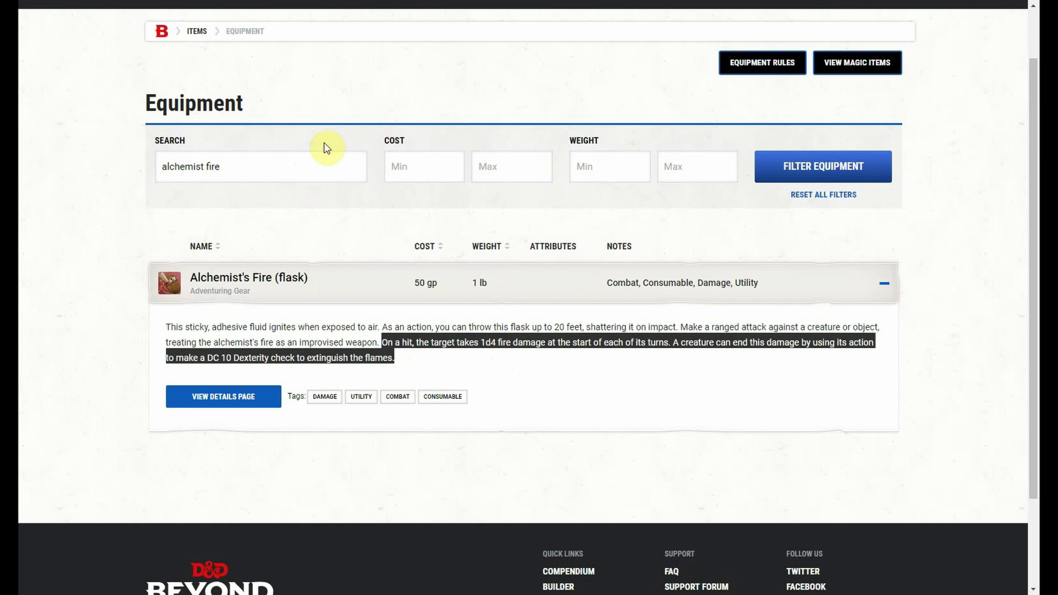
# Back in the monster's actions description, correct the "Alchemist Fire." heading to "Alchemist's Fire.".
pyautogui.hotkey('ctrl', 'Tab')
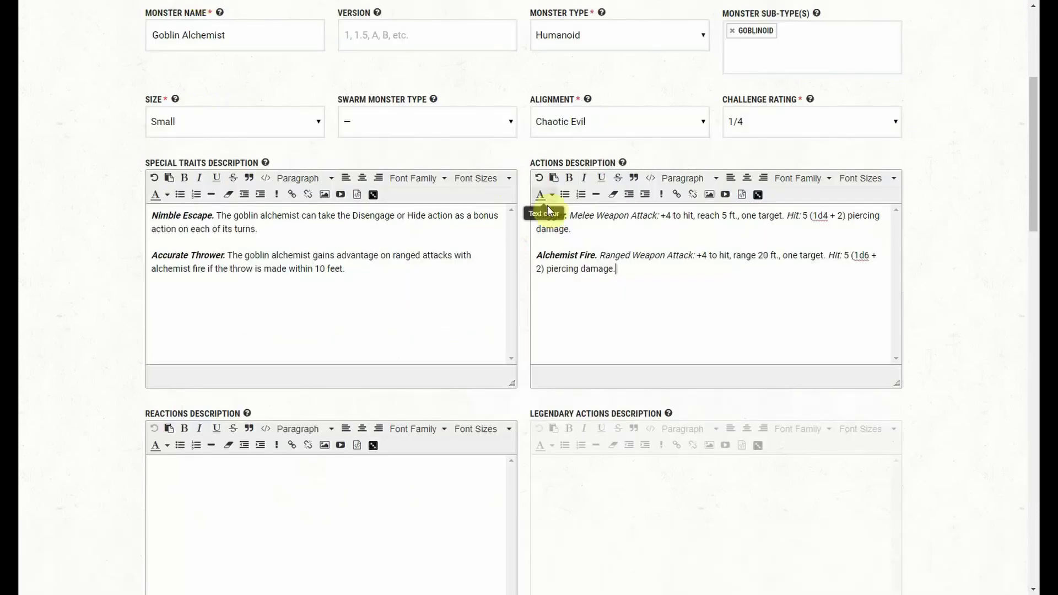
pyautogui.click(578, 255)
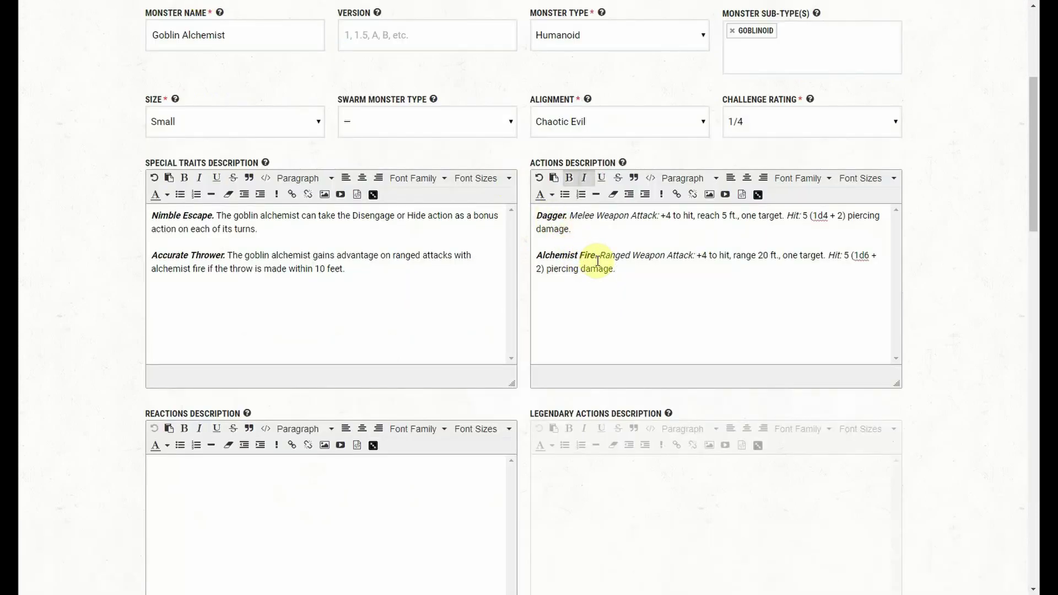
pyautogui.write("'s")
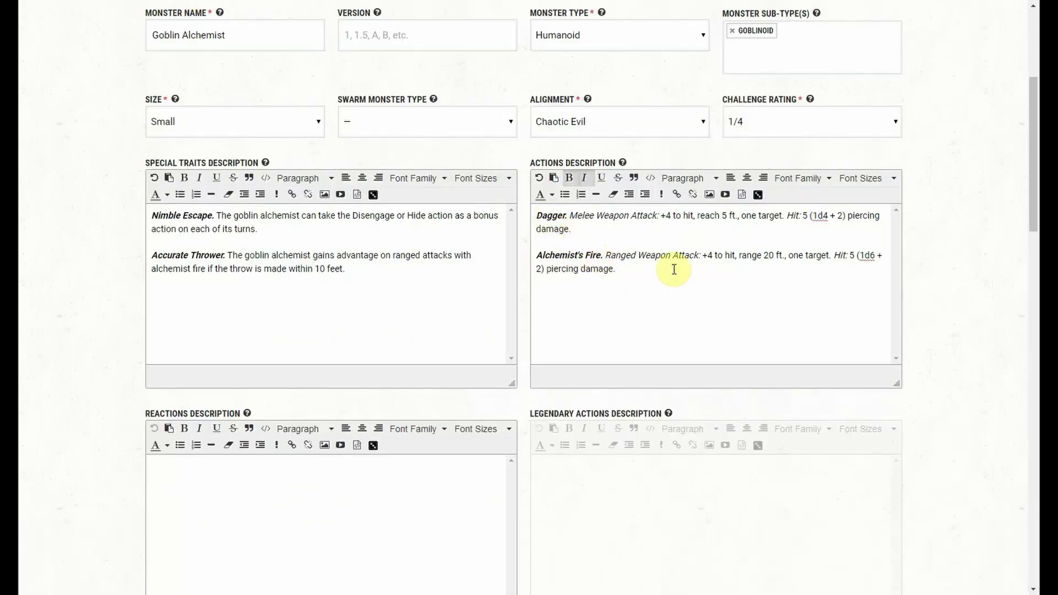
# Replace the Alchemist's Fire hit damage with "1 fire damage and" followed by the copied burning-effect text.
pyautogui.moveTo(856, 255); pyautogui.dragTo(839, 303)
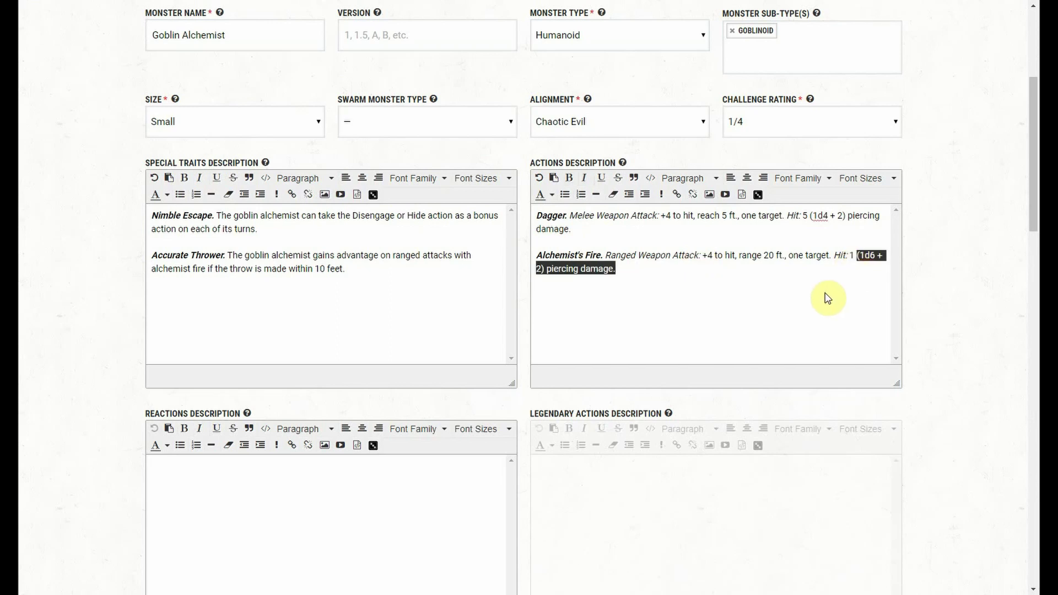
pyautogui.write('fire dama')
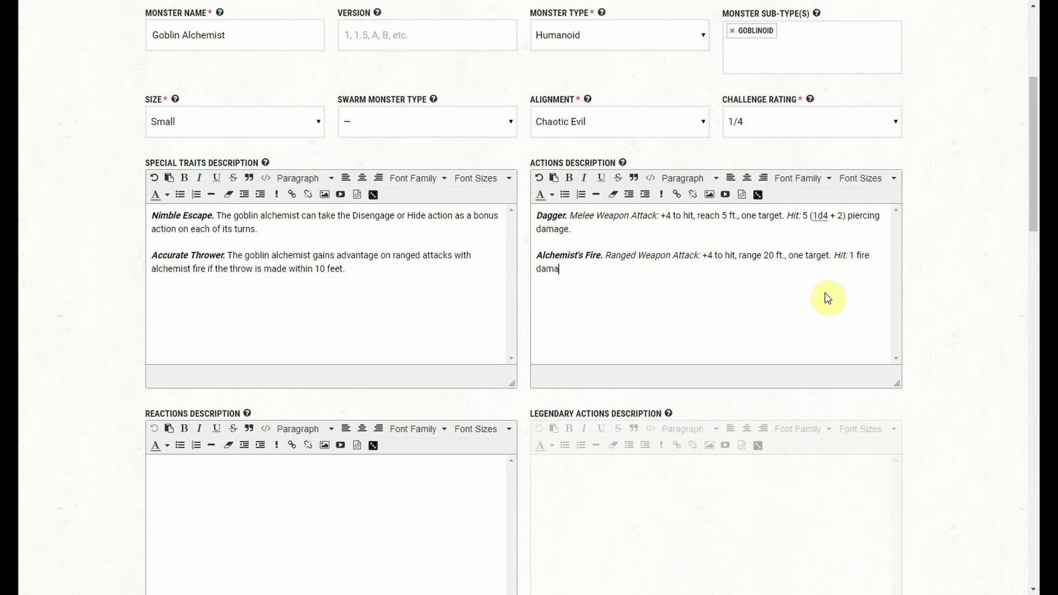
pyautogui.write('ge and')
pyautogui.hotkey('ctrl', 'v')
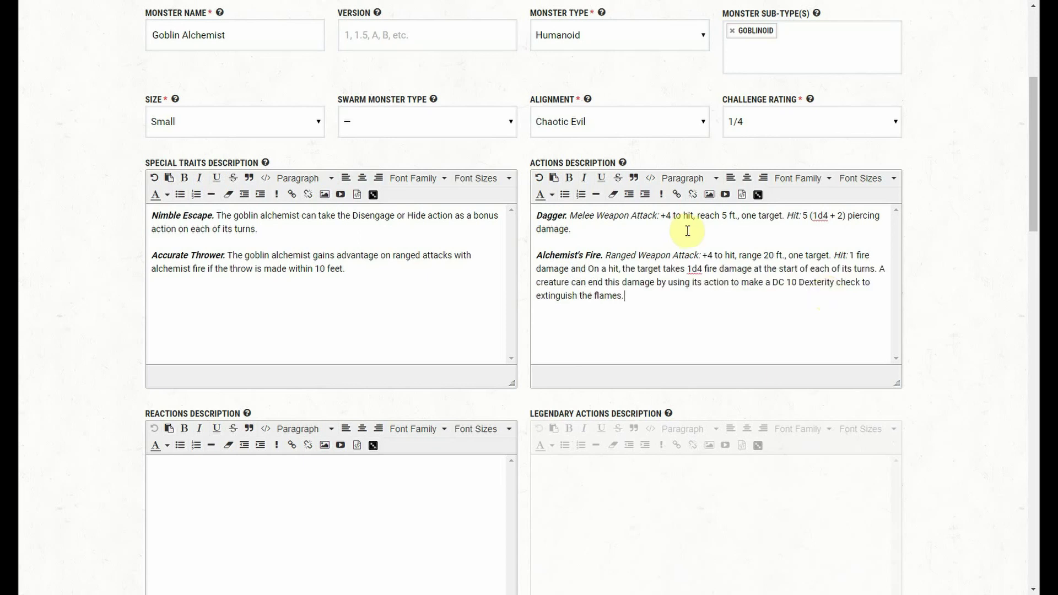
# Remove "On a hit," from the Alchemist's Fire action text and change its initial hit damage type to piercing.
pyautogui.click(622, 270)
pyautogui.press('BackSpace')
pyautogui.press('BackSpace')
pyautogui.press('BackSpace')
pyautogui.press('BackSpace')
pyautogui.press('BackSpace')
pyautogui.press('BackSpace')
pyautogui.press('BackSpace')
pyautogui.press('BackSpace')
pyautogui.press('BackSpace')
pyautogui.press('BackSpace')
pyautogui.press('BackSpace')
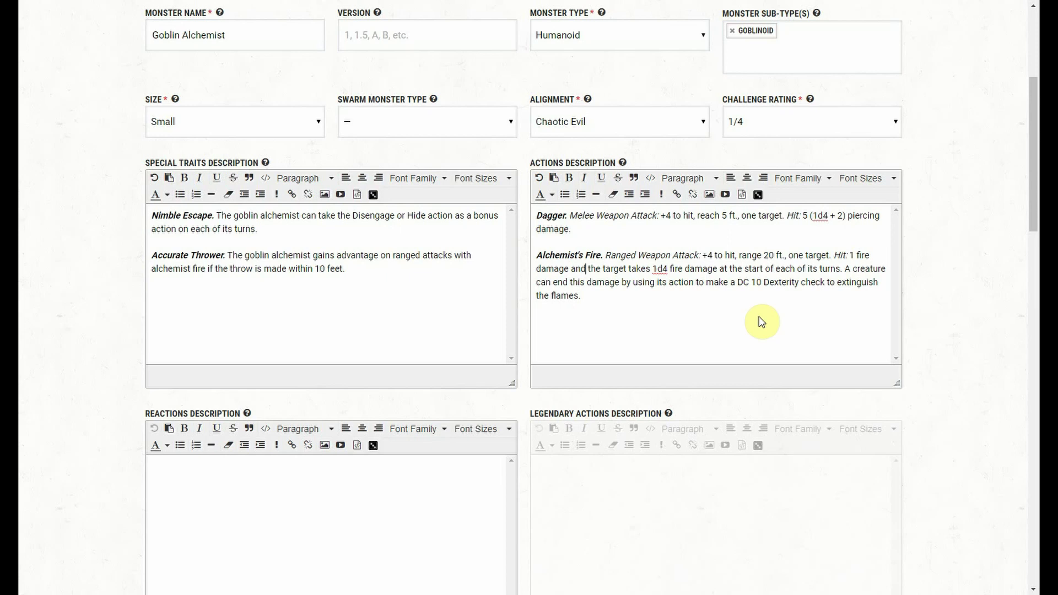
pyautogui.doubleClick(863, 256)
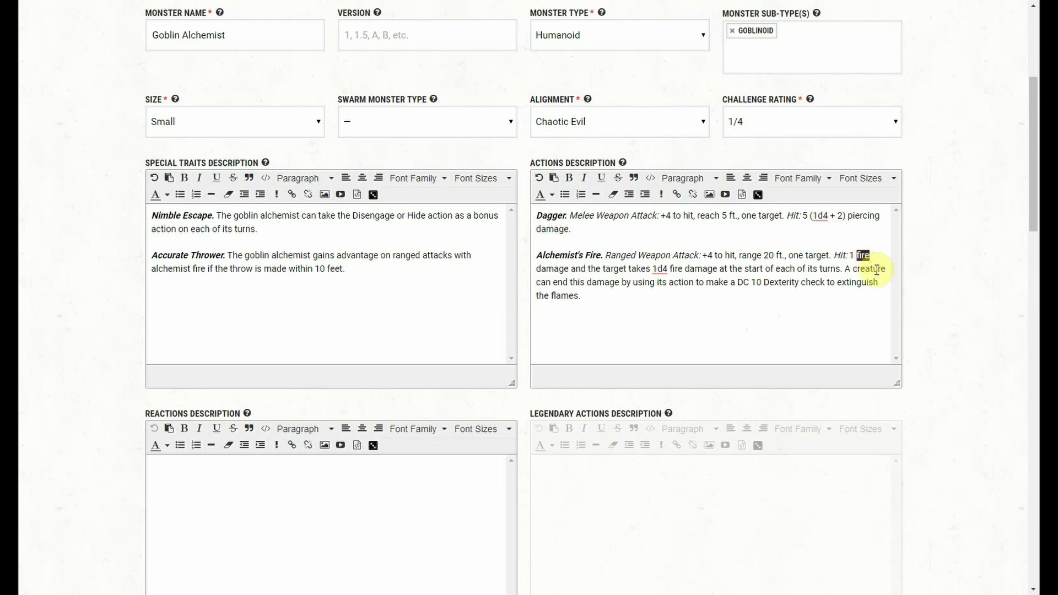
pyautogui.write('piercing damage and the target takes 1d4 fire damage at the start of each of its')
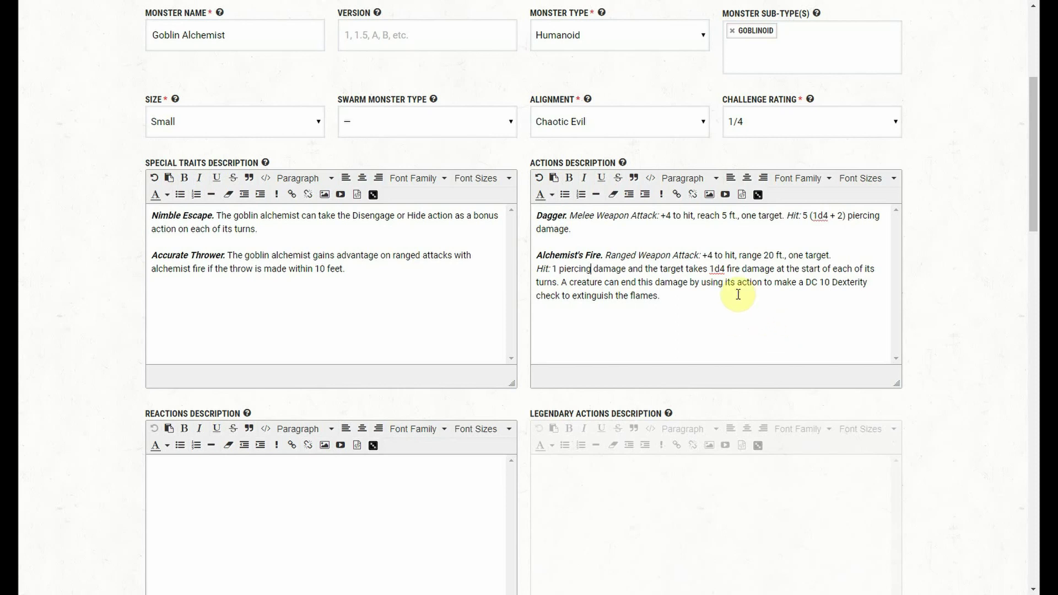
# Review the form's reactions, legendary actions, characteristics and lair descriptions, down to the armor class and hit point fields.
pyautogui.scroll(4, 609, 259)
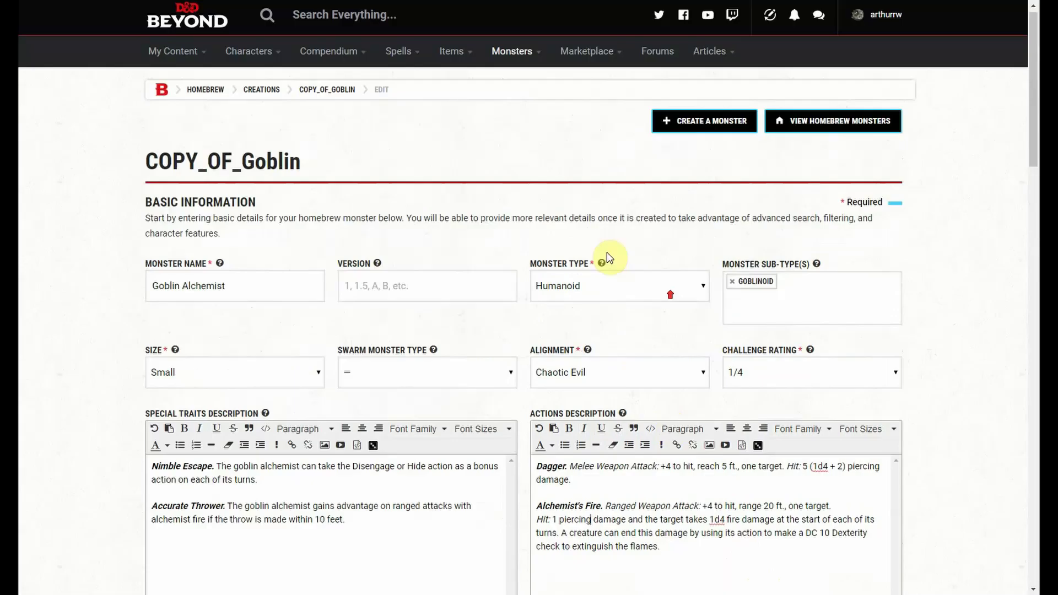
pyautogui.scroll(-9, 568, 251)
pyautogui.scroll(-7, 664, 224)
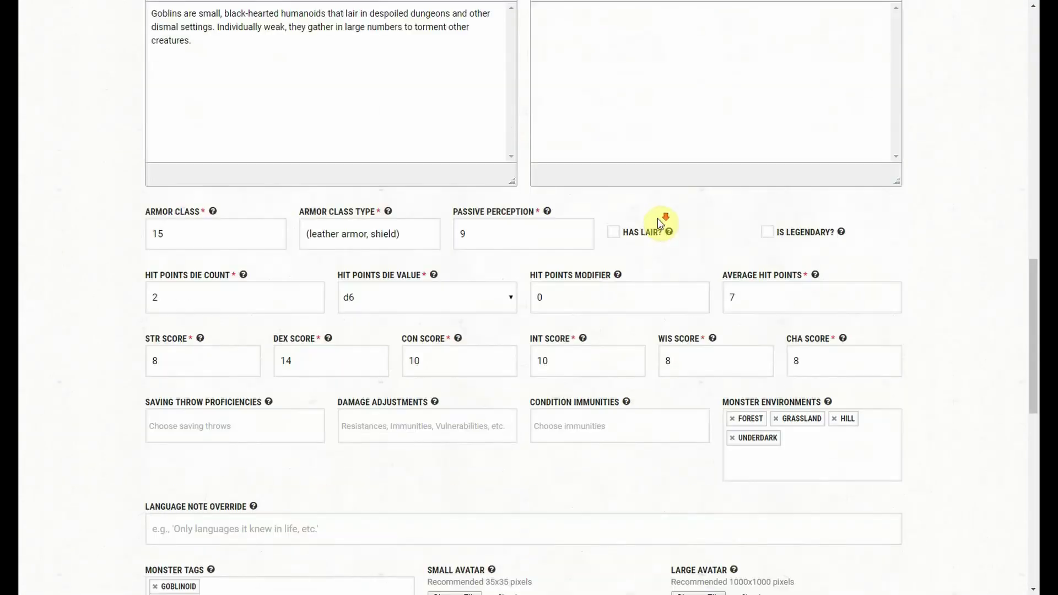
pyautogui.scroll(6, 664, 224)
pyautogui.scroll(1, 511, 164)
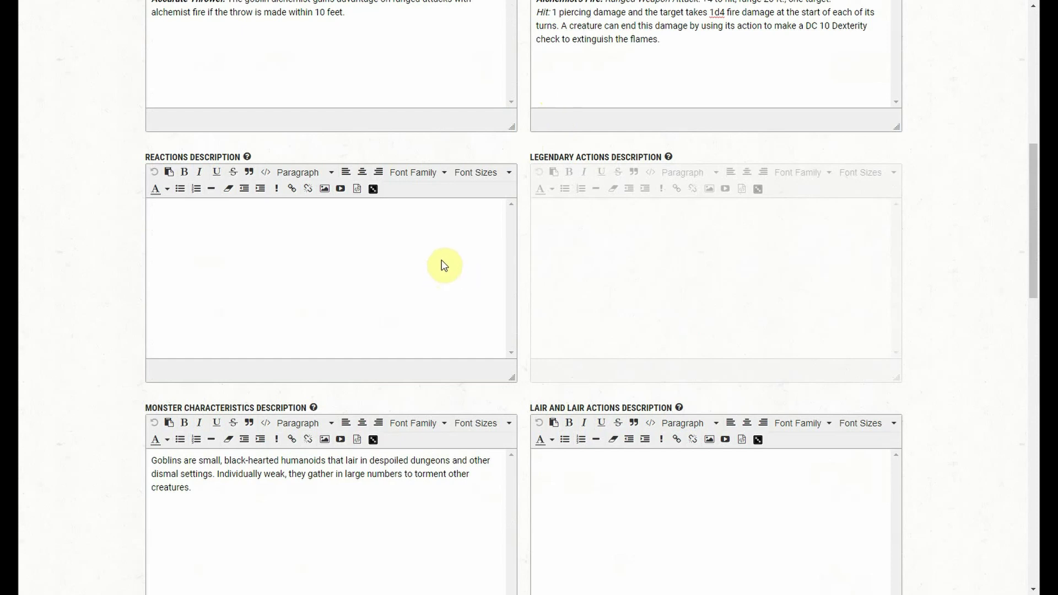
pyautogui.scroll(-1, 672, 245)
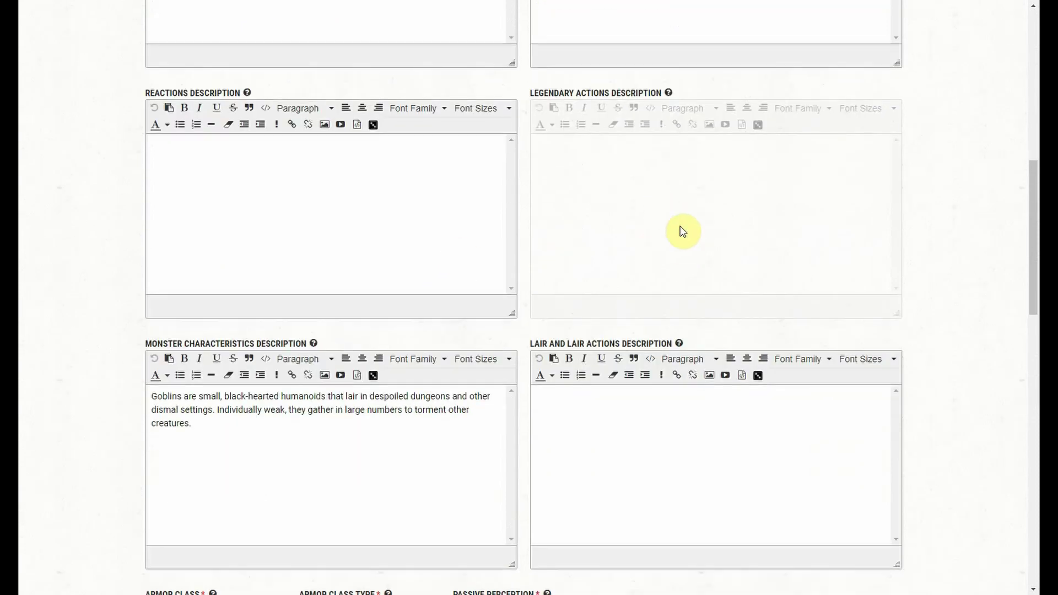
pyautogui.scroll(7, 682, 232)
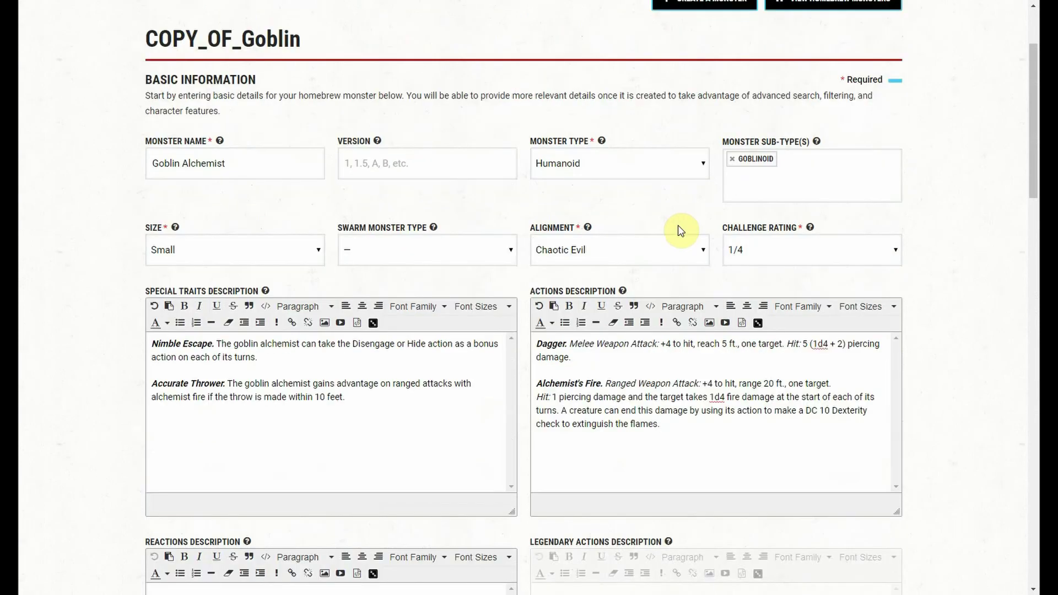
pyautogui.scroll(-9, 677, 223)
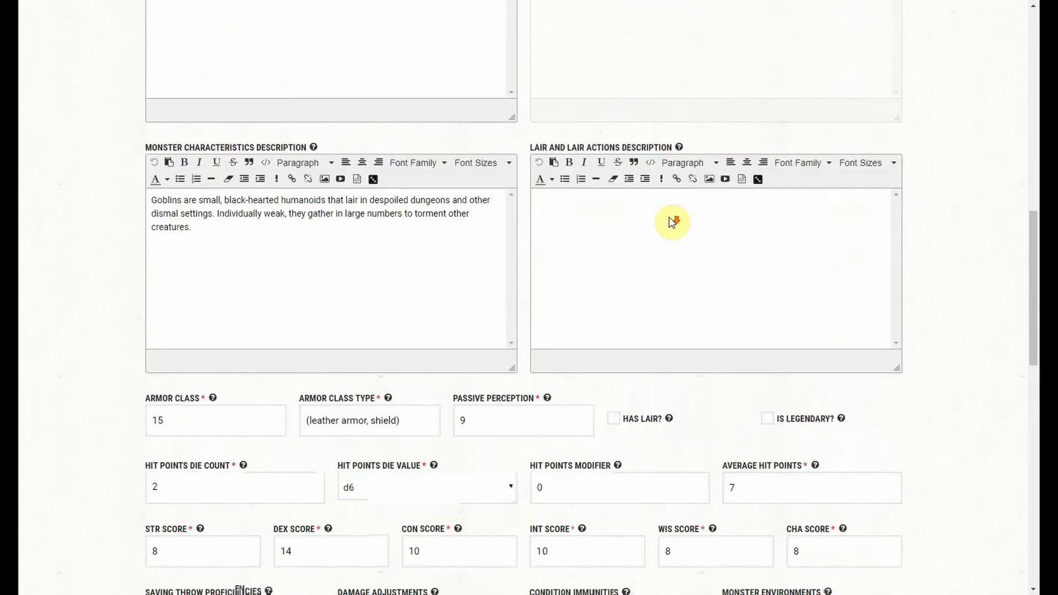
pyautogui.scroll(-2, 673, 222)
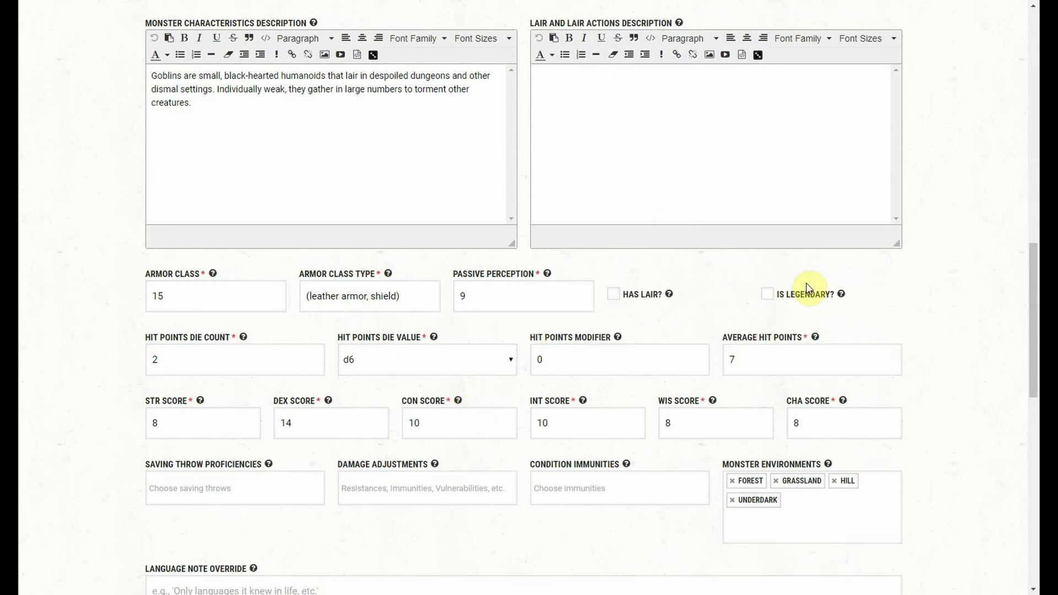
# Try marking the monster as legendary to check the Legendary Actions description, and switch the option off again.
pyautogui.click(768, 294)
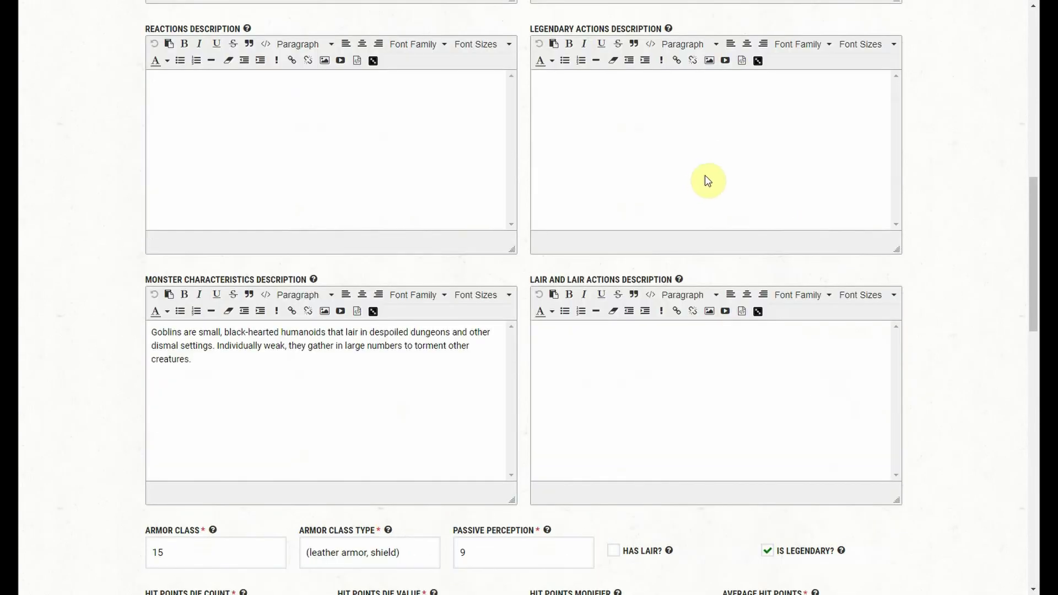
pyautogui.scroll(-2, 797, 407)
pyautogui.click(767, 422)
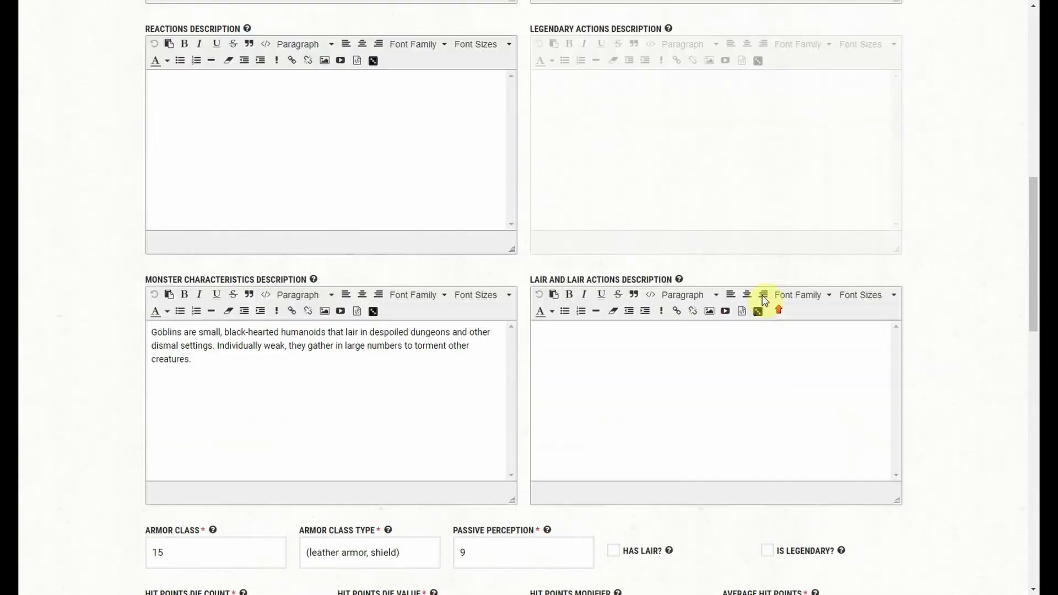
pyautogui.scroll(2, 779, 324)
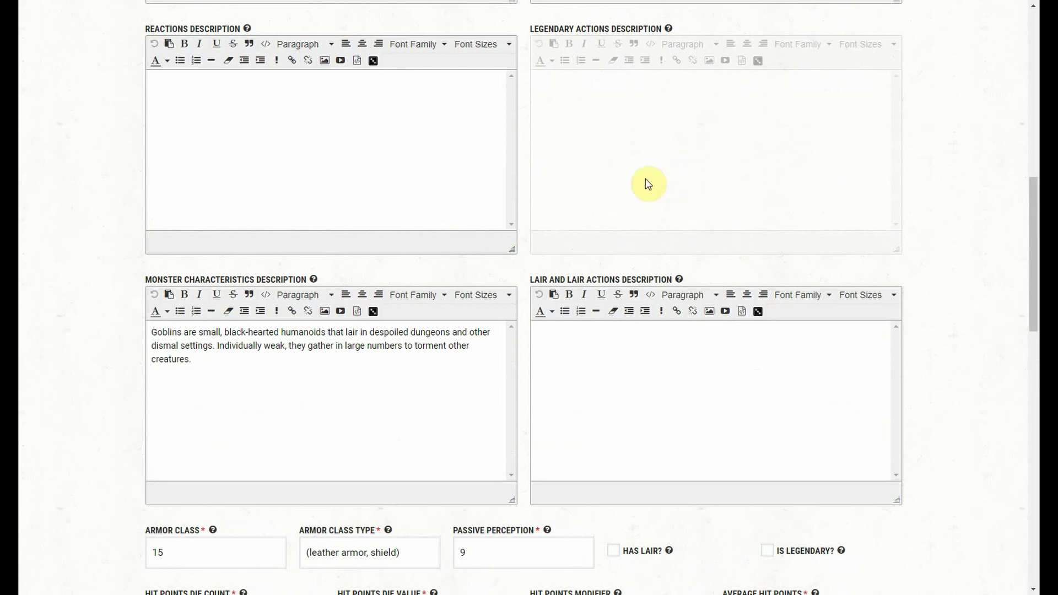
pyautogui.scroll(-2, 352, 132)
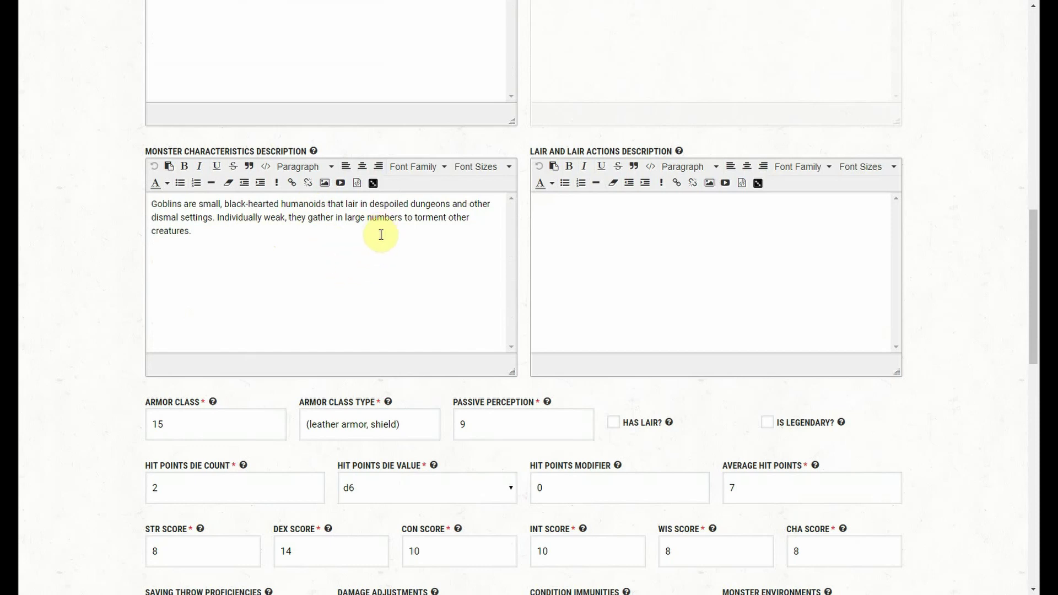
# Set the monster's DEX score to 16.
pyautogui.scroll(-3, 590, 229)
pyautogui.scroll(-1, 631, 194)
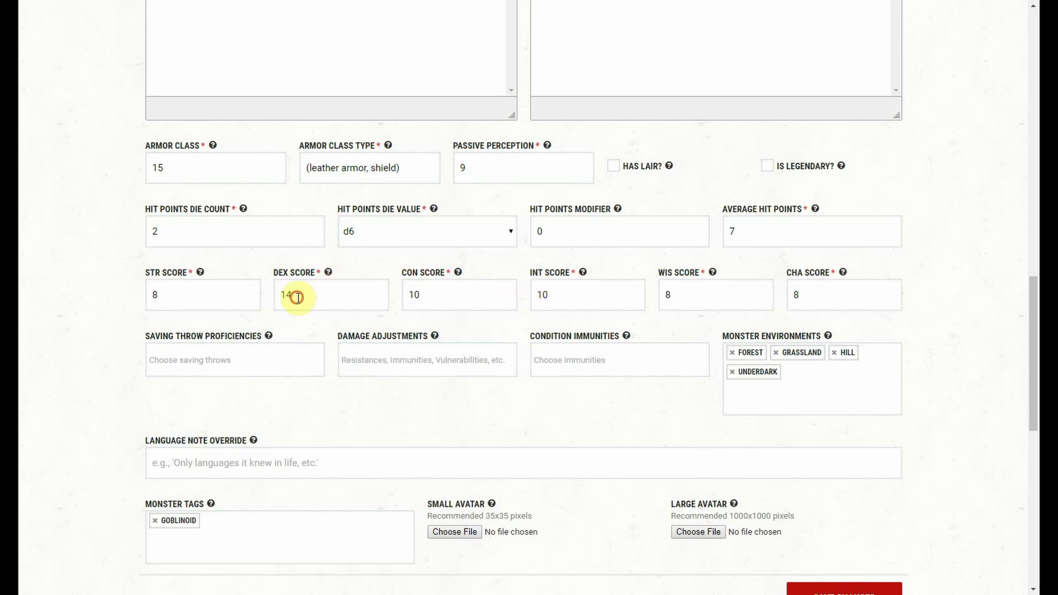
pyautogui.moveTo(289, 300); pyautogui.dragTo(285, 298)
pyautogui.moveTo(329, 273)
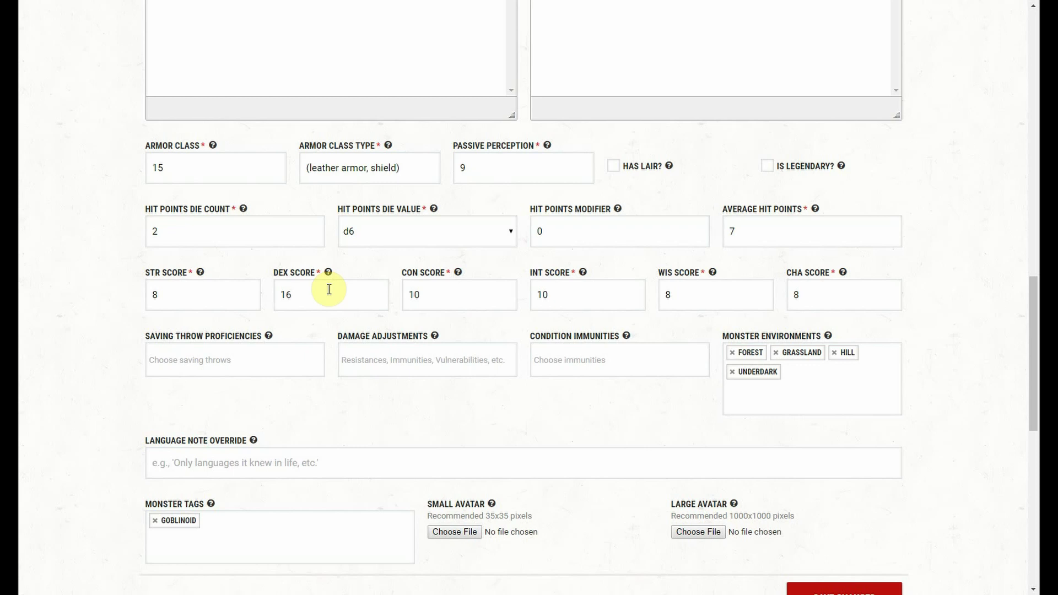
# Check the attack bonuses and the Stealth skill entry, and set the DEX score back to 14.
pyautogui.scroll(13, 553, 272)
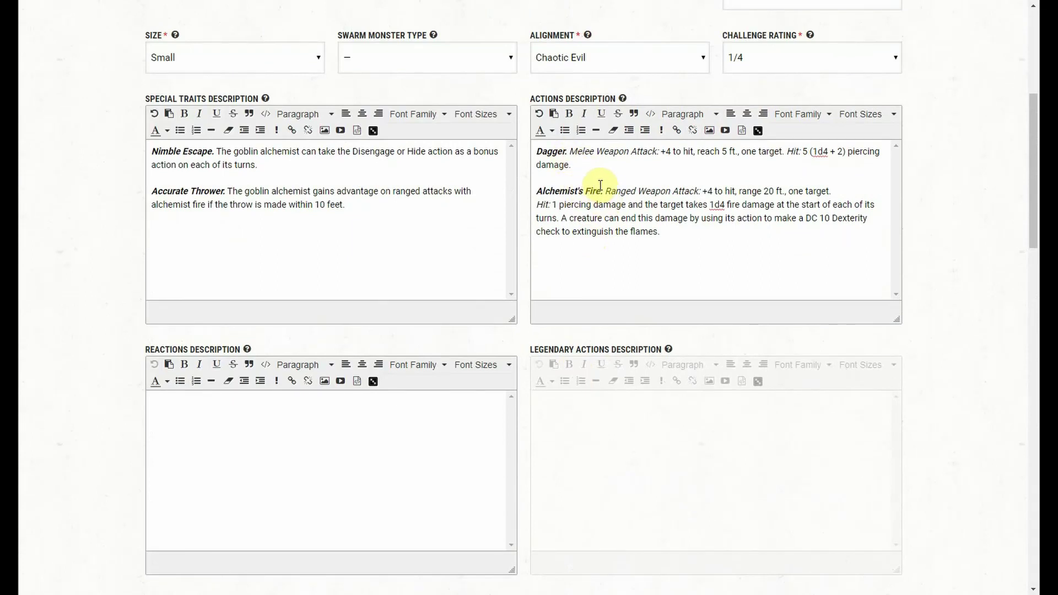
pyautogui.scroll(-5, 604, 199)
pyautogui.scroll(-13, 606, 203)
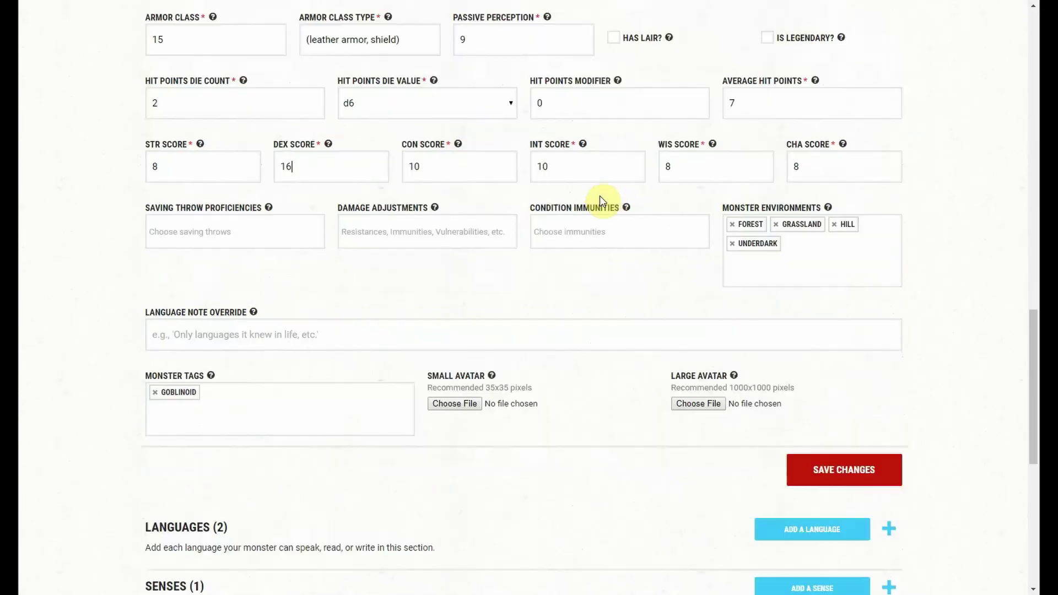
pyautogui.scroll(-2, 354, 384)
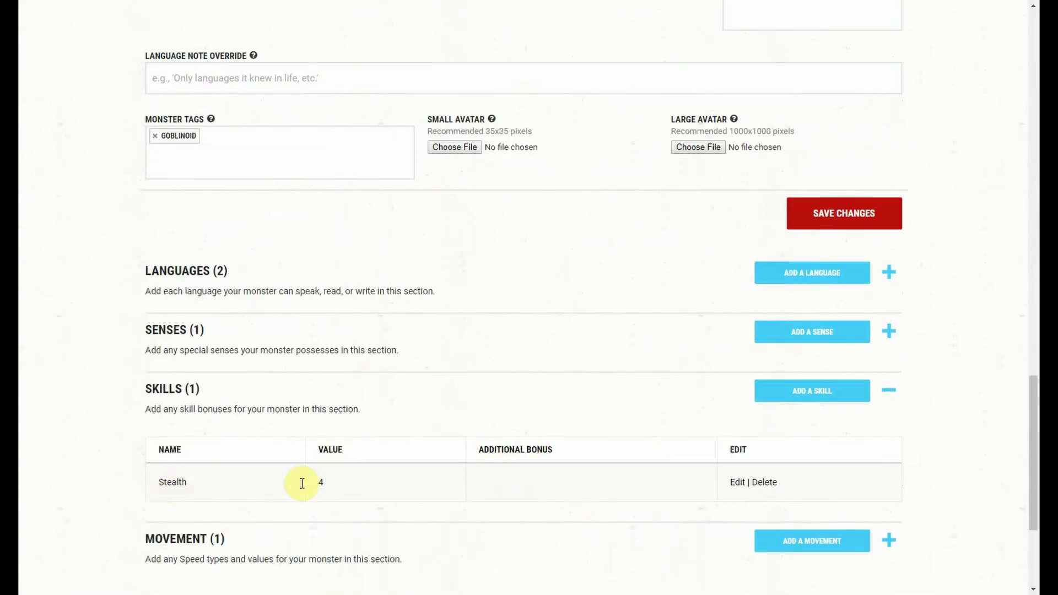
pyautogui.scroll(8, 439, 417)
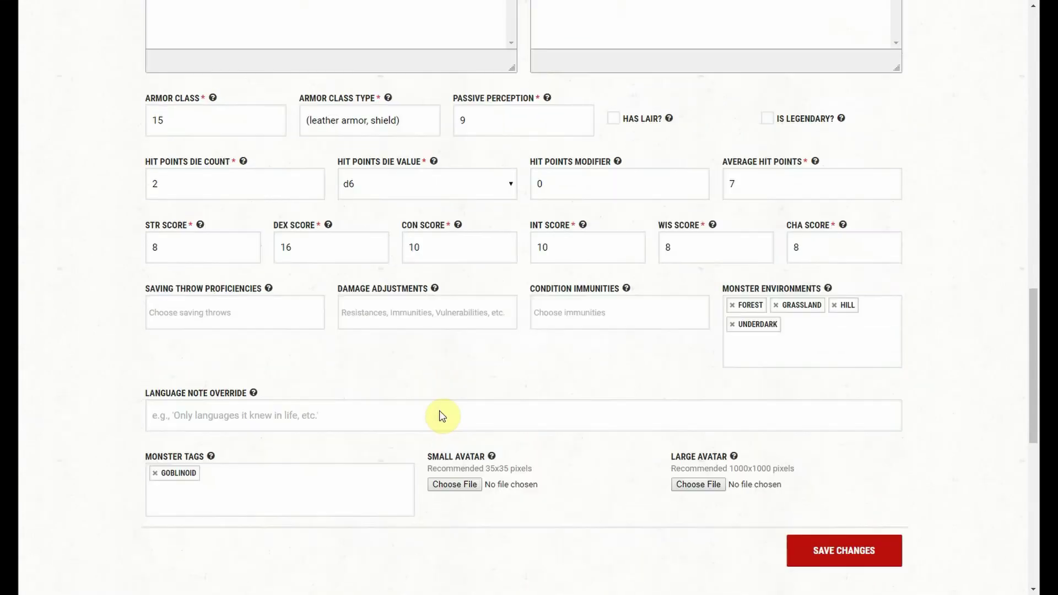
pyautogui.press('BackSpace')
pyautogui.write('4')
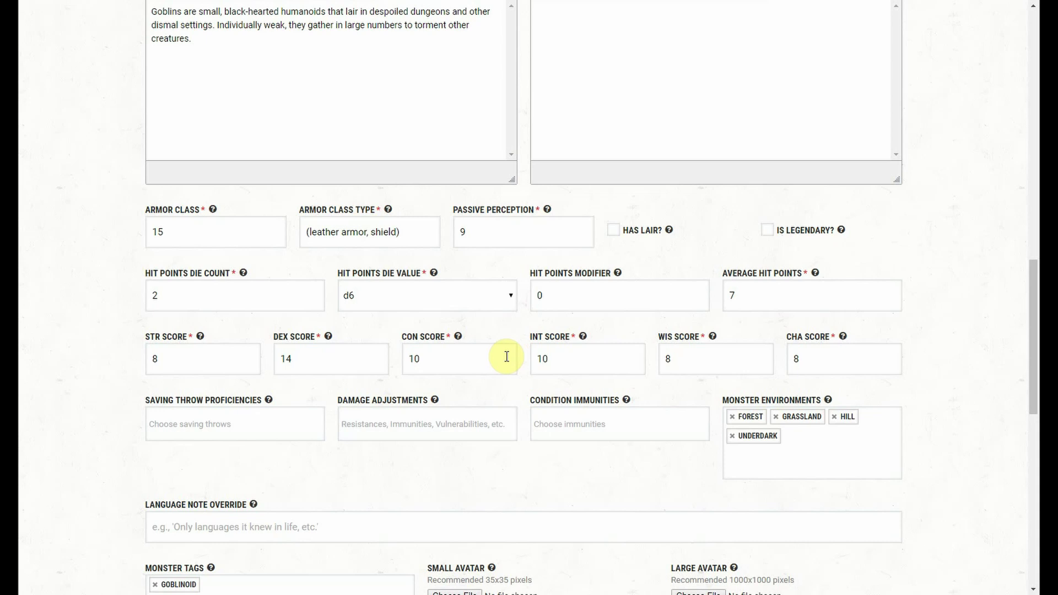
# View the available hit point die values and close the list without choosing another.
pyautogui.click(369, 300)
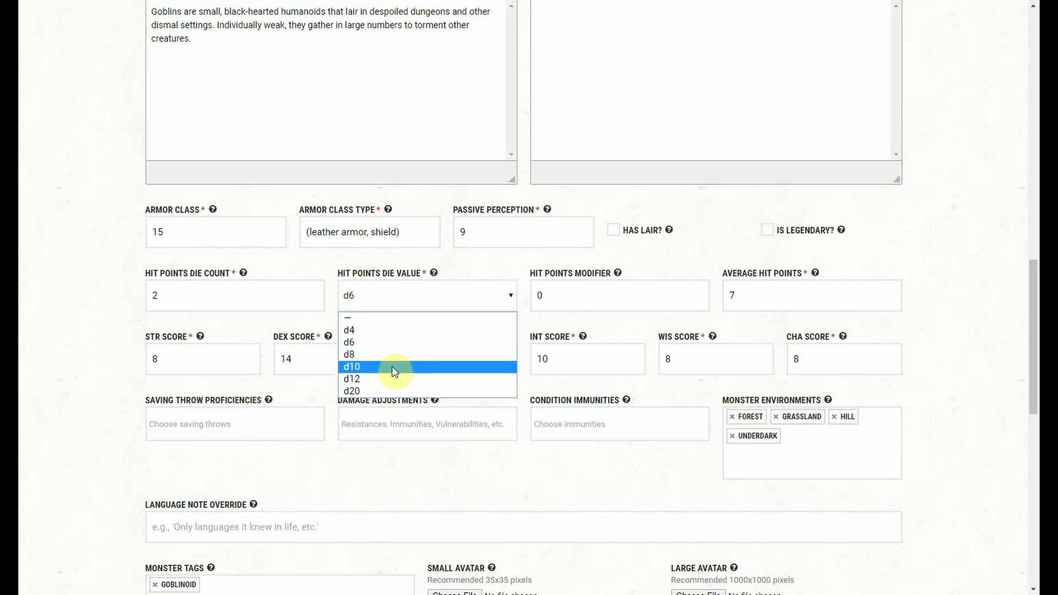
pyautogui.click(528, 390)
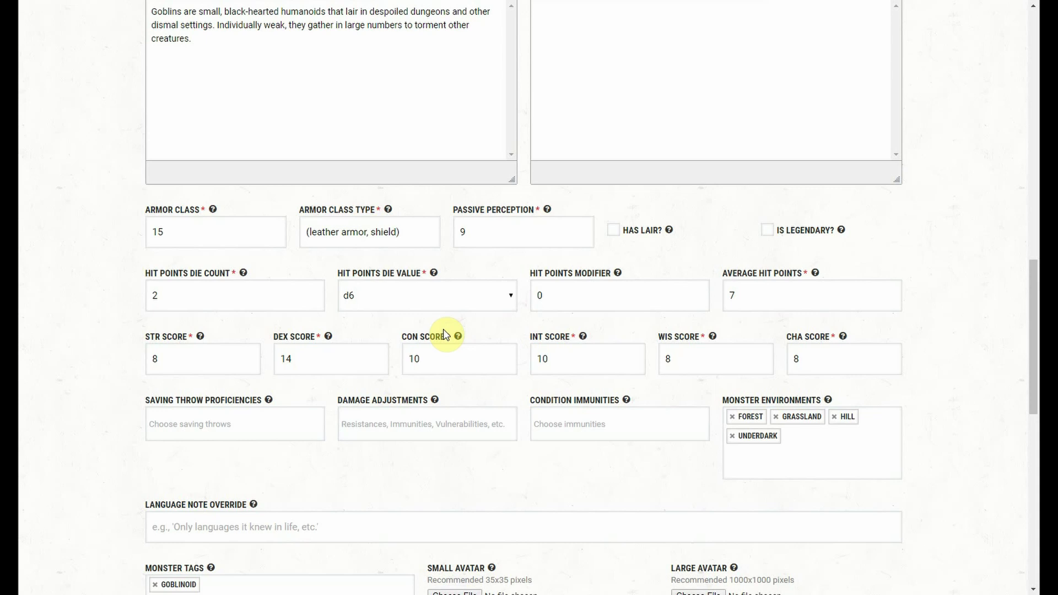
pyautogui.press('Tab')
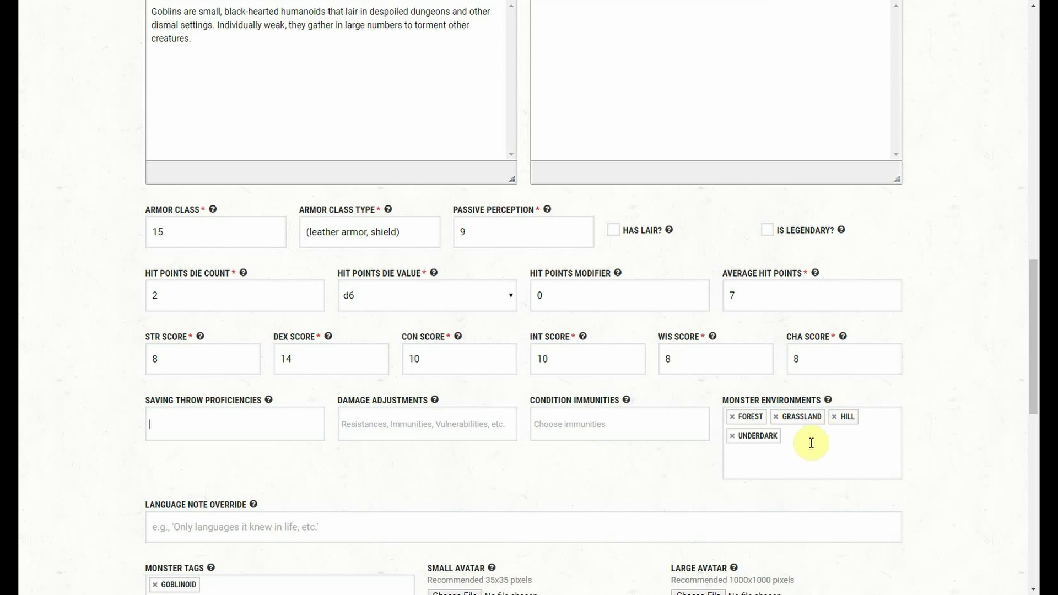
# Examine the environments, tags and avatar fields, and expand the monster's Languages section.
pyautogui.scroll(-5, 843, 421)
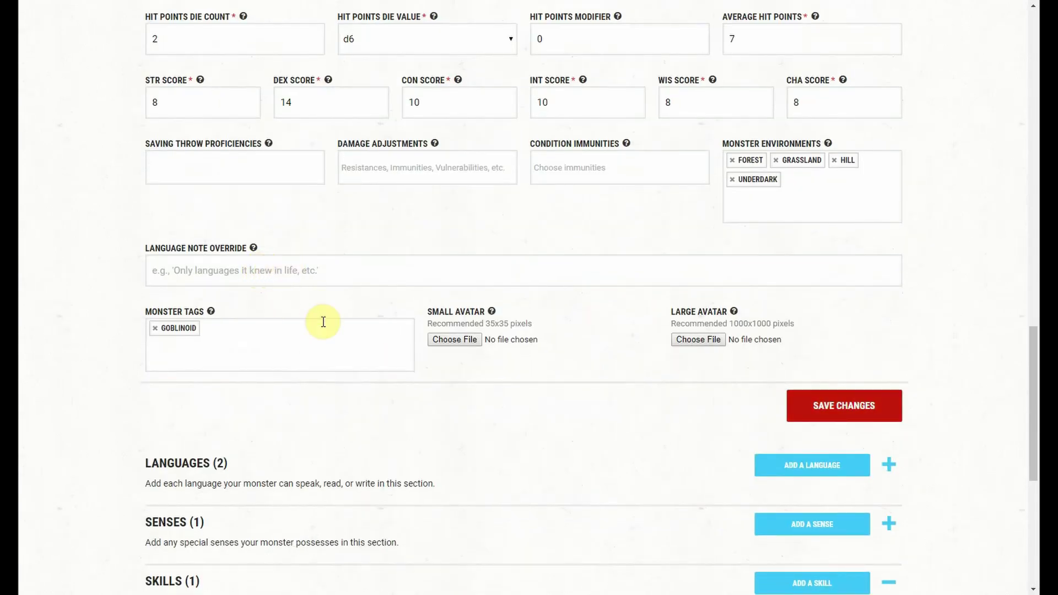
pyautogui.scroll(-3, 424, 273)
pyautogui.scroll(2, 432, 274)
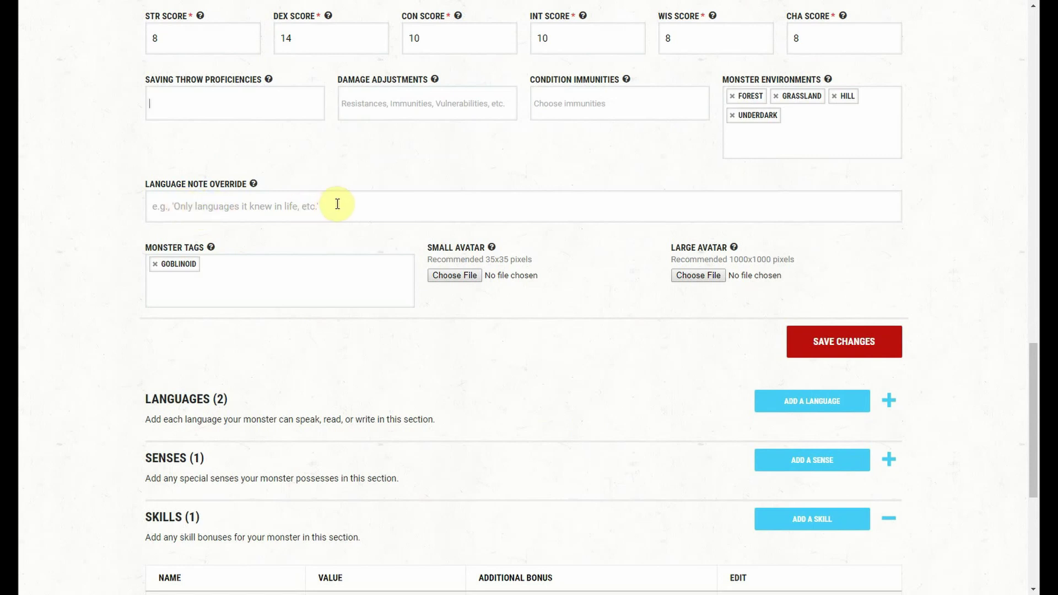
pyautogui.scroll(-3, 346, 238)
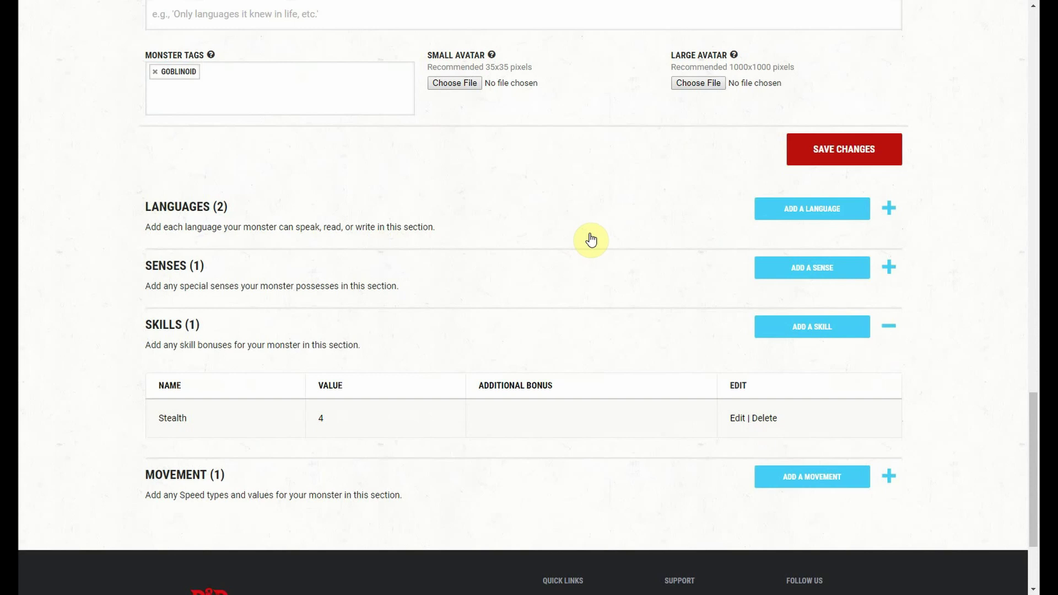
pyautogui.click(888, 209)
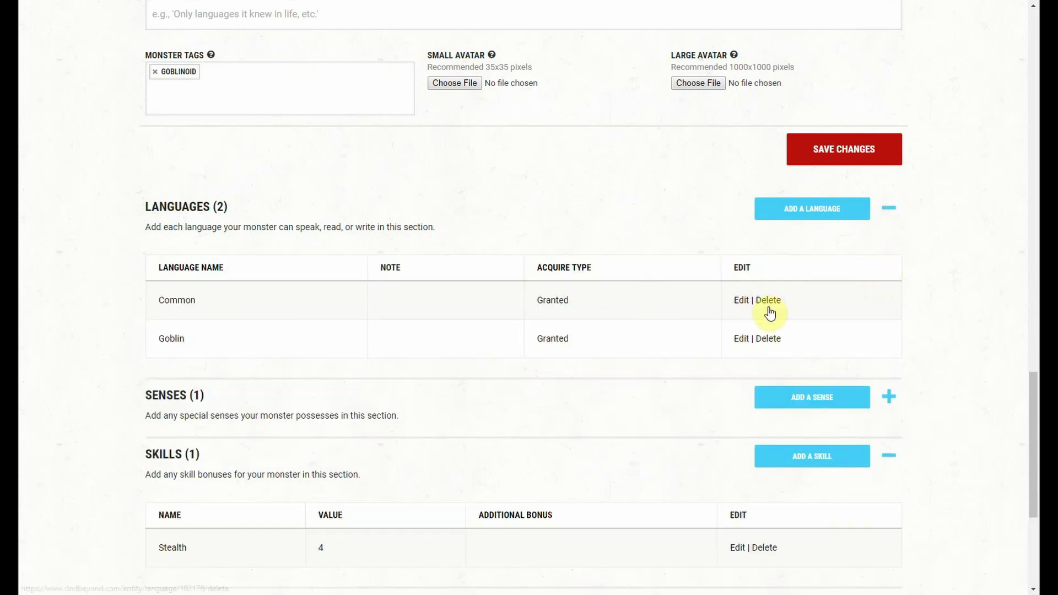
# Start adding a language, and cancel leaving the page with unsaved changes.
pyautogui.click(831, 216)
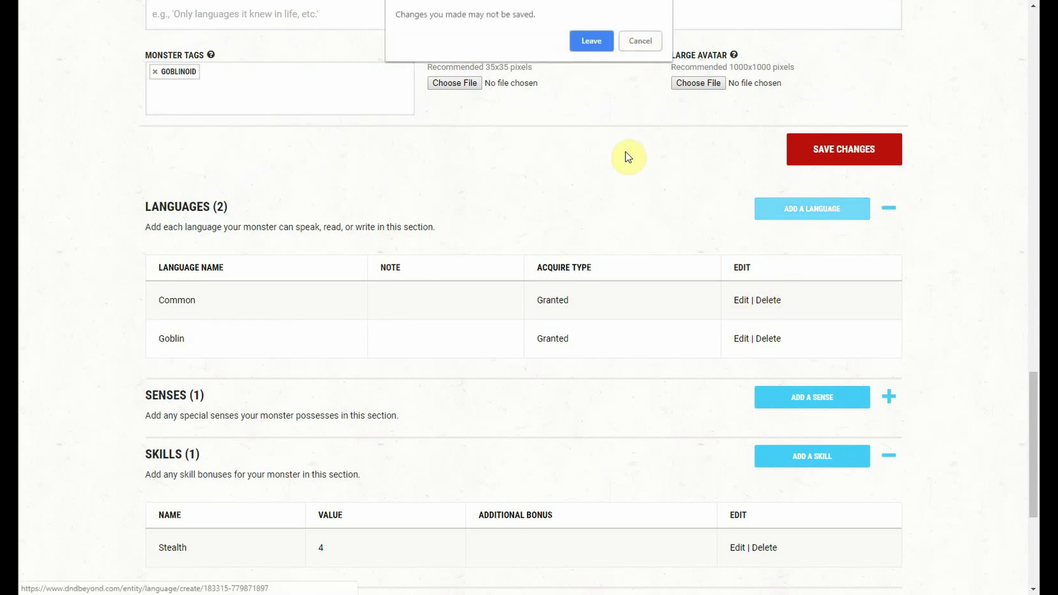
pyautogui.click(637, 42)
pyautogui.scroll(5, 744, 193)
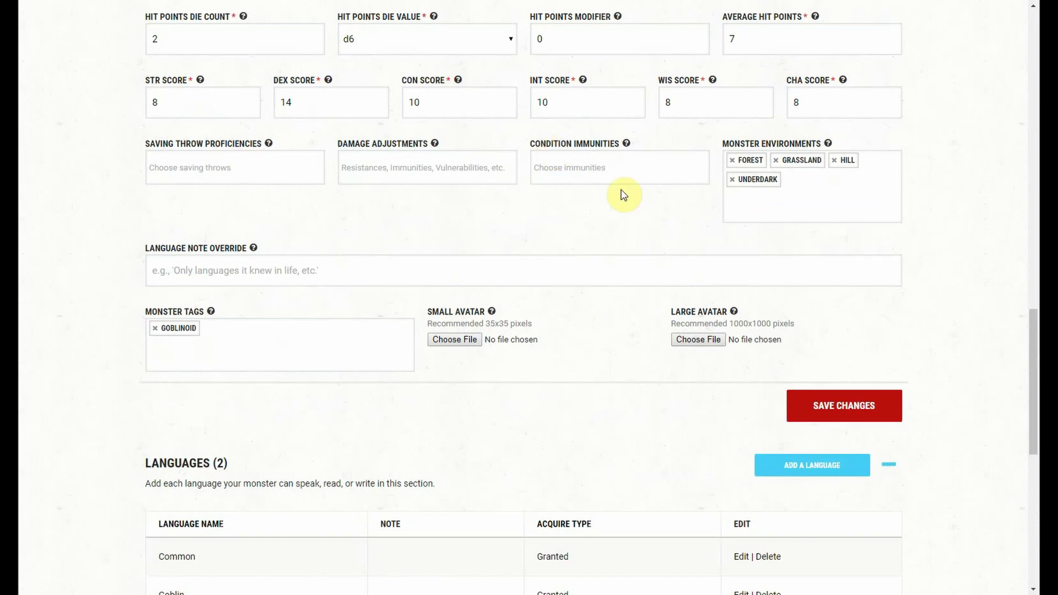
pyautogui.click(845, 405)
# Expand the Senses and Movement sections to examine their entries, and return to the start of the form.
pyautogui.scroll(-7, 670, 262)
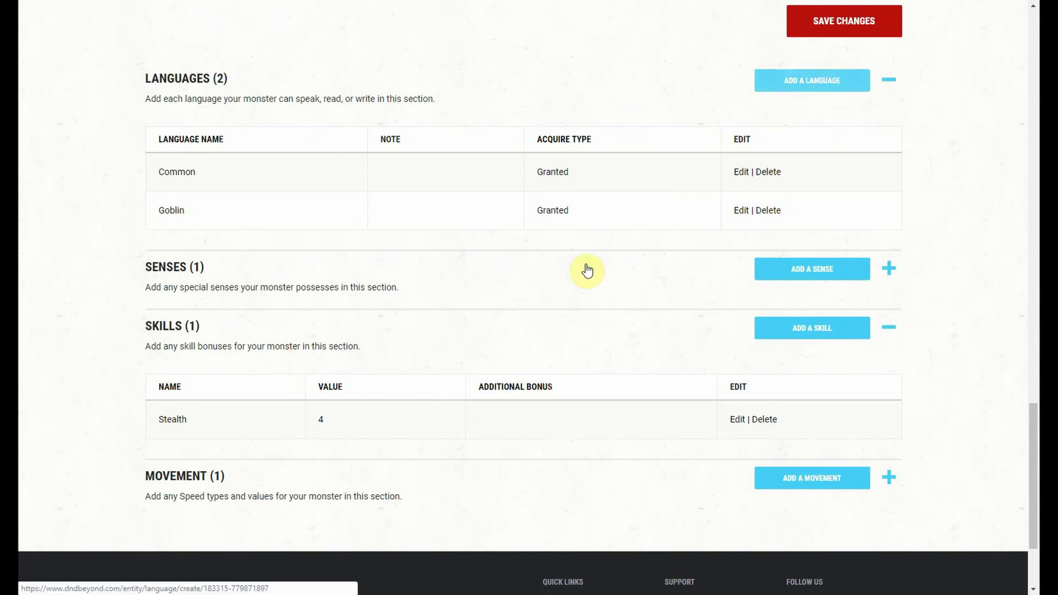
pyautogui.click(888, 268)
pyautogui.scroll(-1, 441, 286)
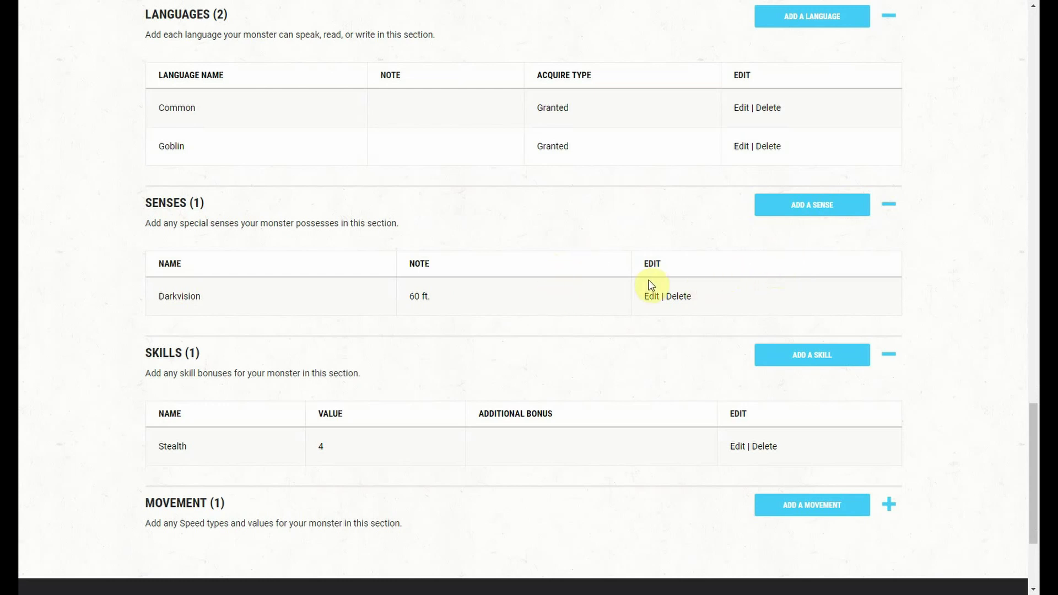
pyautogui.scroll(-3, 649, 288)
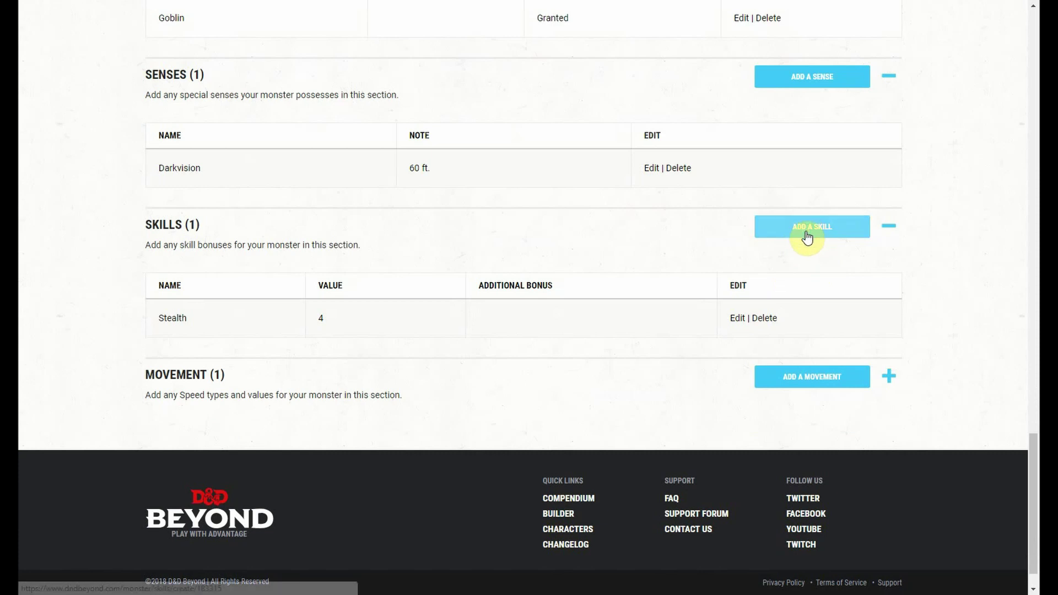
pyautogui.click(888, 376)
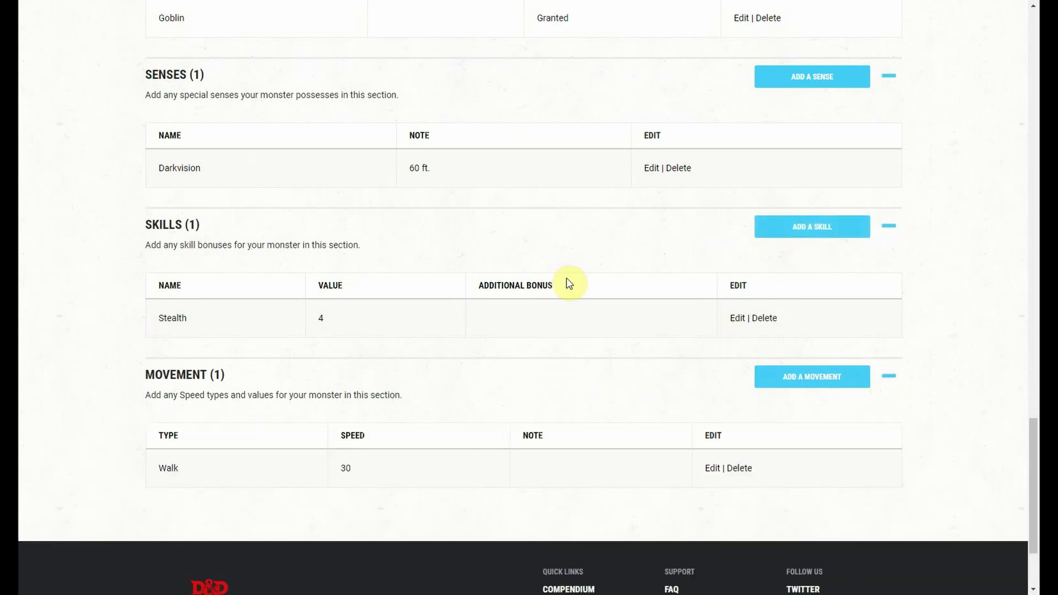
pyautogui.scroll(10, 567, 279)
pyautogui.scroll(10, 574, 347)
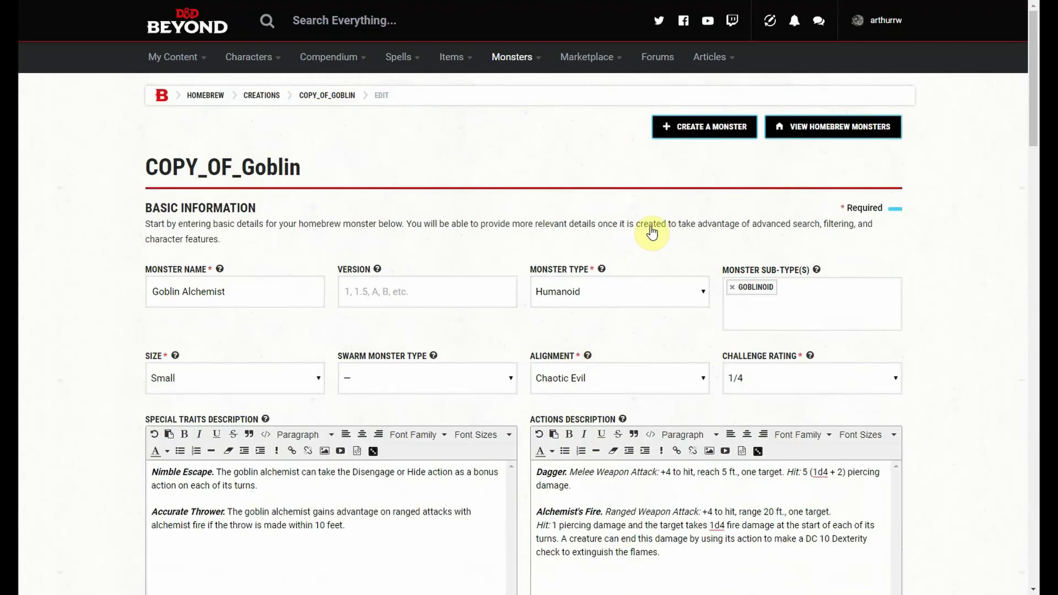
# Return to the blank monster creation form and examine its placeholder text for traits, actions, reactions, legendary actions and lair actions.
pyautogui.scroll(-10, 619, 277)
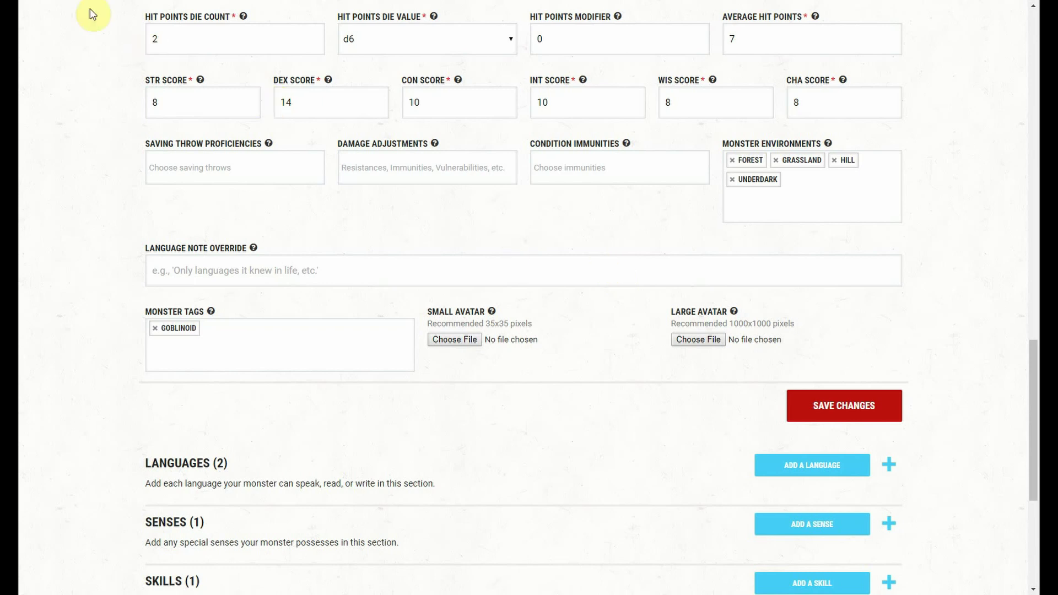
pyautogui.hotkey('alt', 'Left')
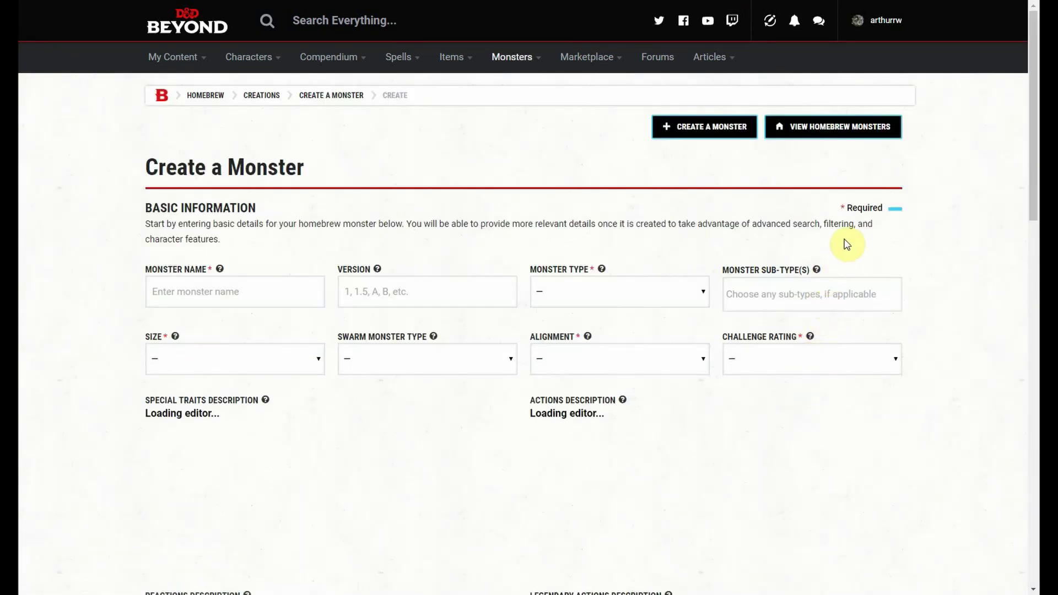
pyautogui.scroll(-6, 845, 237)
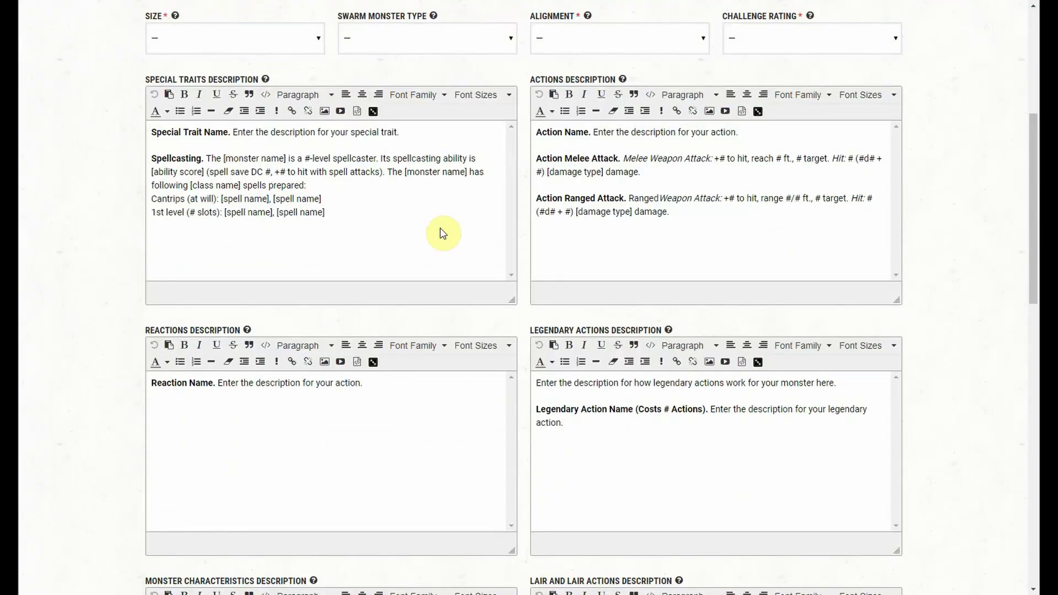
pyautogui.scroll(2, 228, 207)
pyautogui.scroll(1, 228, 207)
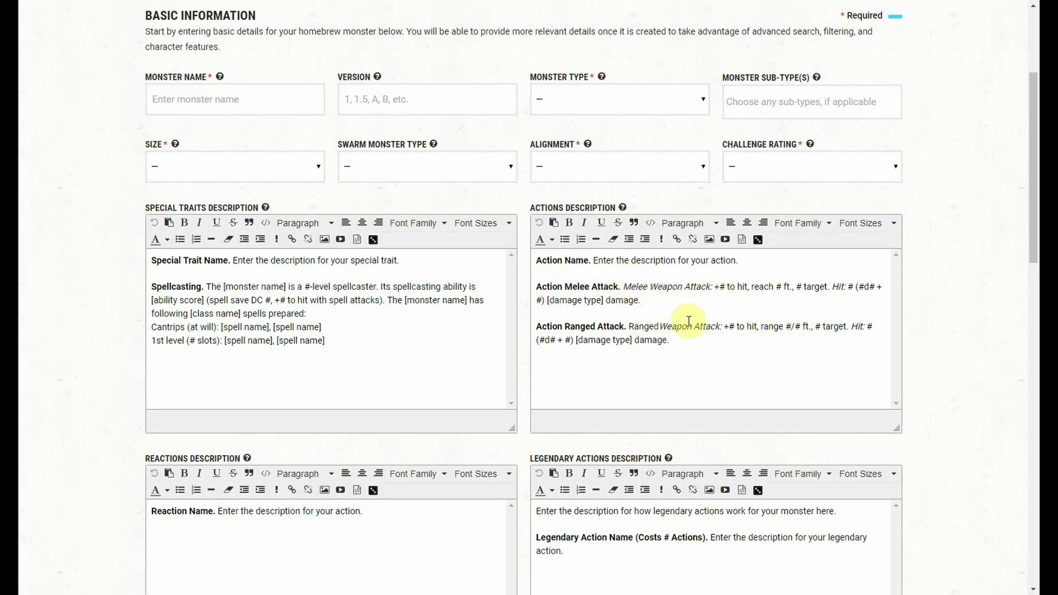
pyautogui.click(677, 281)
pyautogui.scroll(-5, 678, 282)
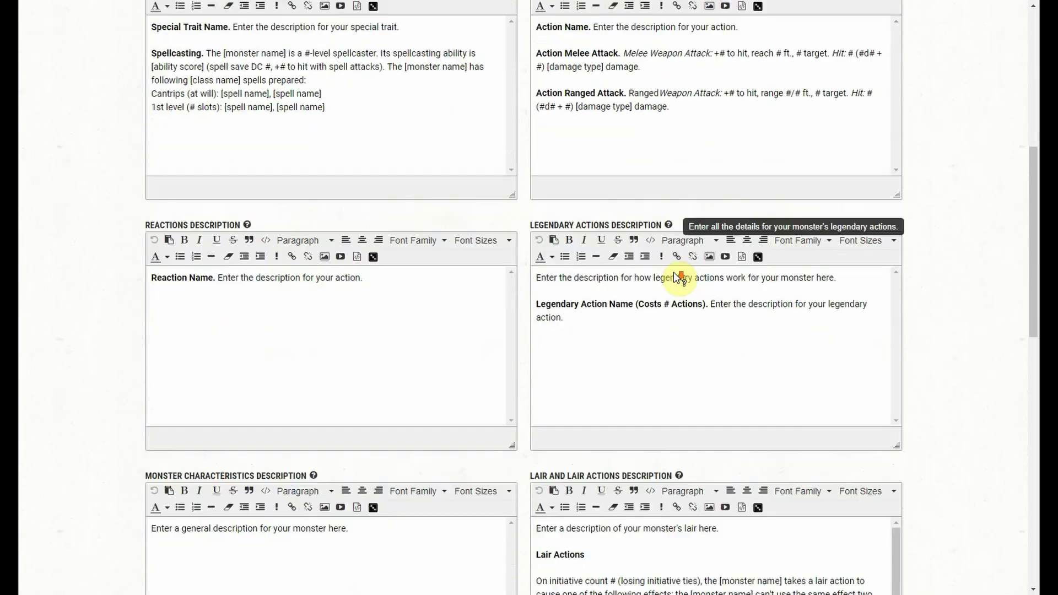
pyautogui.scroll(-8, 626, 272)
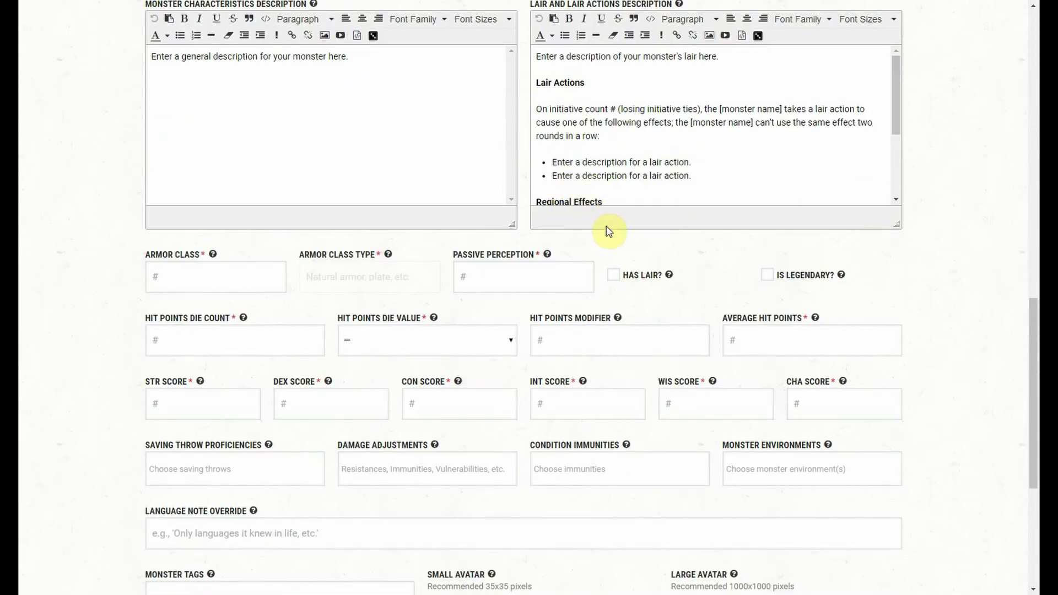
pyautogui.scroll(15, 599, 243)
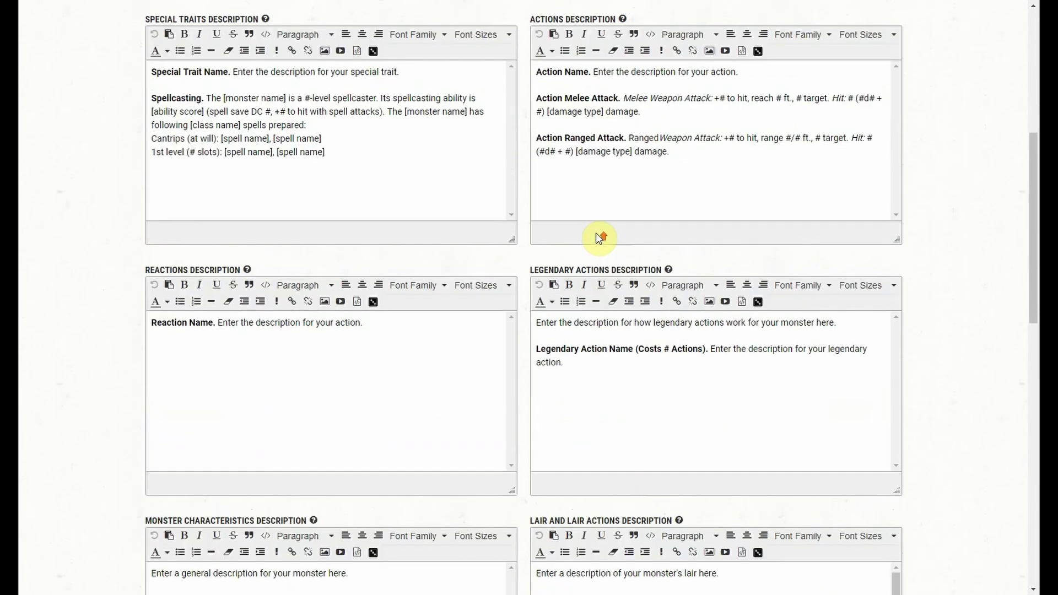
pyautogui.scroll(2, 599, 237)
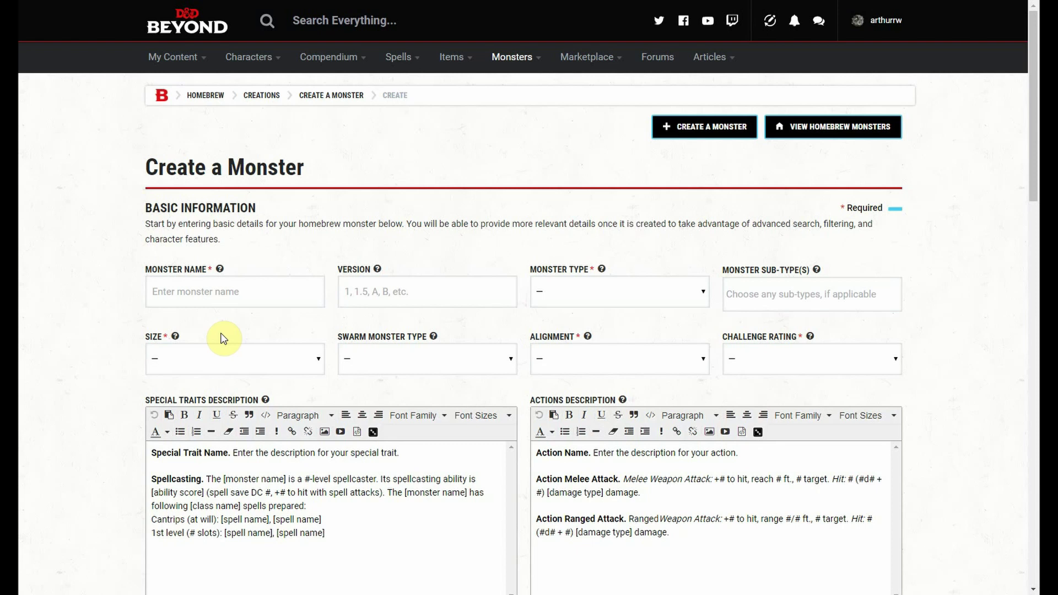
# View the hit point die options in the blank monster form and close the list without choosing one.
pyautogui.scroll(-20, 406, 312)
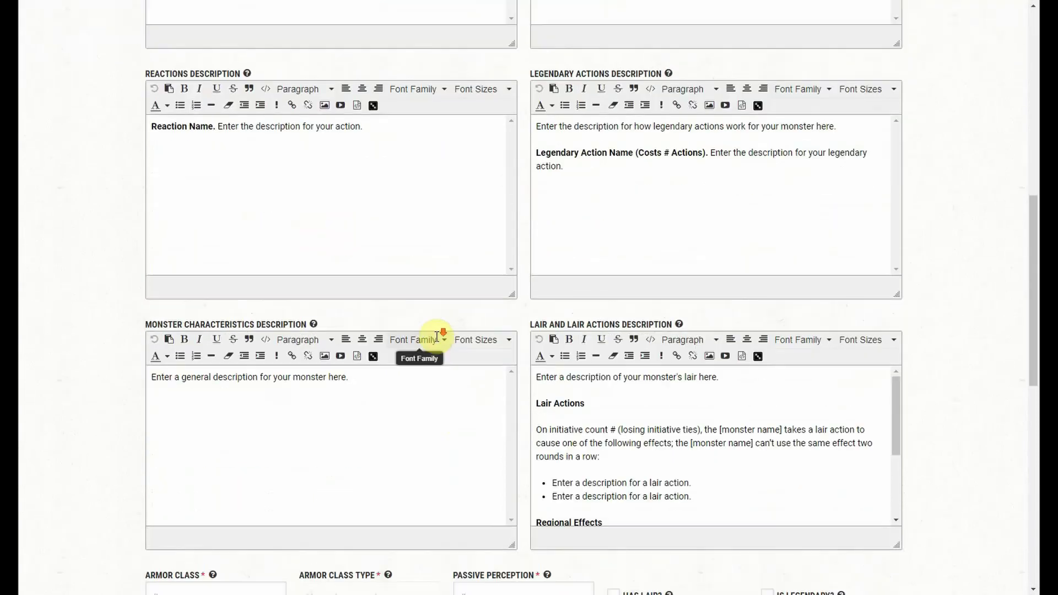
pyautogui.scroll(2, 325, 108)
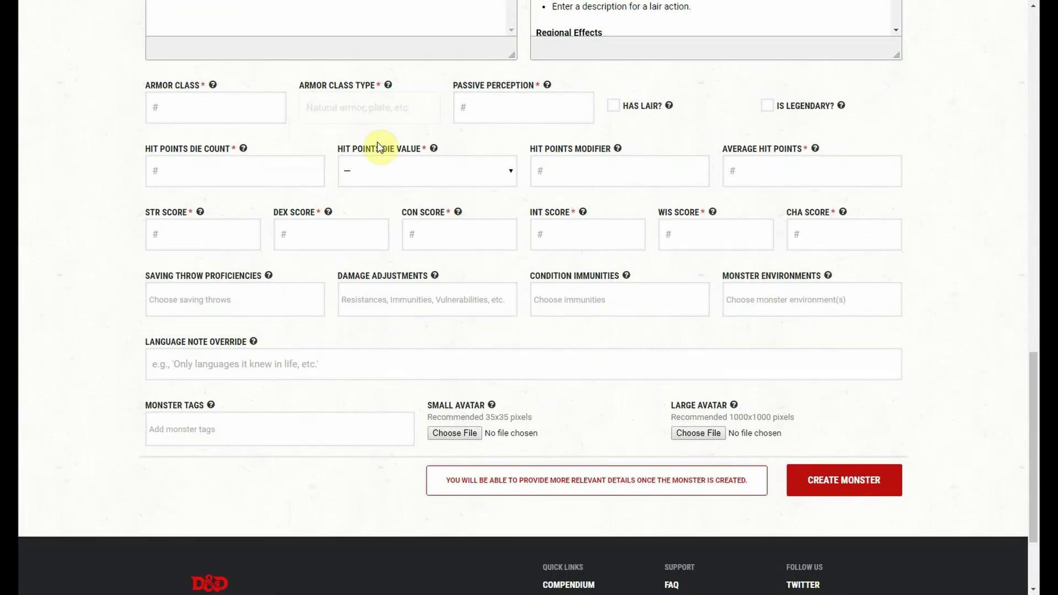
pyautogui.click(391, 170)
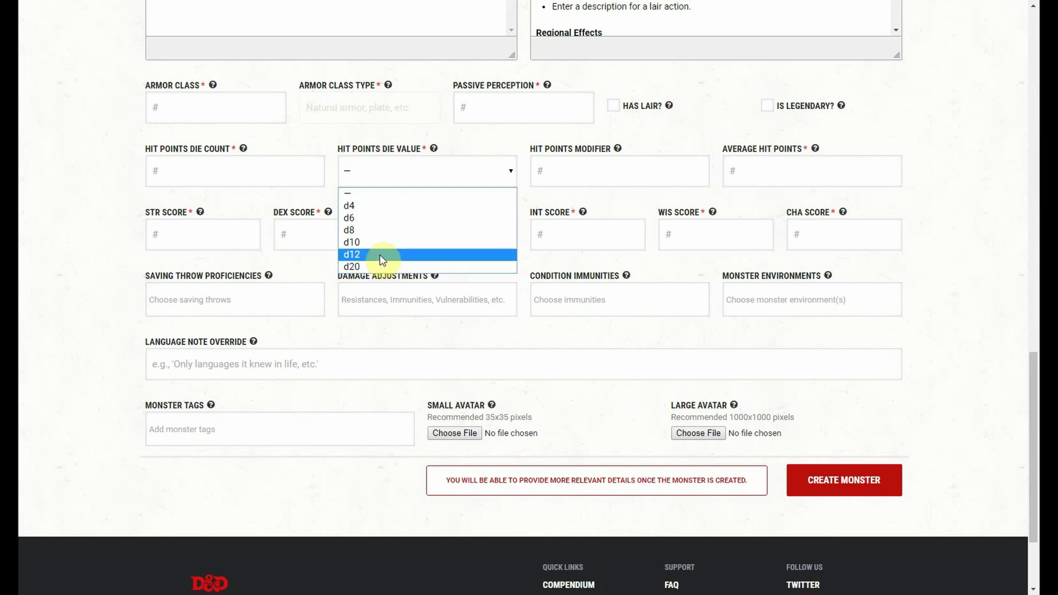
pyautogui.click(308, 255)
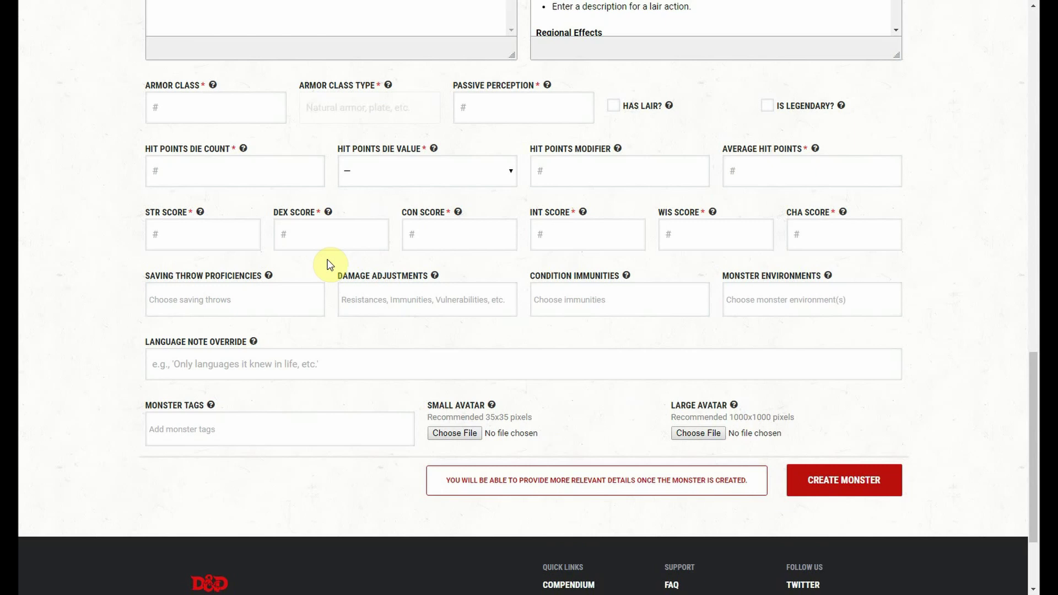
# Start creating another homebrew monster and display the list of existing monsters available as templates.
pyautogui.scroll(15, 440, 292)
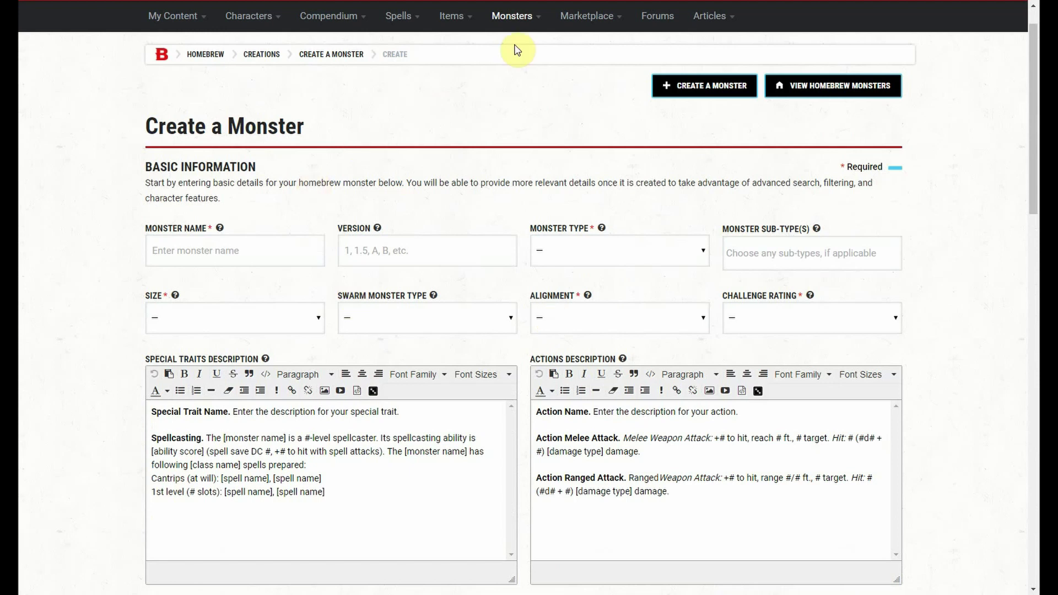
pyautogui.moveTo(513, 20)
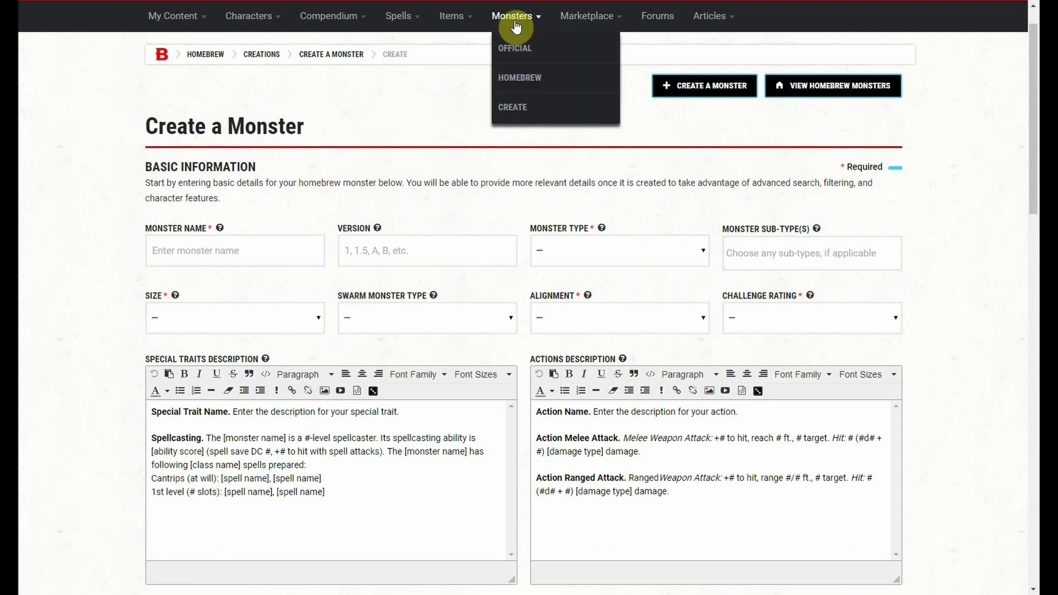
pyautogui.click(515, 106)
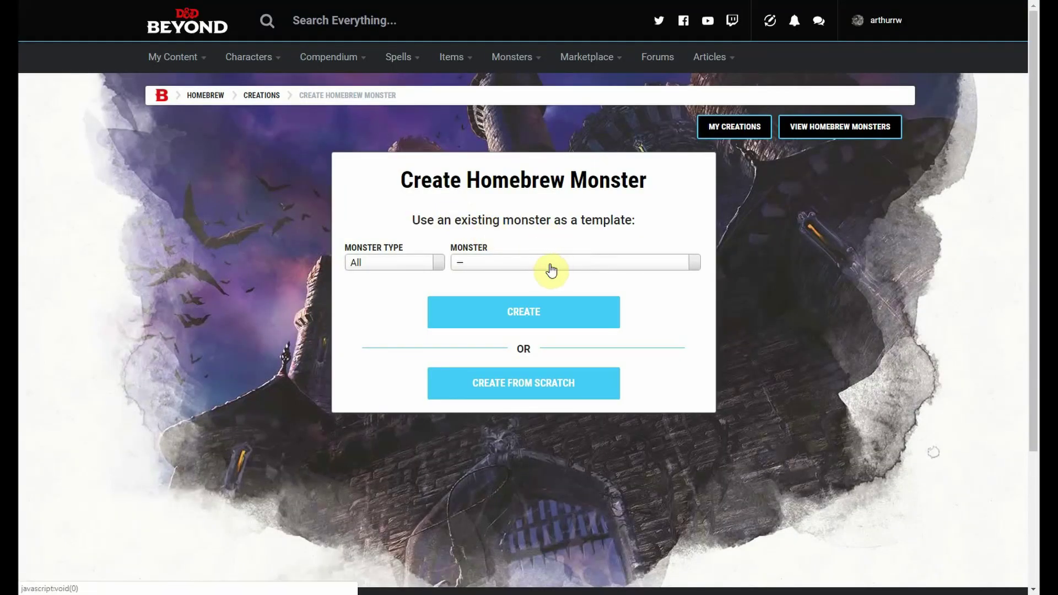
pyautogui.click(551, 267)
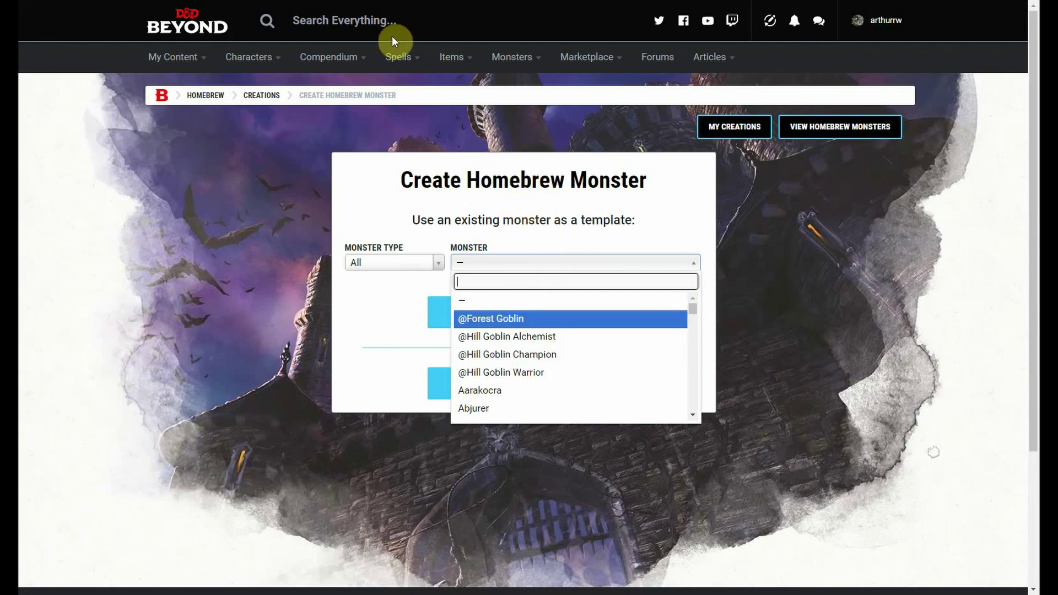
# Open the official monsters listing and filter it to a challenge range of 4 to 4.
pyautogui.click(517, 56)
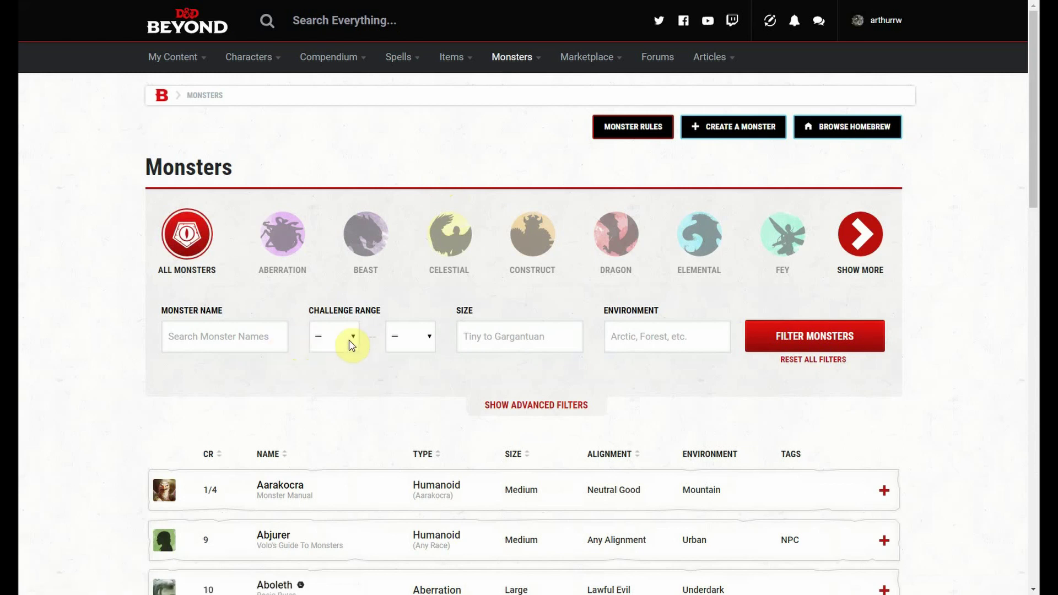
pyautogui.click(352, 345)
pyautogui.click(334, 174)
pyautogui.click(421, 334)
pyautogui.click(414, 172)
# Look through the first page of filtered monsters for a suitable template, and return to the filters.
pyautogui.scroll(-5, 639, 319)
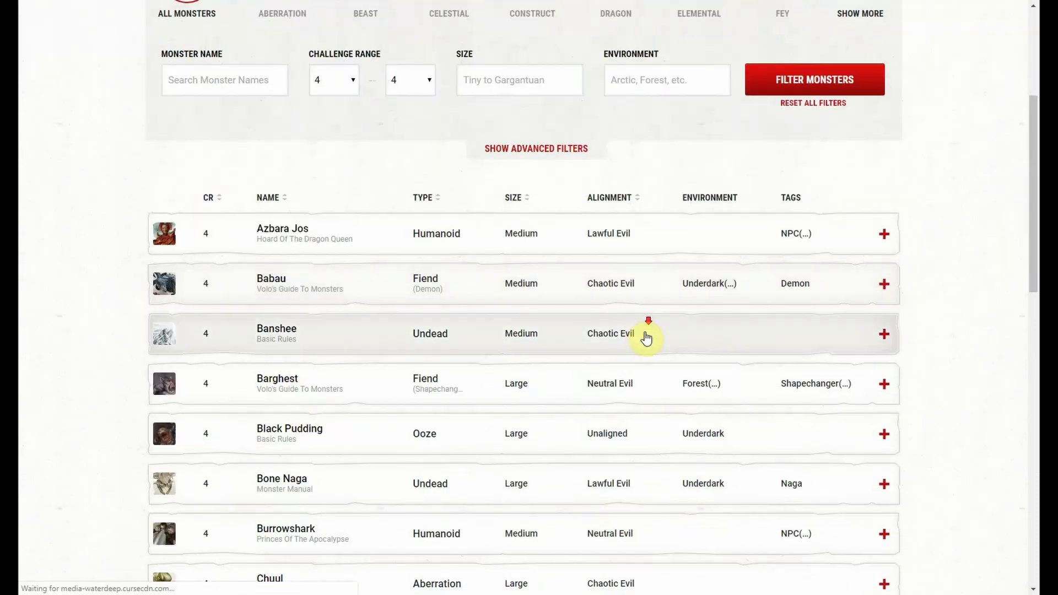
pyautogui.scroll(-3, 646, 337)
pyautogui.scroll(-1, 375, 257)
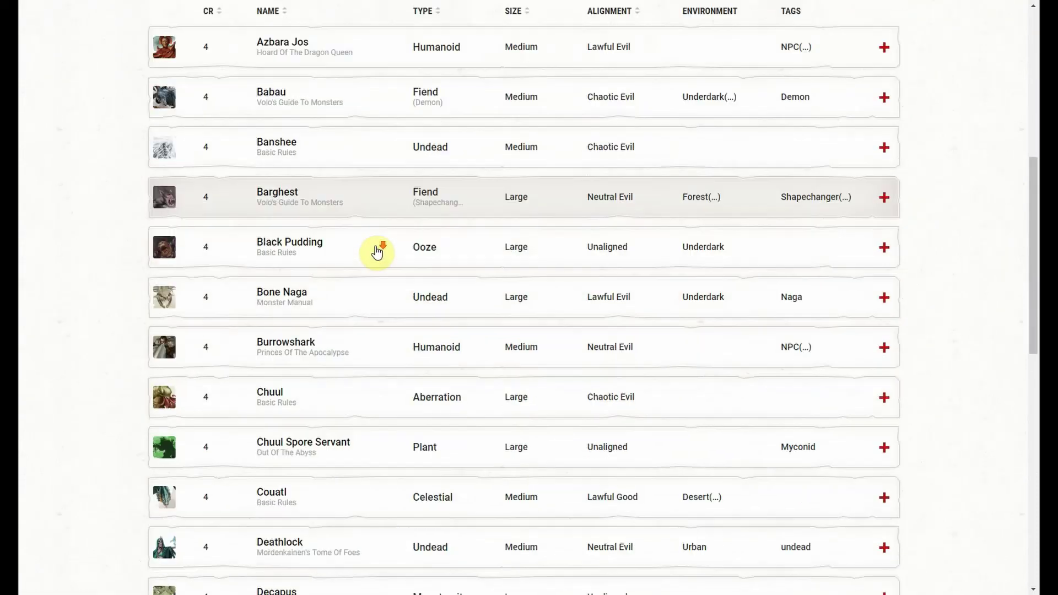
pyautogui.scroll(-3, 377, 252)
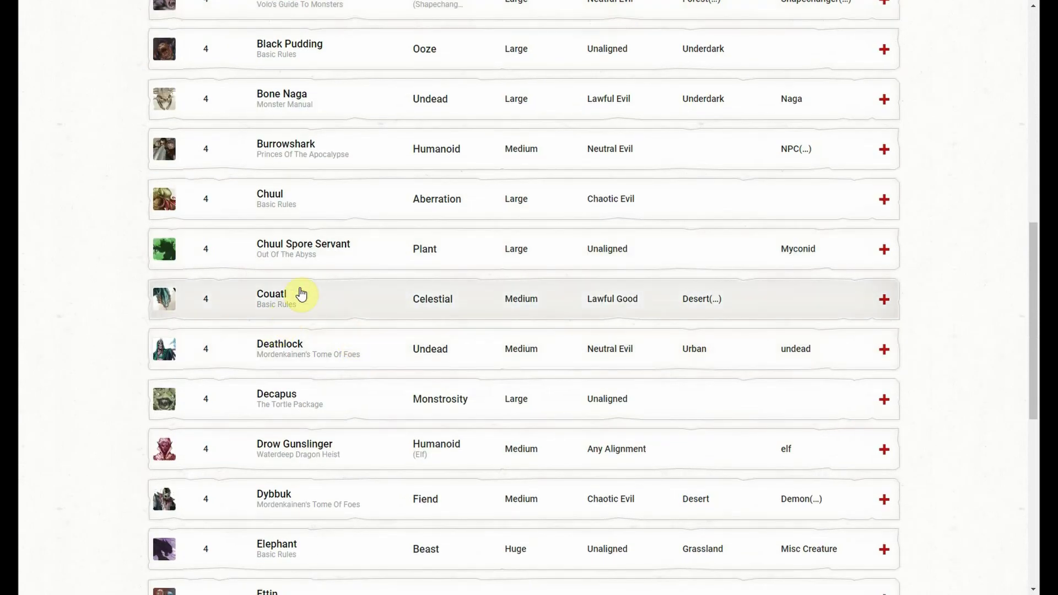
pyautogui.scroll(-3, 302, 297)
pyautogui.scroll(-2, 303, 299)
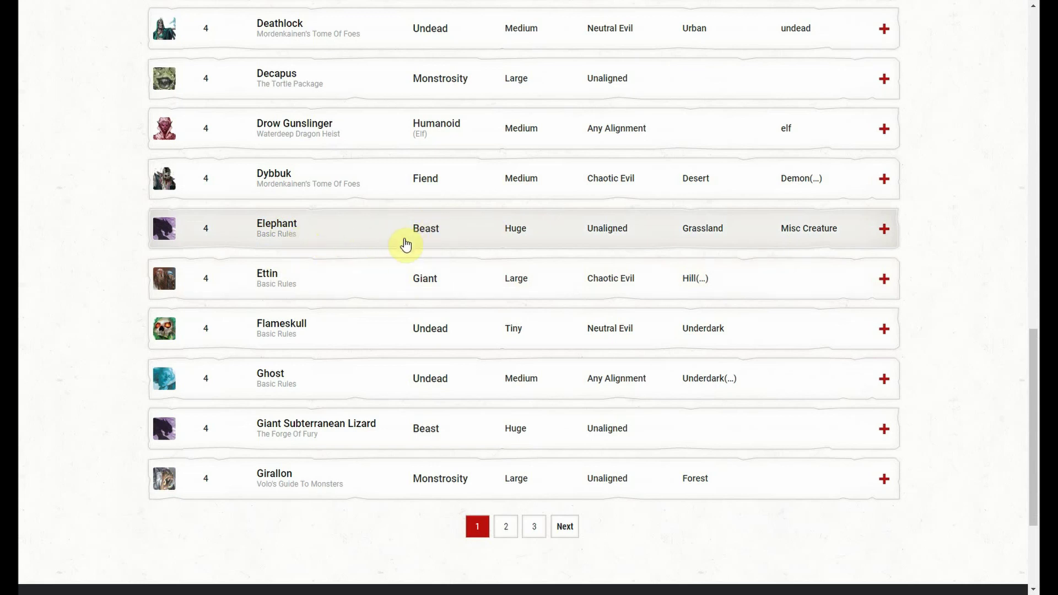
pyautogui.scroll(15, 411, 253)
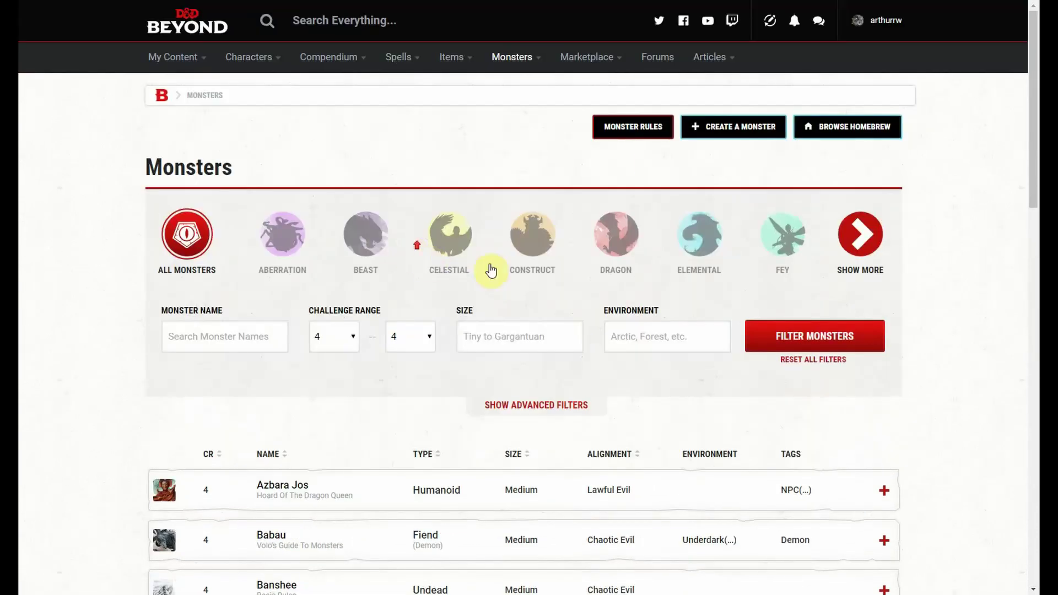
# Create a new homebrew monster using the Elephant as its template.
pyautogui.click(729, 136)
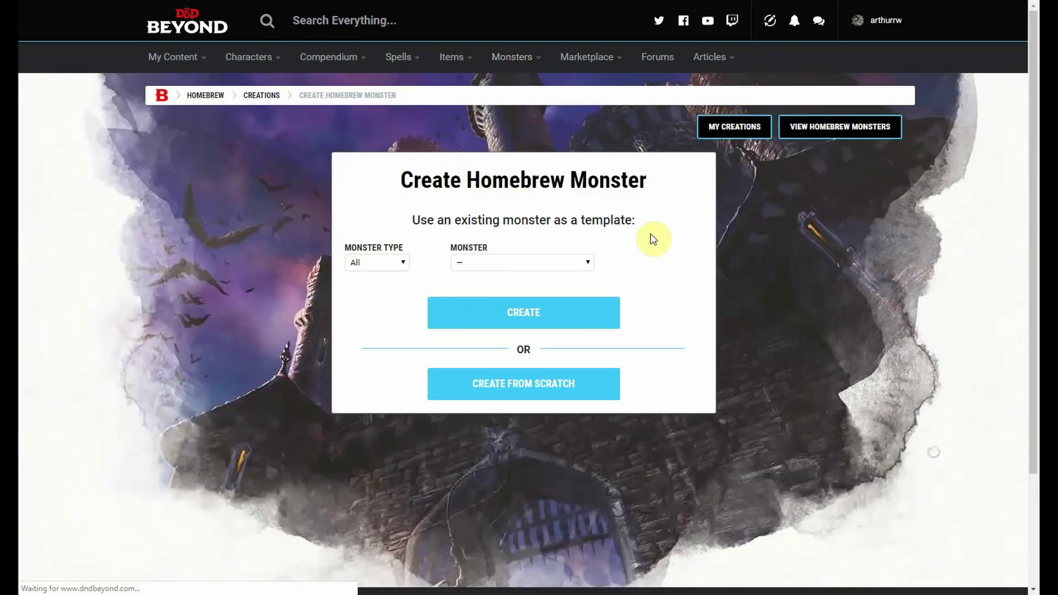
pyautogui.click(535, 270)
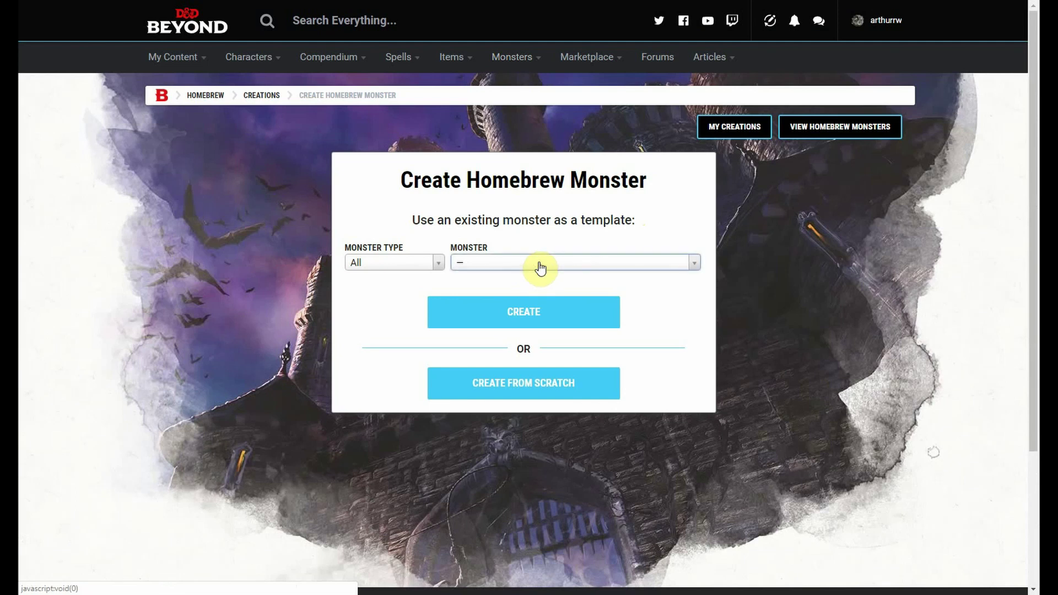
pyautogui.click(540, 268)
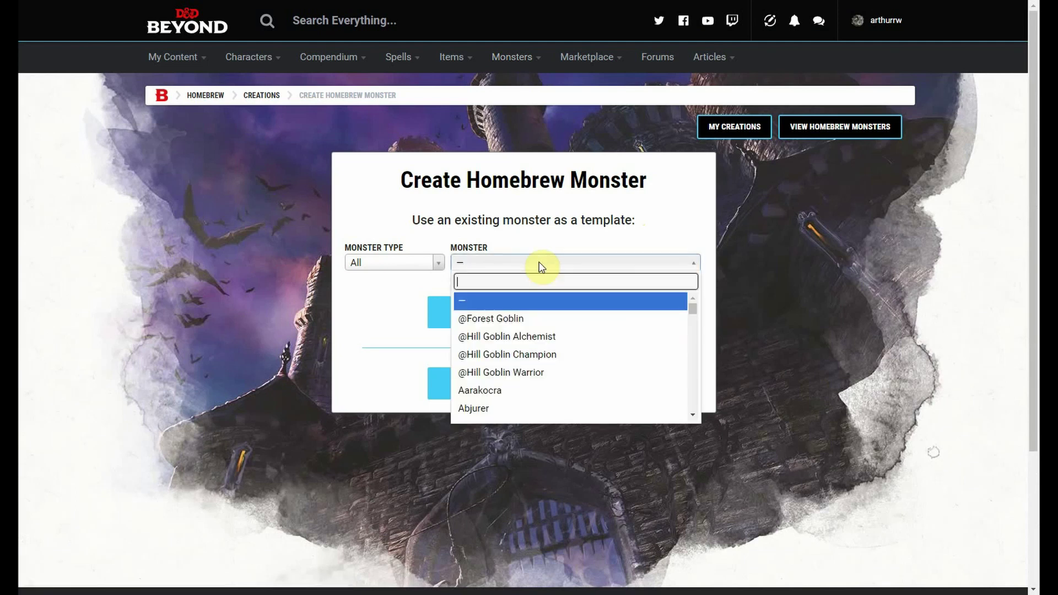
pyautogui.write('eleph')
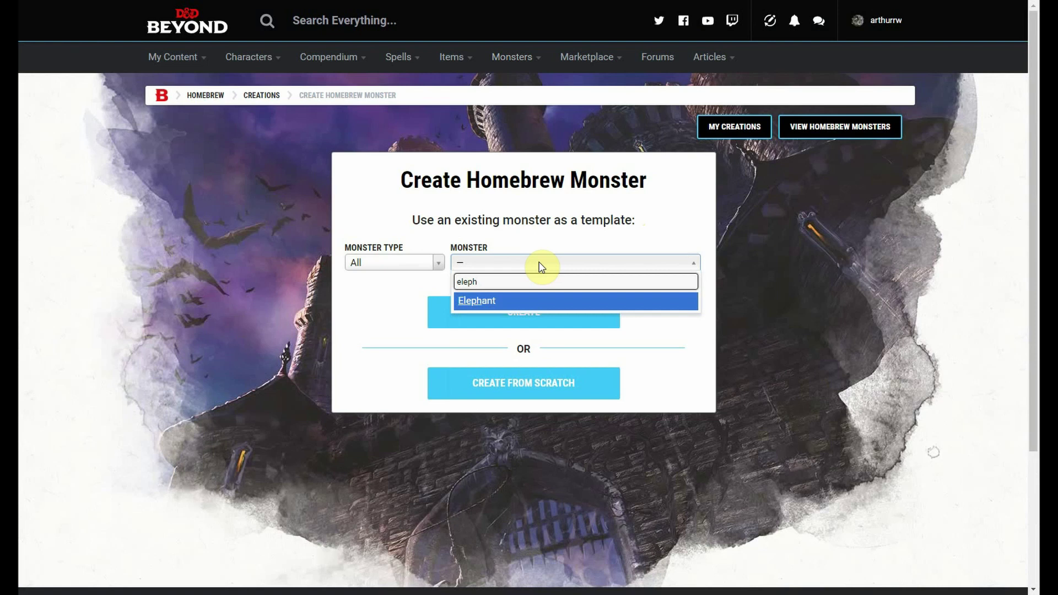
pyautogui.click(485, 301)
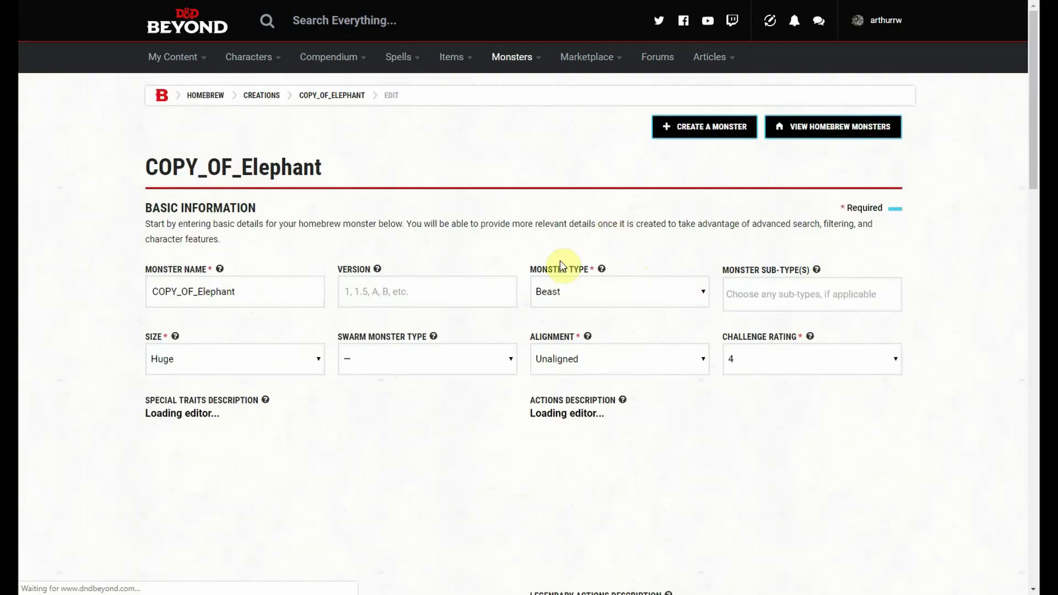
# Examine the Elephant copy's details and its hit point die options, keeping d12.
pyautogui.scroll(-1, 558, 265)
pyautogui.scroll(-4, 526, 253)
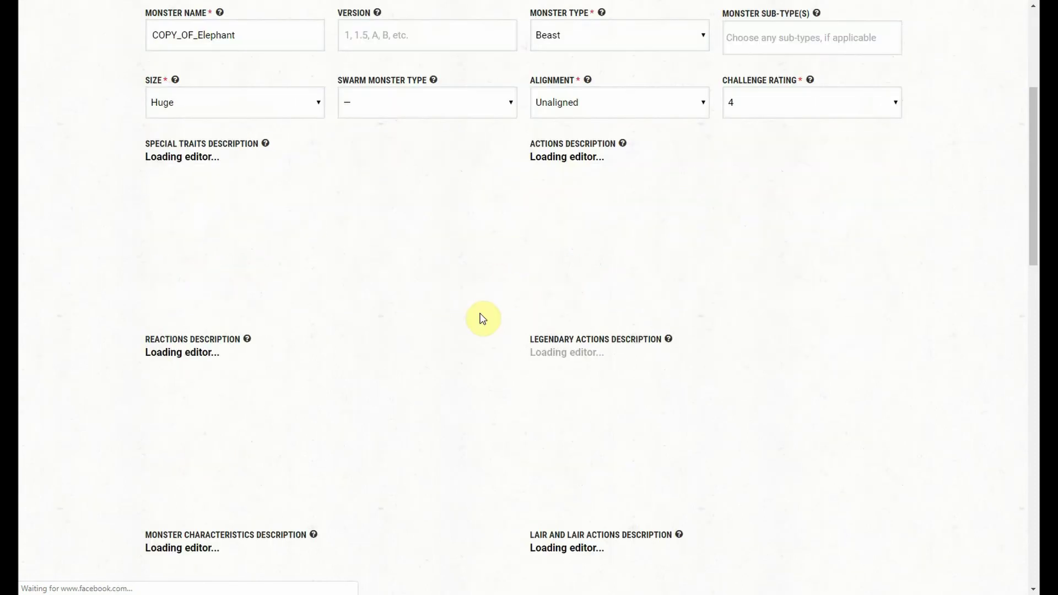
pyautogui.scroll(5, 480, 300)
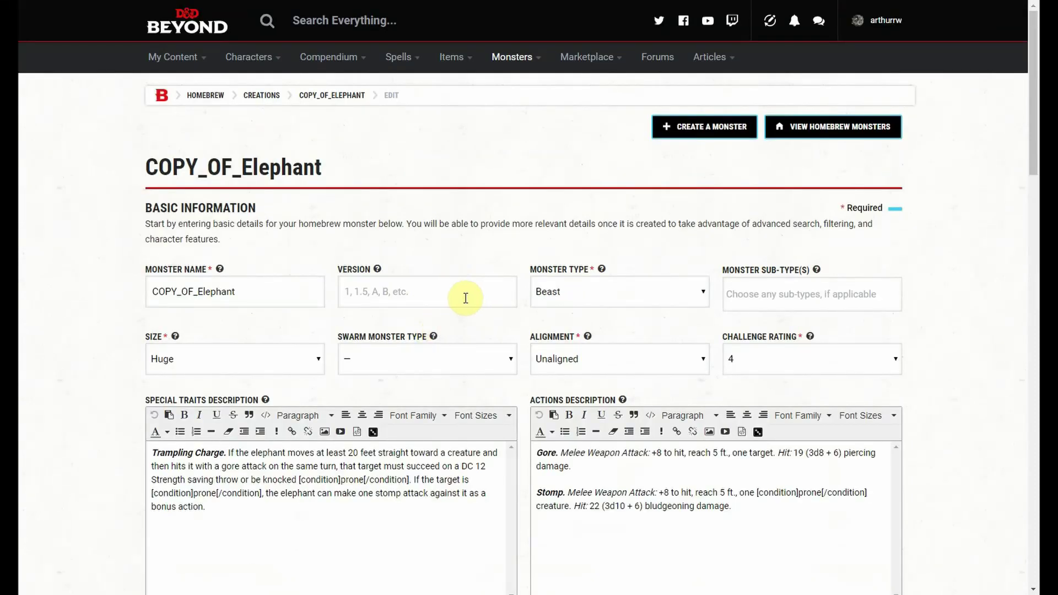
pyautogui.scroll(-5, 503, 284)
pyautogui.scroll(-10, 503, 297)
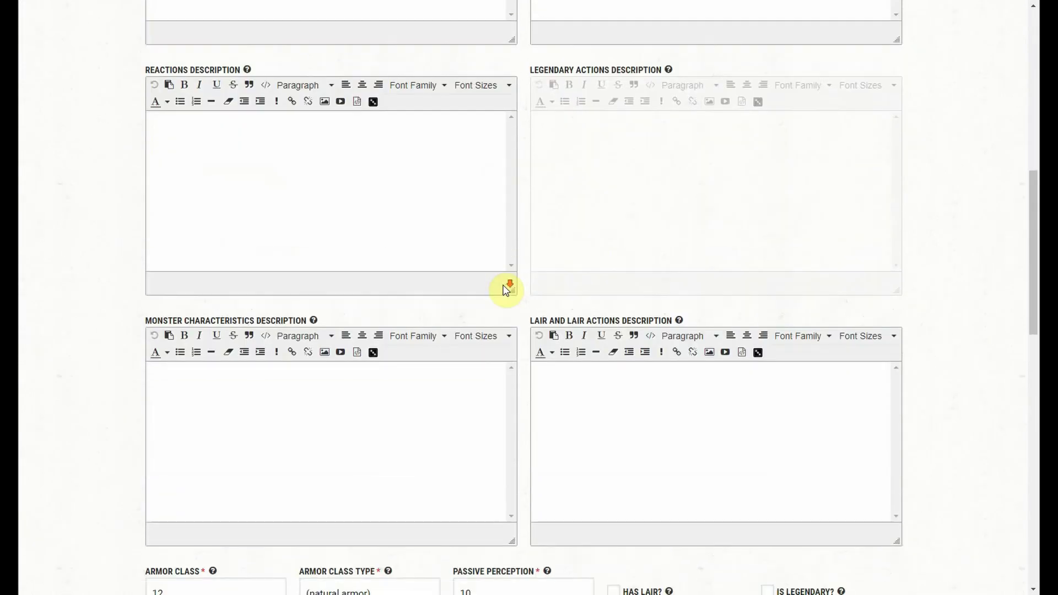
pyautogui.click(353, 220)
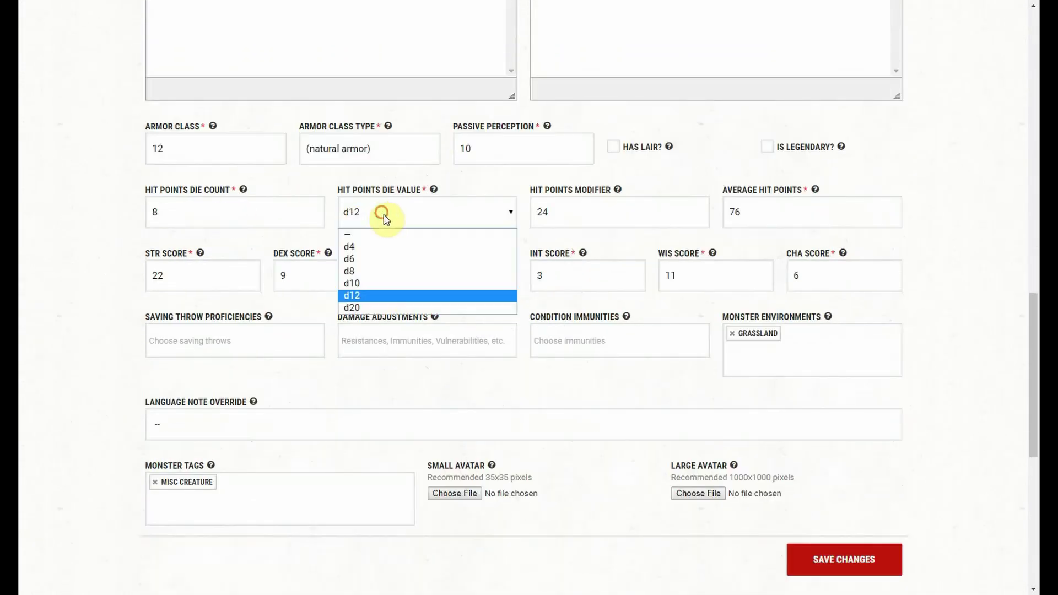
pyautogui.click(419, 212)
# Review the Elephant copy's traits and actions, and view the size options, keeping Huge.
pyautogui.scroll(1, 498, 214)
pyautogui.scroll(15, 498, 213)
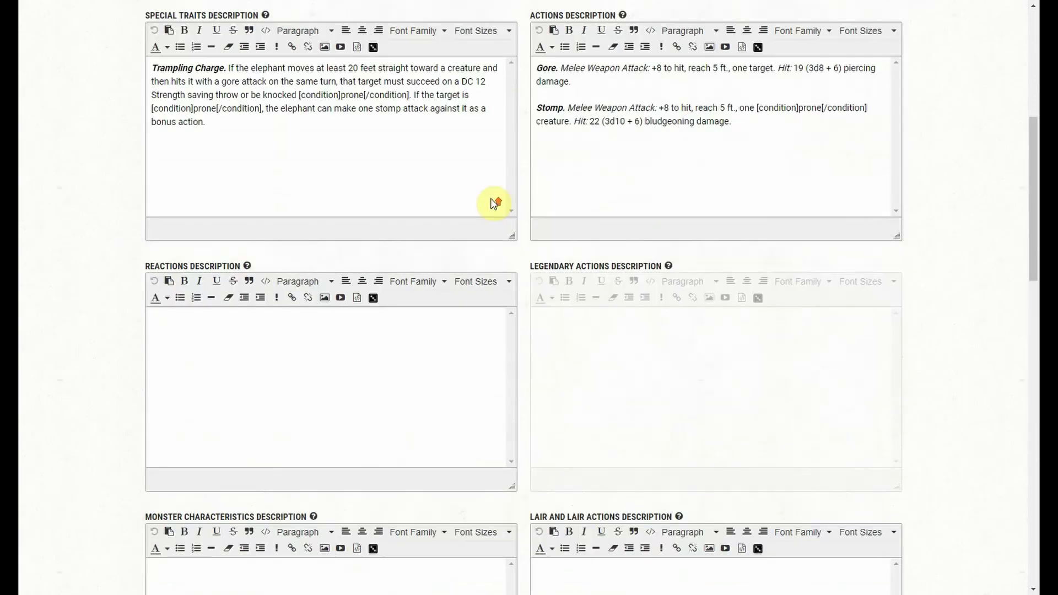
pyautogui.scroll(-3, 485, 220)
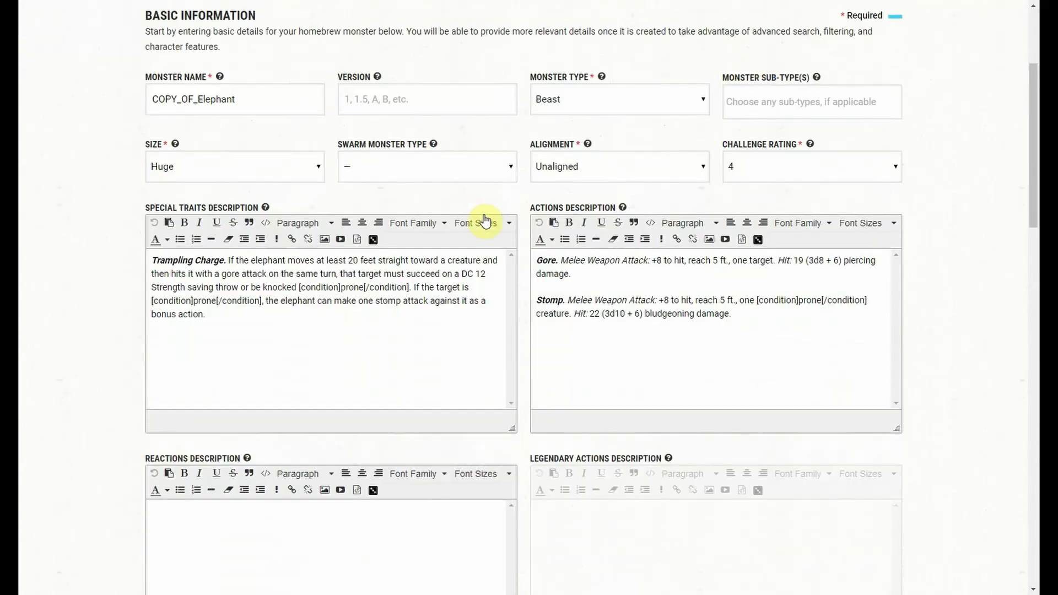
pyautogui.click(192, 170)
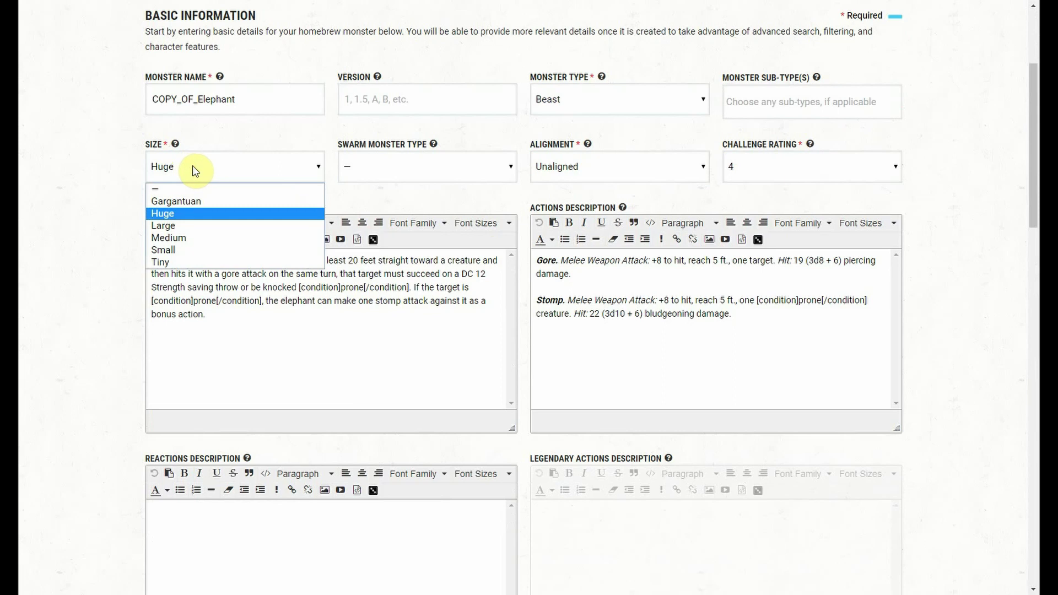
pyautogui.click(194, 170)
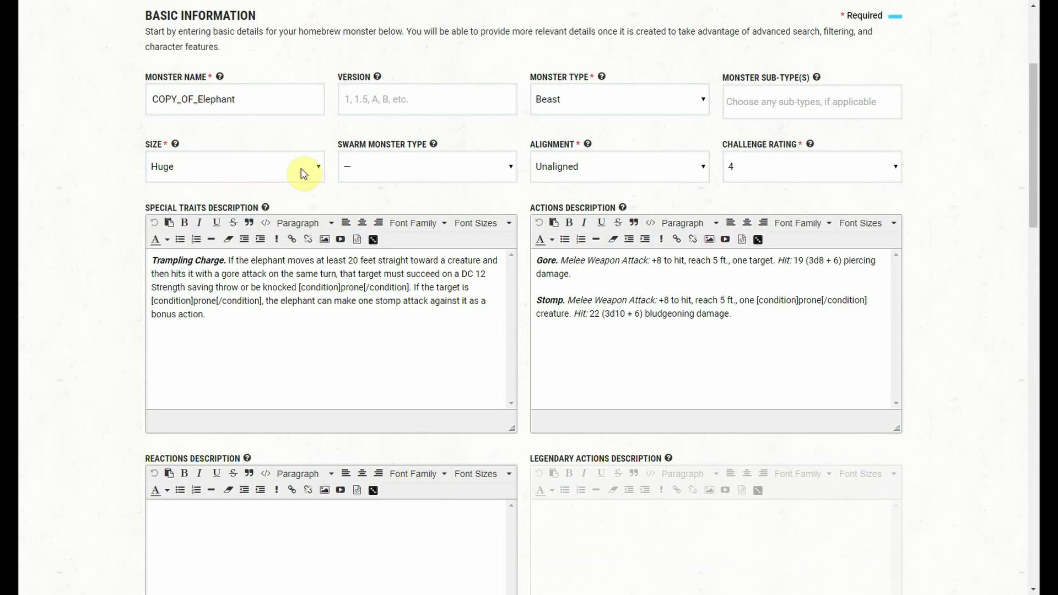
# Examine the Elephant copy's hit point die count, armor class, passive perception, ability scores and remaining fields below them.
pyautogui.scroll(-4, 386, 165)
pyautogui.scroll(-9, 388, 173)
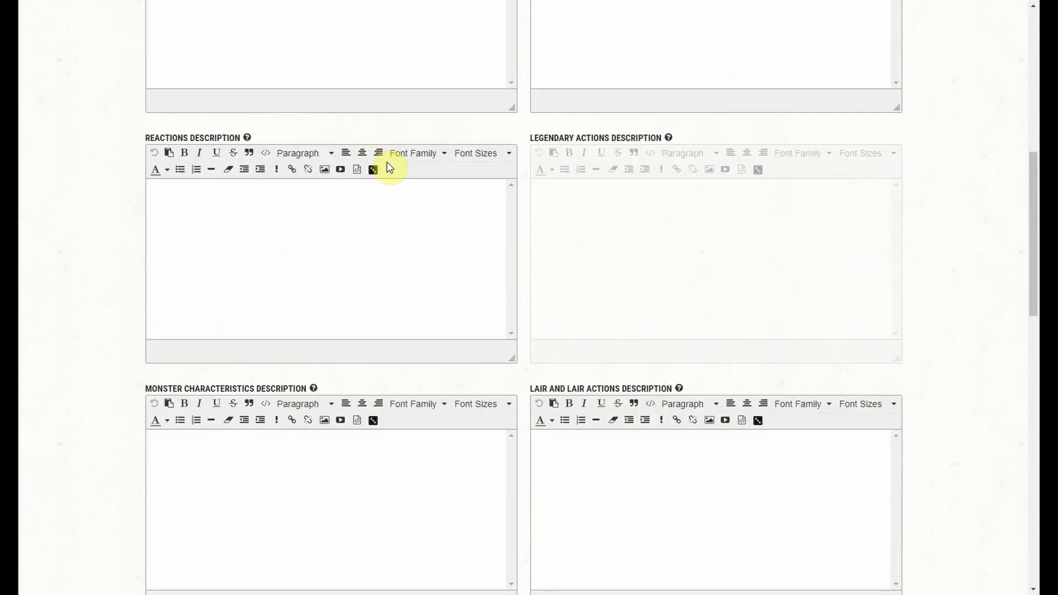
pyautogui.click(203, 404)
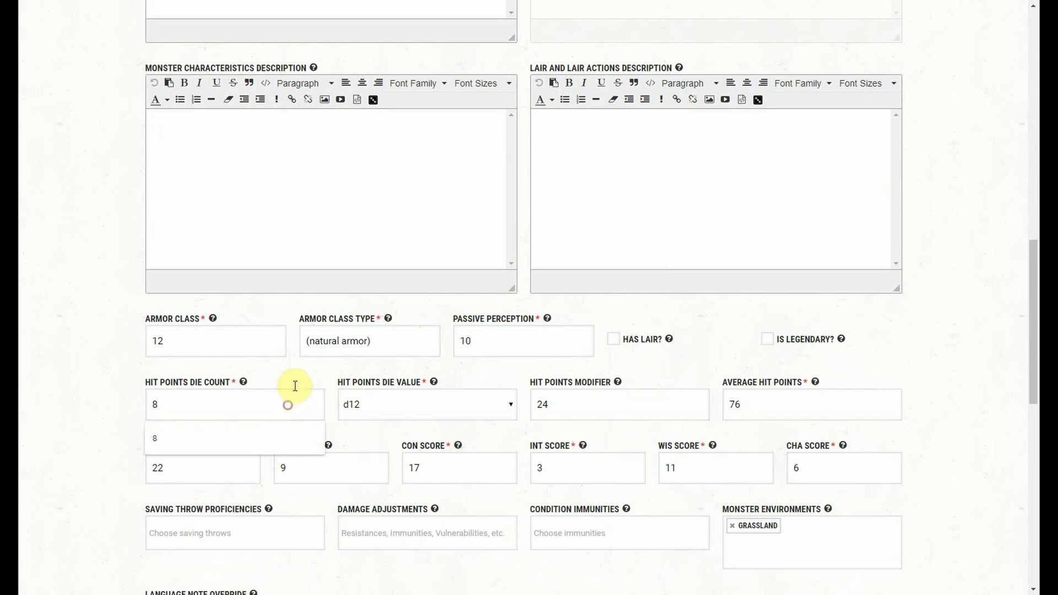
pyautogui.click(345, 360)
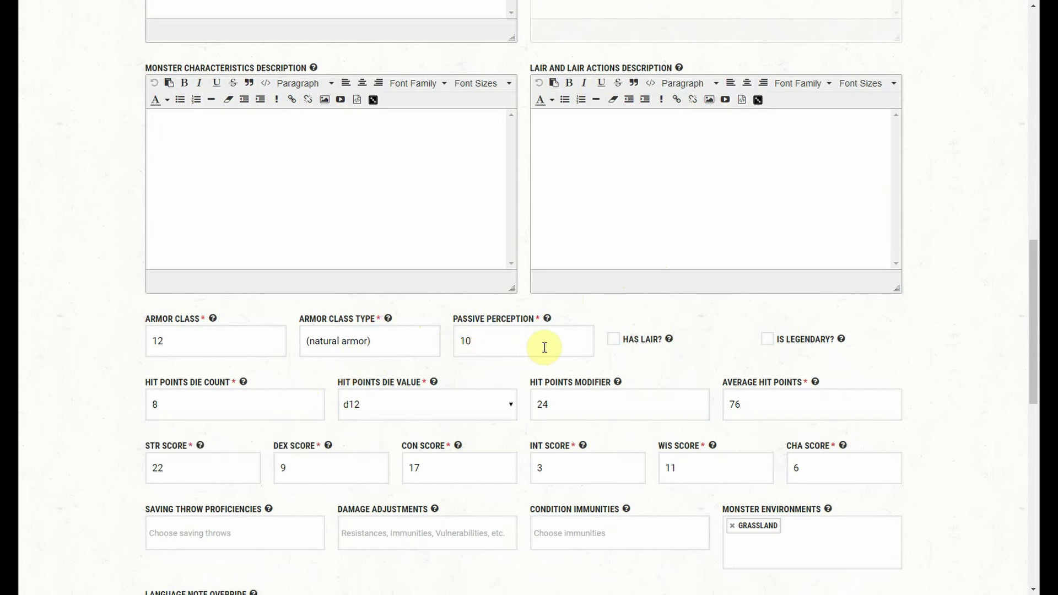
pyautogui.scroll(-3, 546, 346)
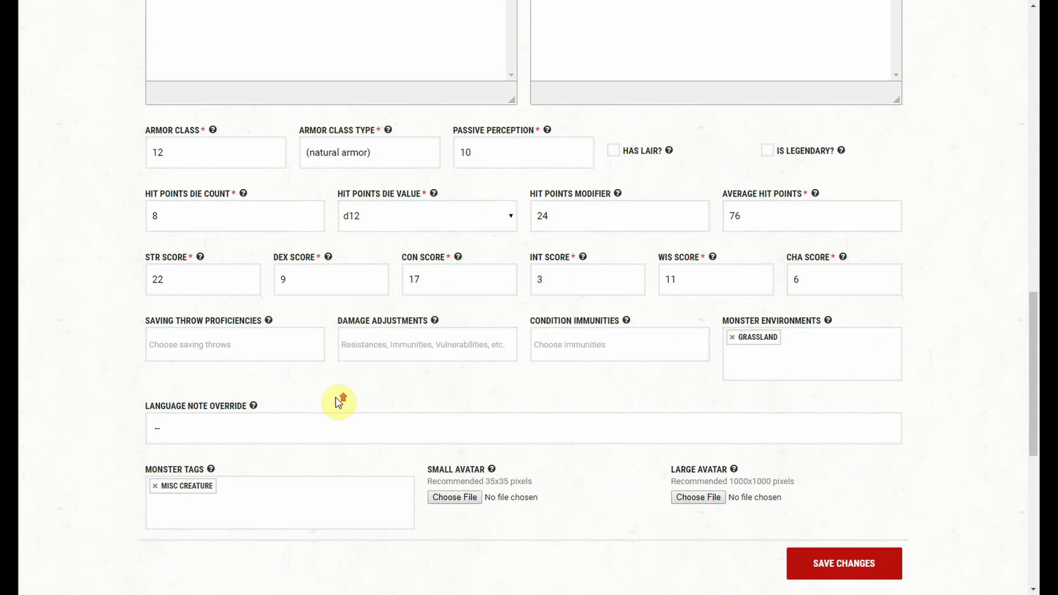
# Review the Gore and Stomp attacks in the Elephant copy's actions description, focusing on Gore's damage dice, and return to the page's beginning.
pyautogui.scroll(8, 340, 396)
pyautogui.scroll(8, 407, 444)
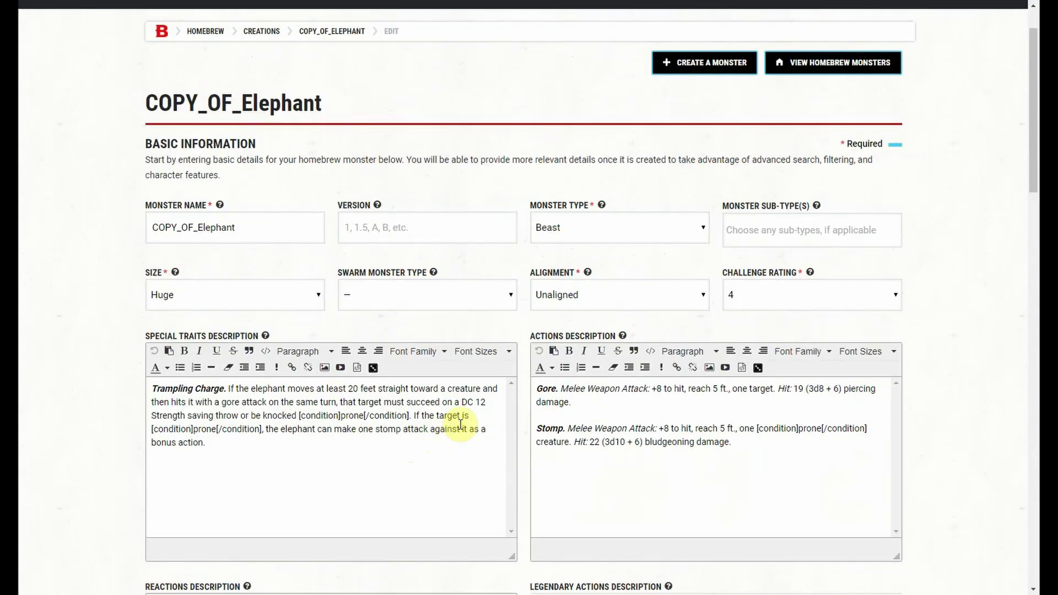
pyautogui.click(657, 389)
pyautogui.scroll(-7, 634, 393)
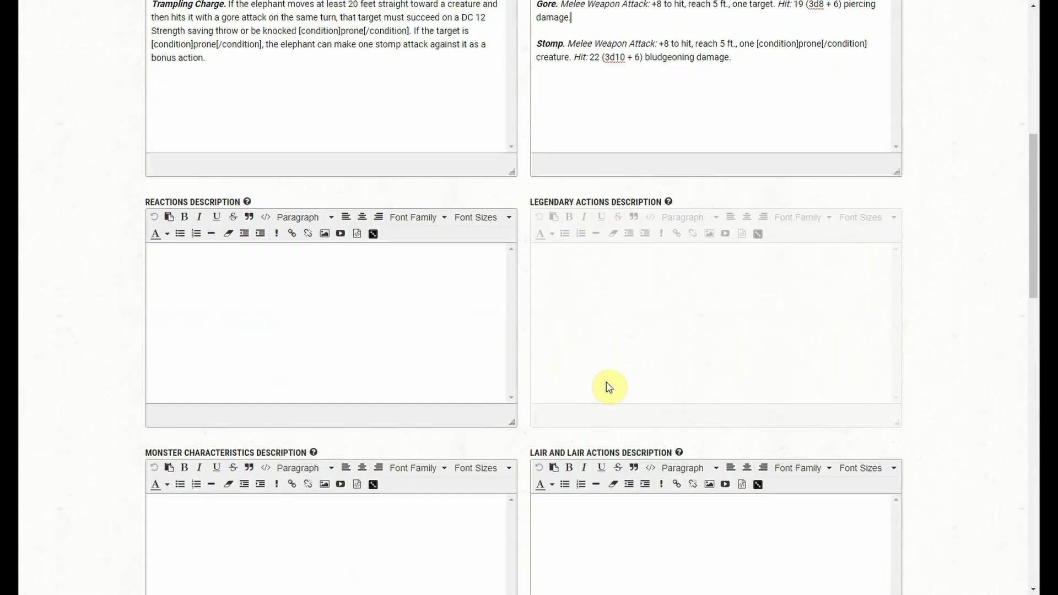
pyautogui.scroll(6, 609, 388)
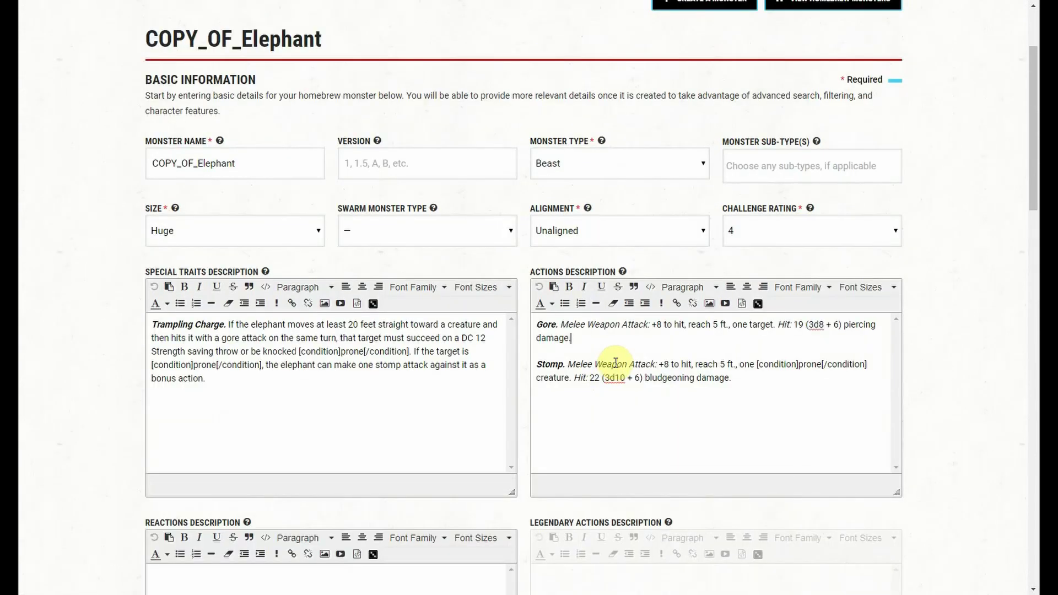
pyautogui.doubleClick(800, 325)
pyautogui.click(803, 334)
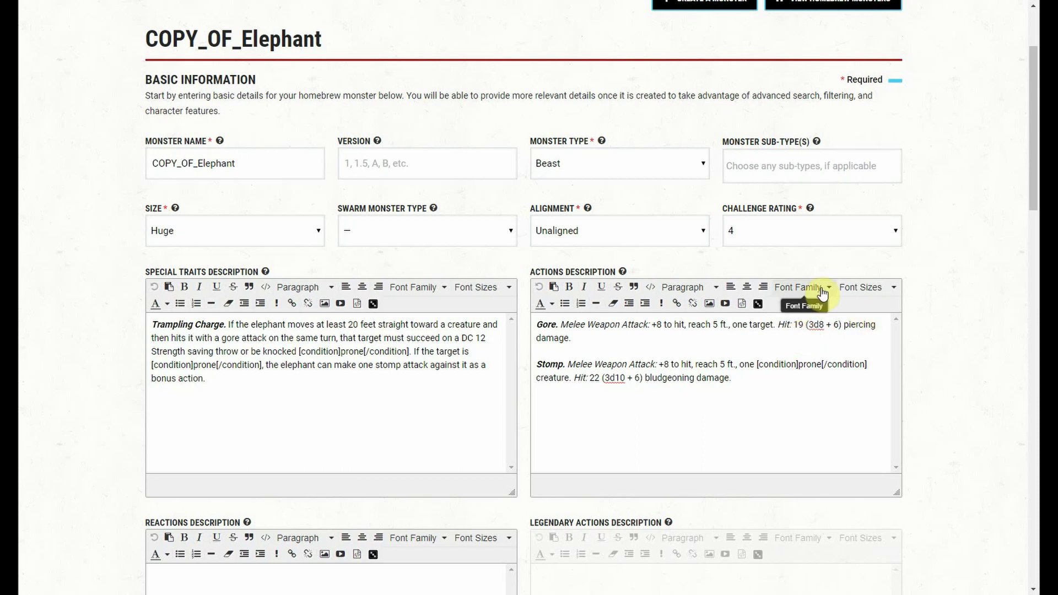
pyautogui.scroll(3, 821, 302)
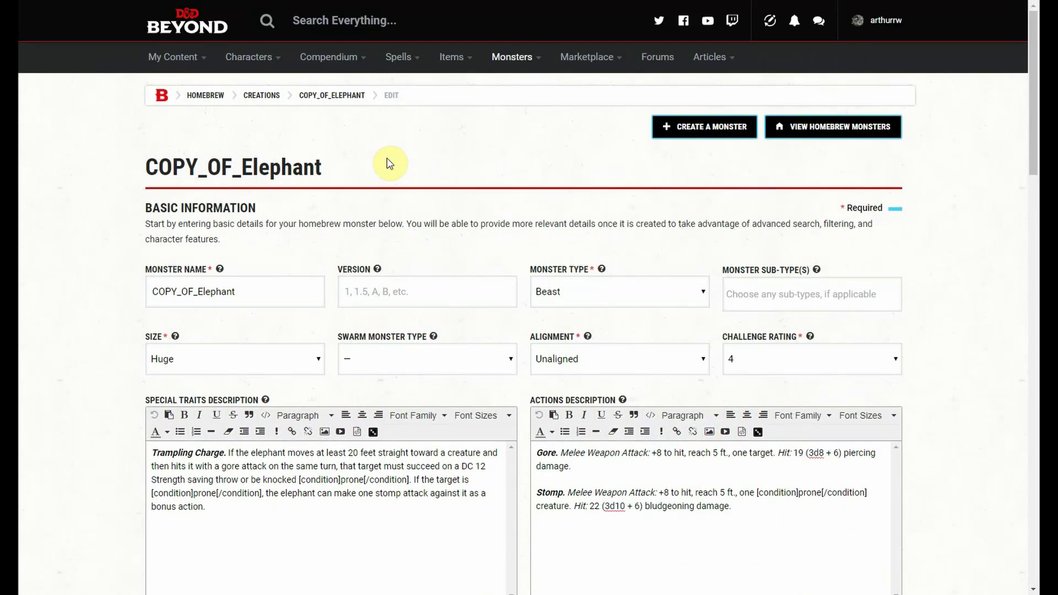